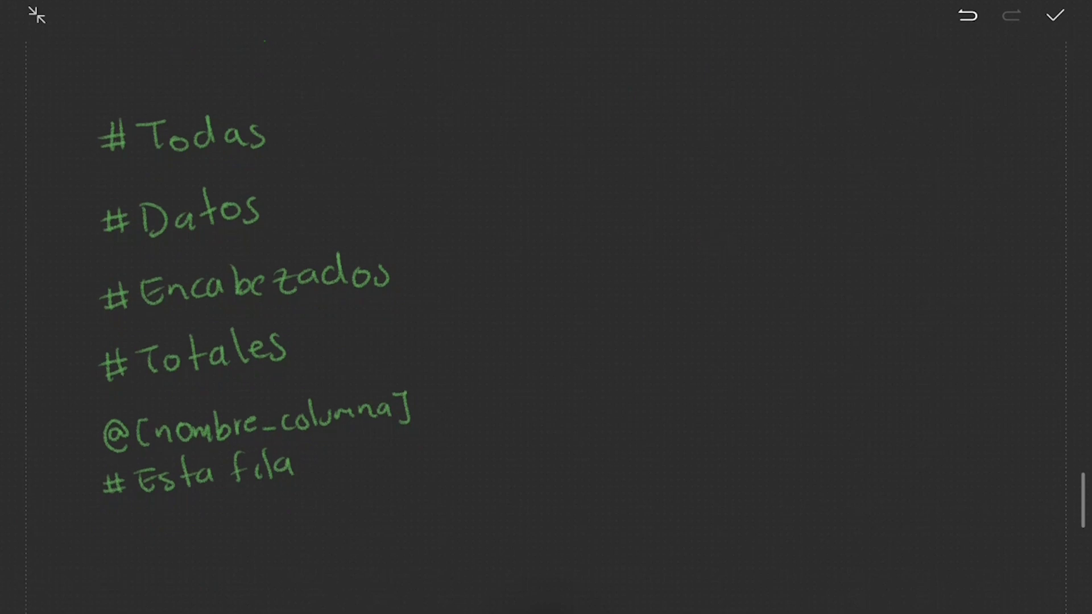
# Retrace the # and underline "Todas" in the handwritten specifier list, and review the tblSalarios table sketch.
pyautogui.moveTo(124, 152); pyautogui.dragTo(127, 142)
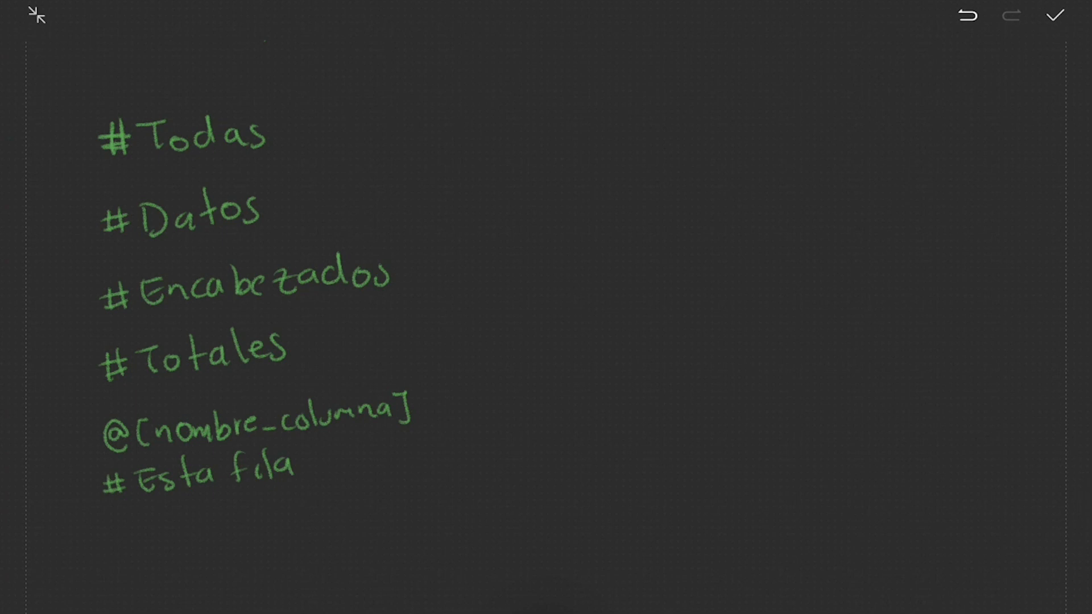
pyautogui.moveTo(138, 165); pyautogui.dragTo(272, 151)
pyautogui.moveTo(614, 129); pyautogui.dragTo(621, 551)
pyautogui.moveTo(594, 265); pyautogui.dragTo(596, 477)
pyautogui.moveTo(631, 257); pyautogui.dragTo(638, 573)
pyautogui.moveTo(941, 439); pyautogui.dragTo(941, 518)
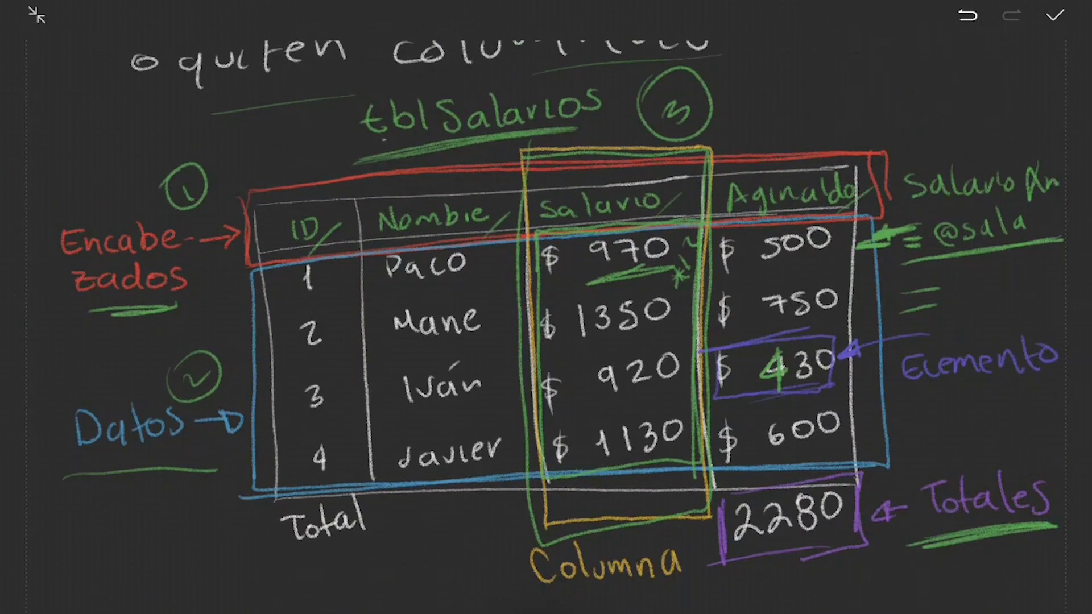
pyautogui.moveTo(734, 495); pyautogui.dragTo(739, 204)
pyautogui.moveTo(717, 466); pyautogui.dragTo(712, 161)
pyautogui.moveTo(729, 427); pyautogui.dragTo(741, 169)
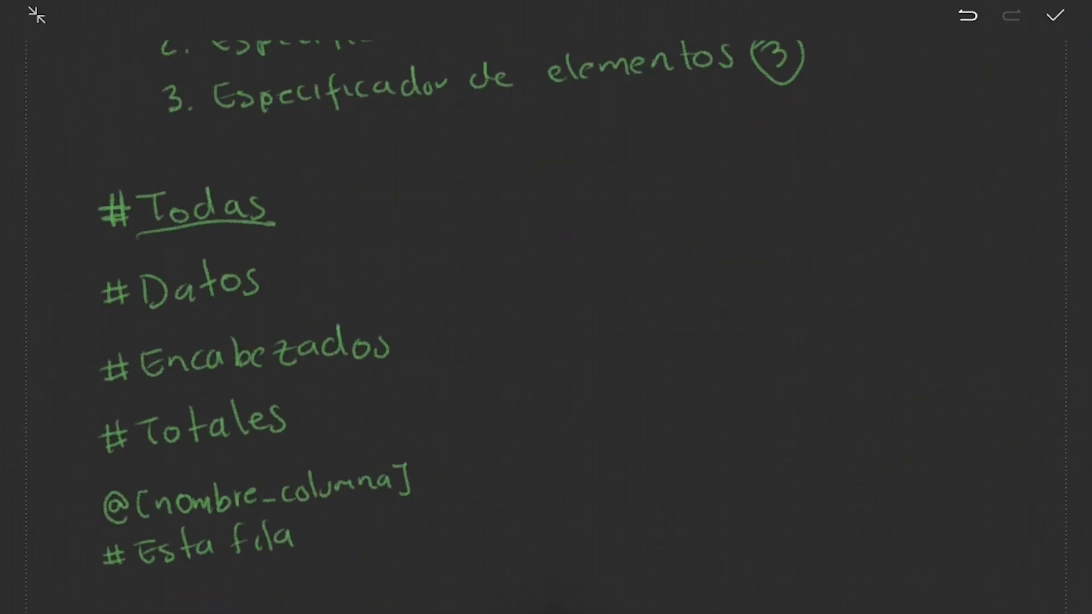
# Add check marks beside #Encabezados and #Totales and underline @[nombre_columna] in the handwritten list.
pyautogui.moveTo(402, 348); pyautogui.dragTo(456, 295)
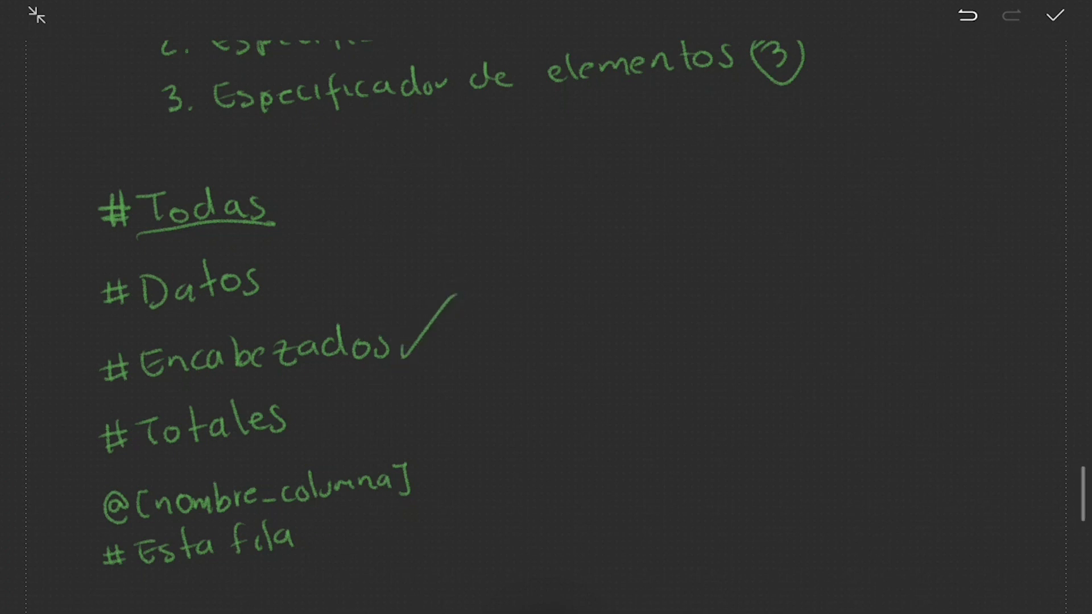
pyautogui.moveTo(548, 443); pyautogui.dragTo(551, 353)
pyautogui.moveTo(319, 263); pyautogui.dragTo(358, 244)
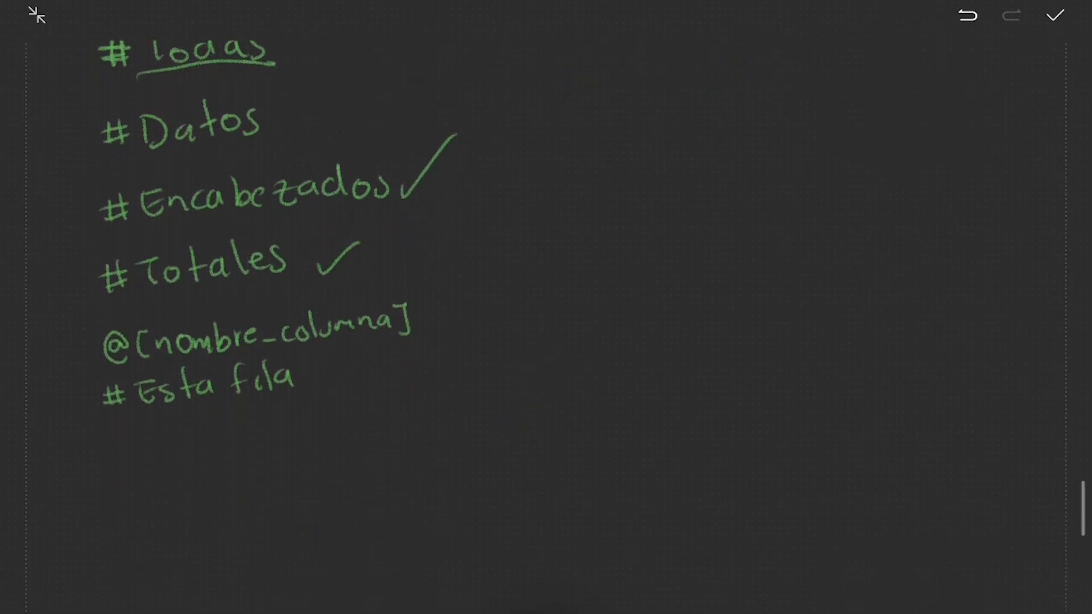
pyautogui.moveTo(105, 376)
pyautogui.mouseDown()
pyautogui.moveTo(271, 349)
pyautogui.moveTo(436, 346)
pyautogui.mouseUp()
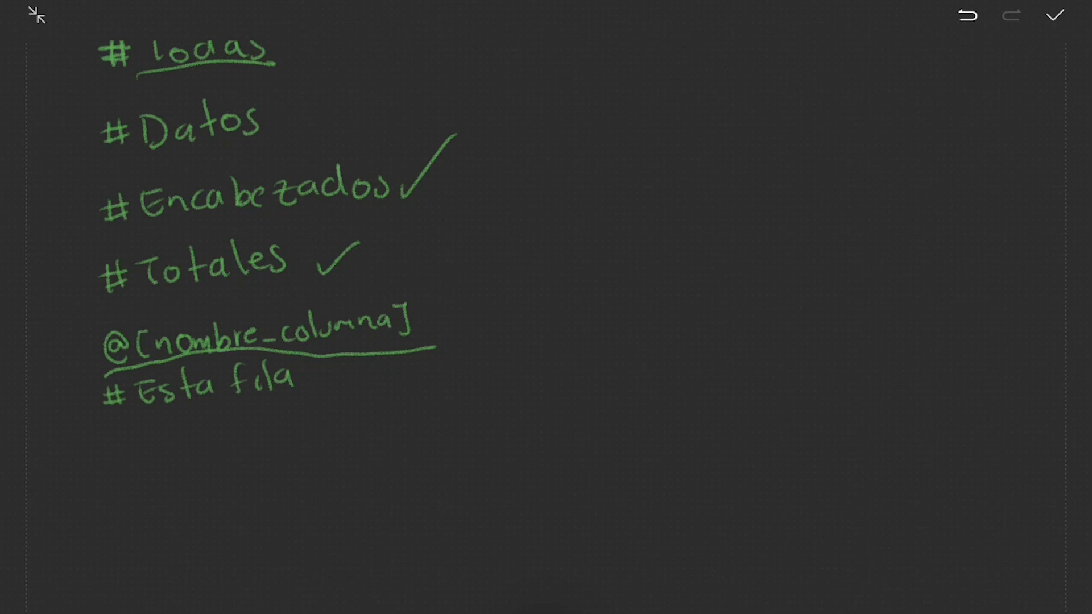
# Switch to Excel and examine the Salario, Aginaldo and Salario anual columns of the Datos sheet at 190% zoom.
pyautogui.scroll(10, 679, 399)
pyautogui.scroll(10, 740, 393)
pyautogui.scroll(3, 739, 393)
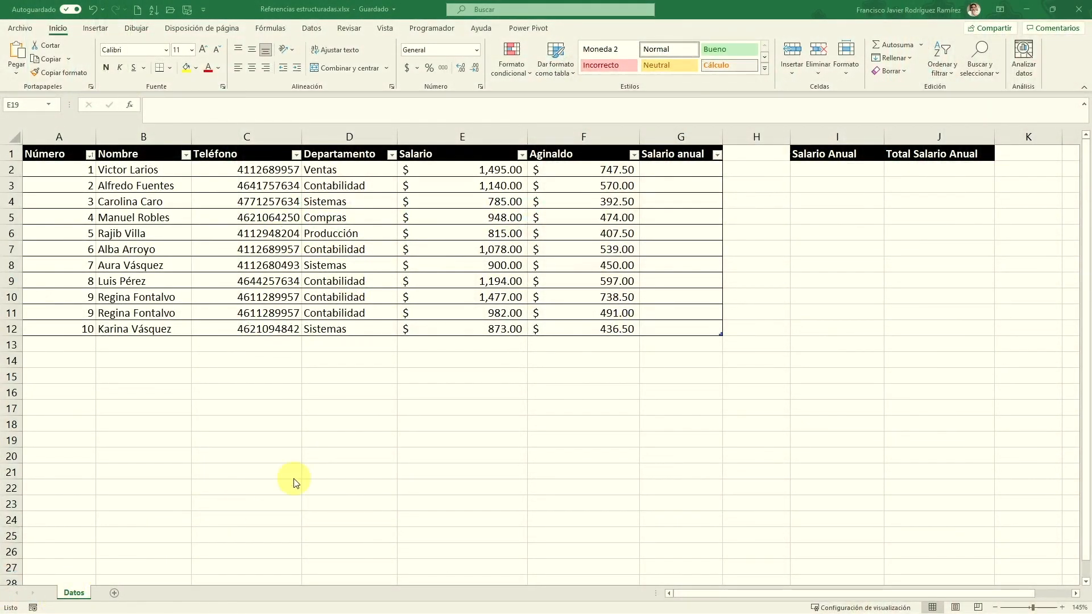
pyautogui.scroll(3, 284, 419)
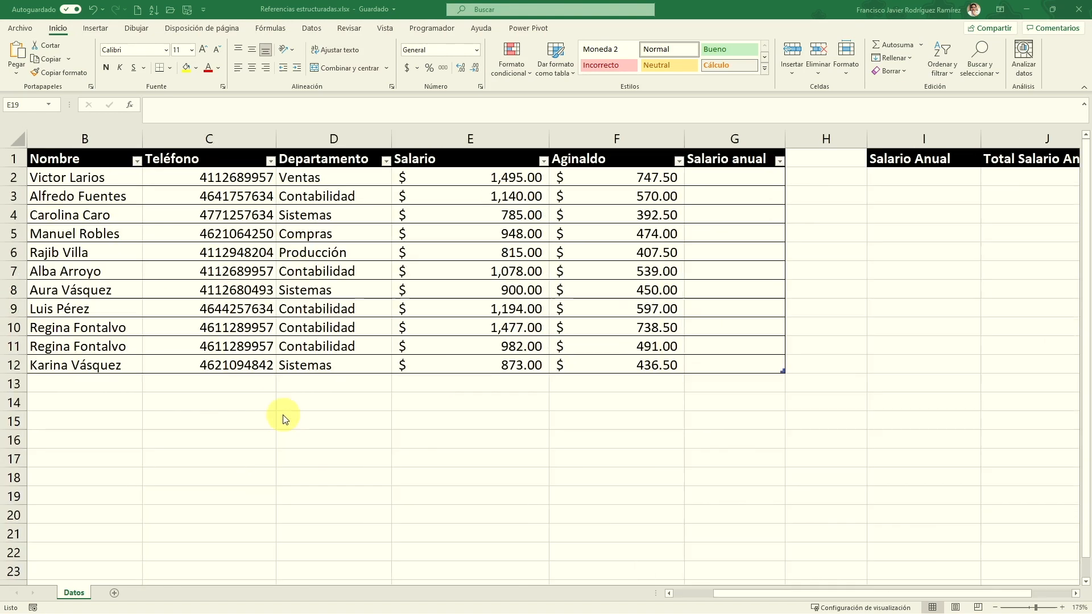
pyautogui.click(702, 595)
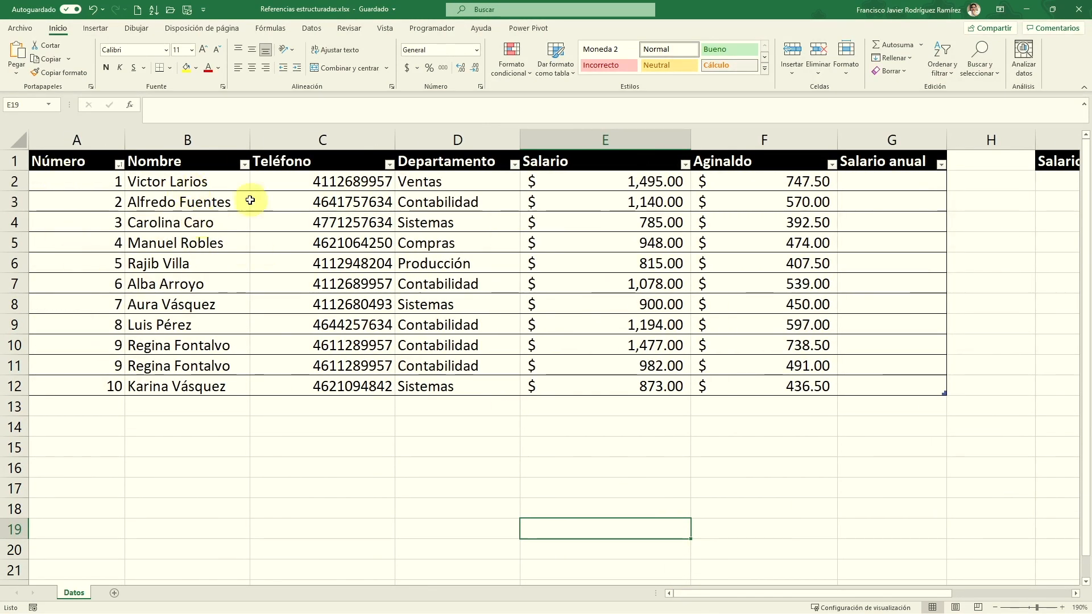
pyautogui.moveTo(546, 200); pyautogui.dragTo(754, 205)
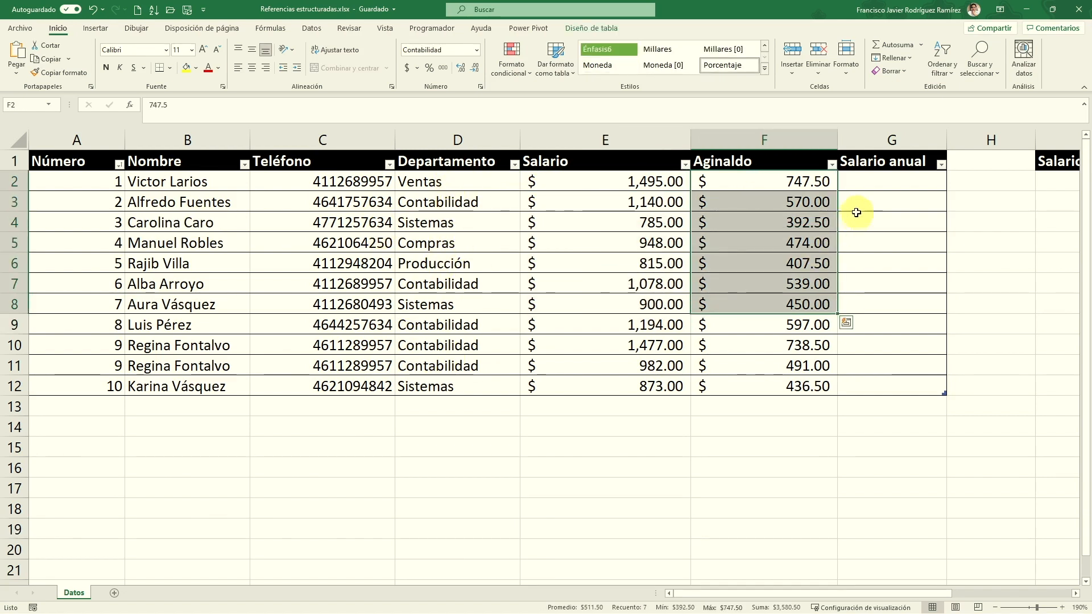
pyautogui.click(868, 180)
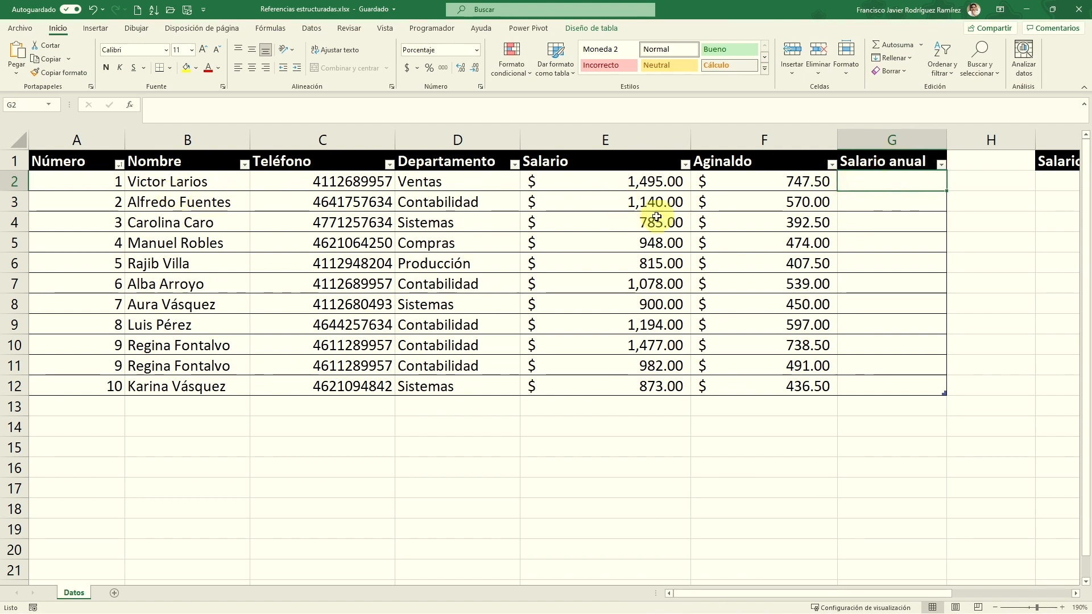
pyautogui.click(629, 181)
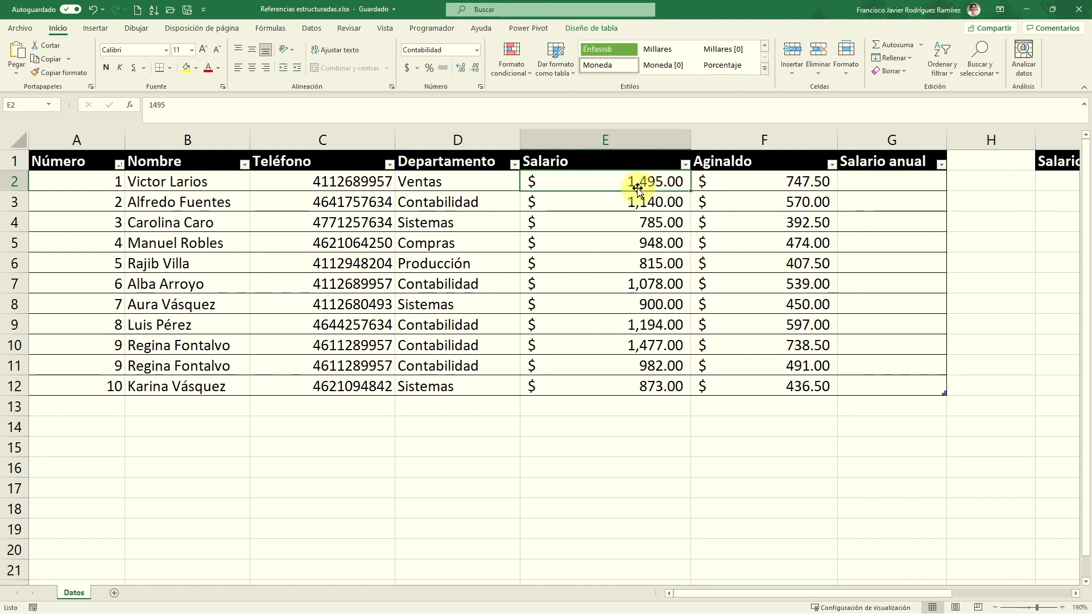
pyautogui.click(765, 181)
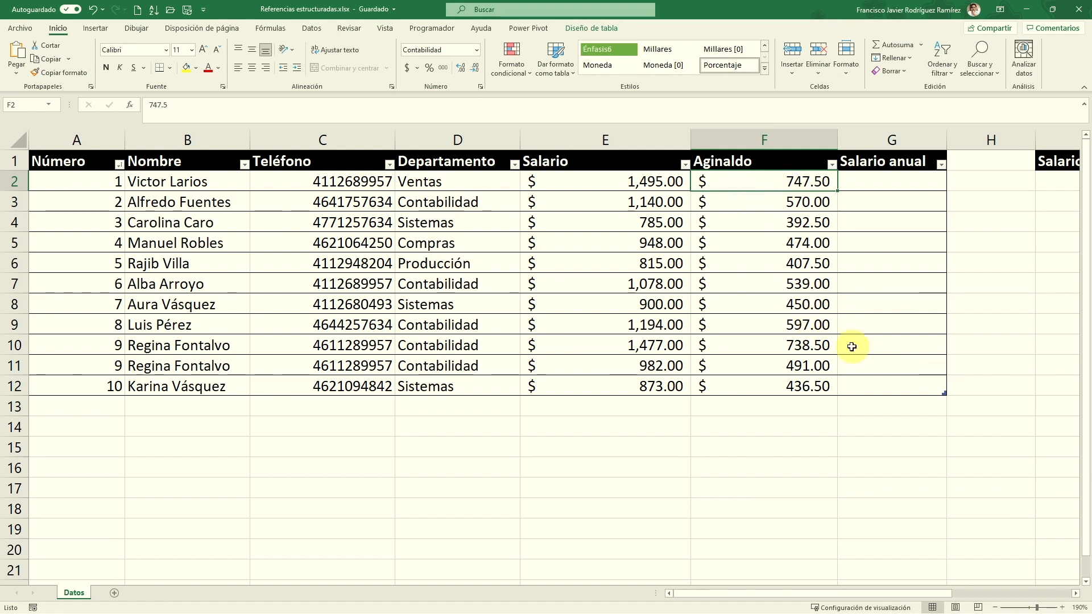
pyautogui.click(317, 457)
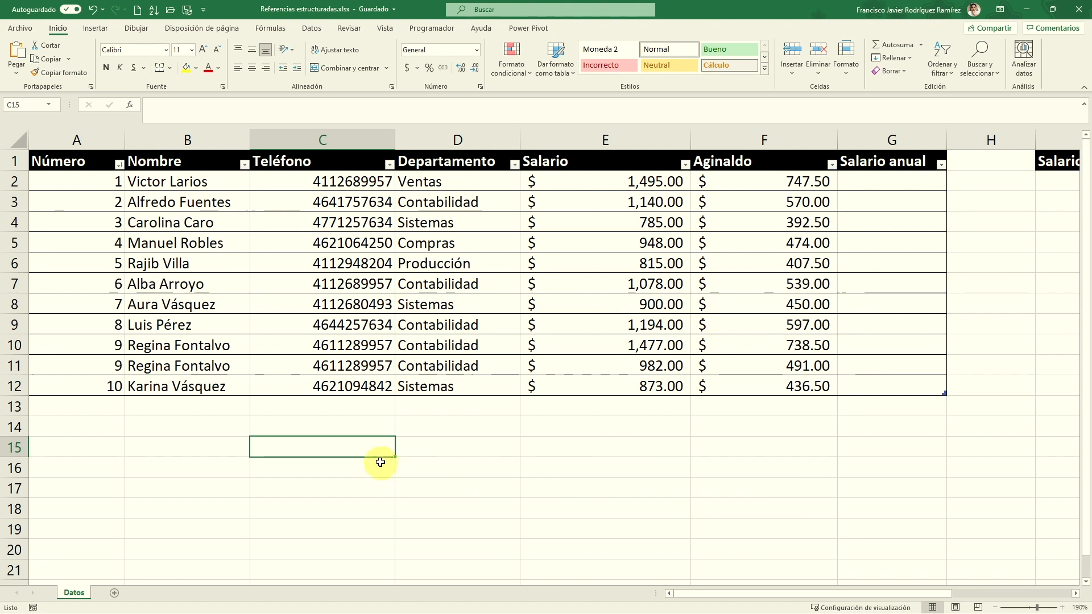
# Copy the first row's Salario and Aginaldo values from E2:F2 to E14:F14 below the table.
pyautogui.moveTo(633, 180); pyautogui.dragTo(742, 190)
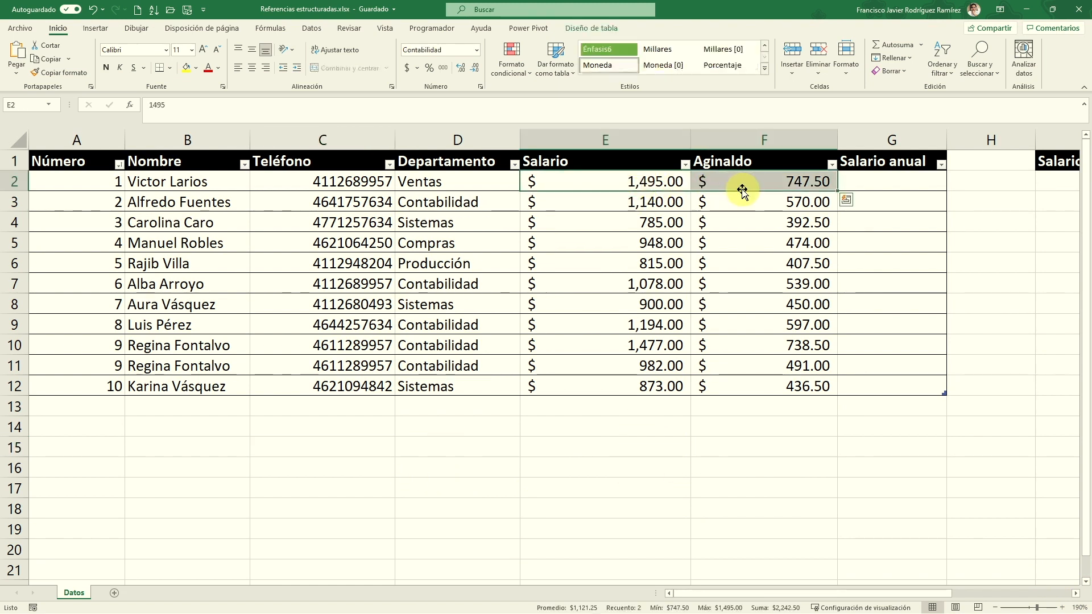
pyautogui.hotkey('ctrl', 'c')
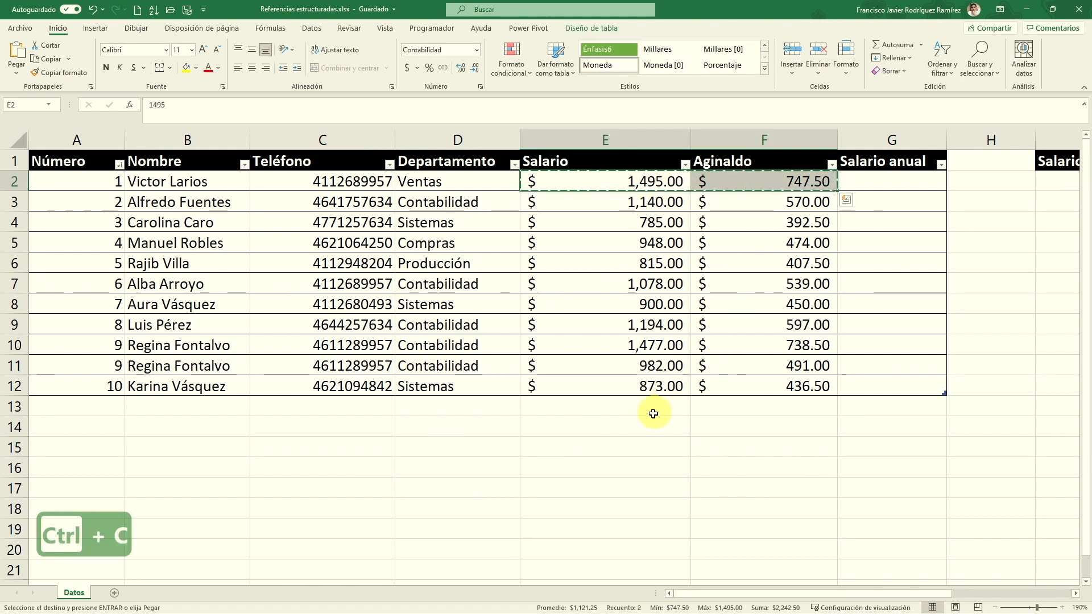
pyautogui.click(646, 424)
pyautogui.hotkey('ctrl', 'v')
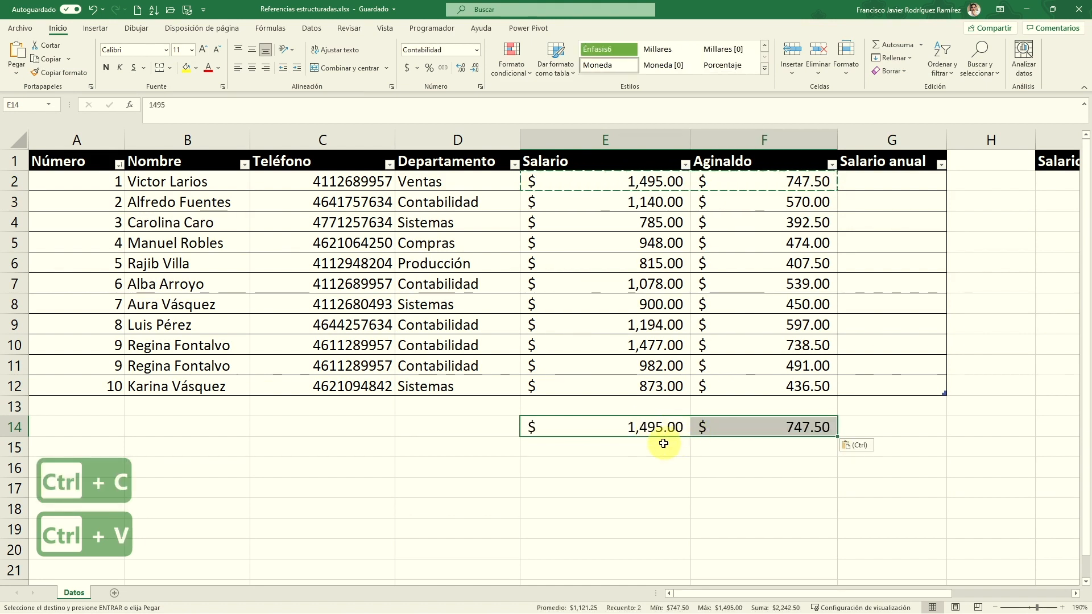
# Compare the copied Salario and Aginaldo cells, E14 and F14, below the table.
pyautogui.click(649, 429)
pyautogui.click(732, 427)
pyautogui.click(639, 426)
pyautogui.click(732, 426)
pyautogui.click(654, 425)
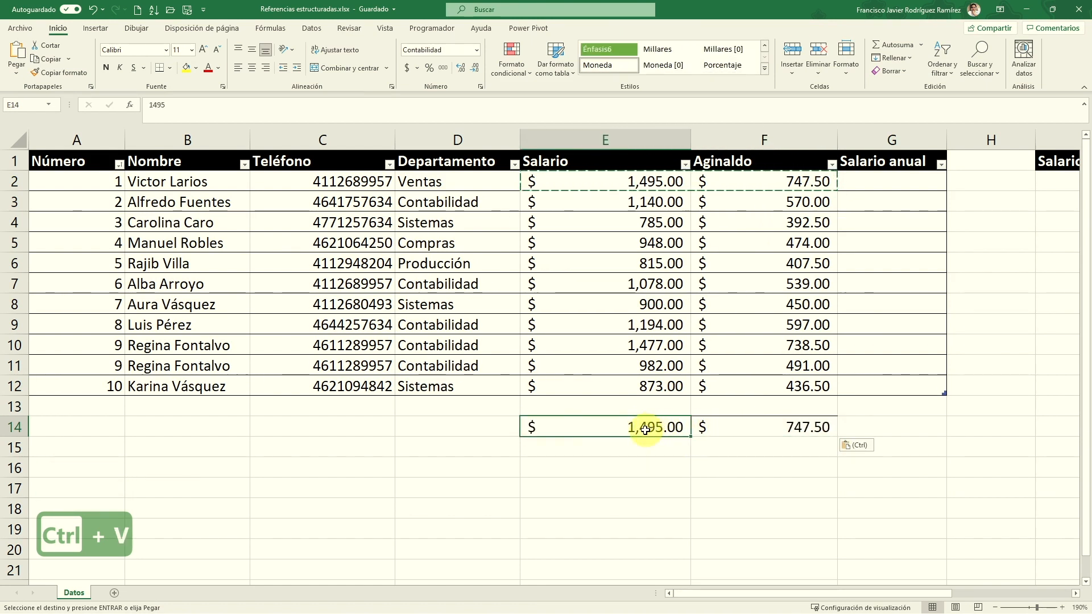
pyautogui.click(751, 427)
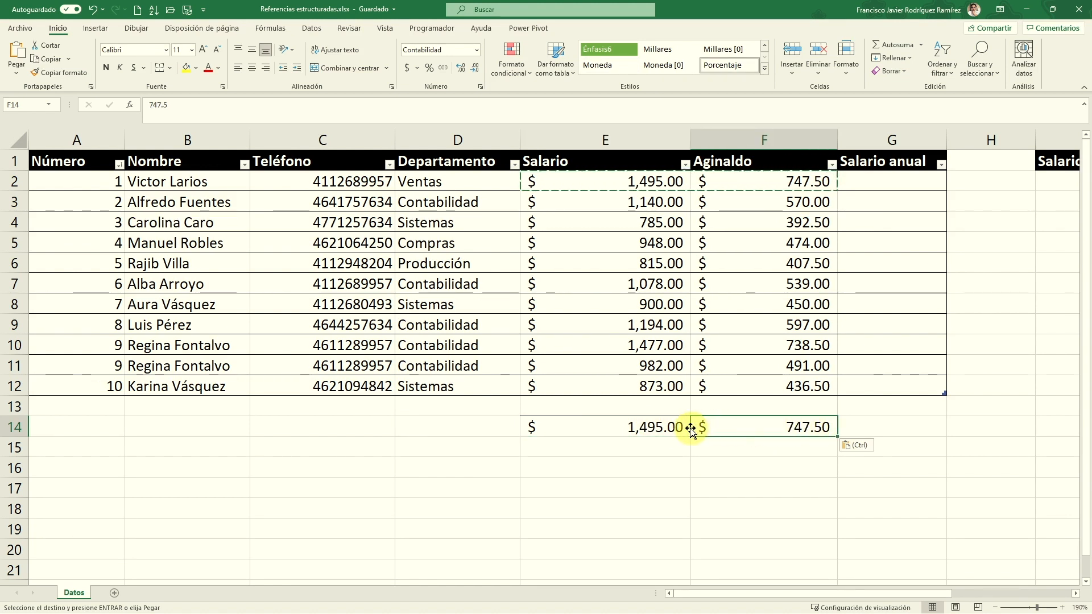
pyautogui.click(634, 427)
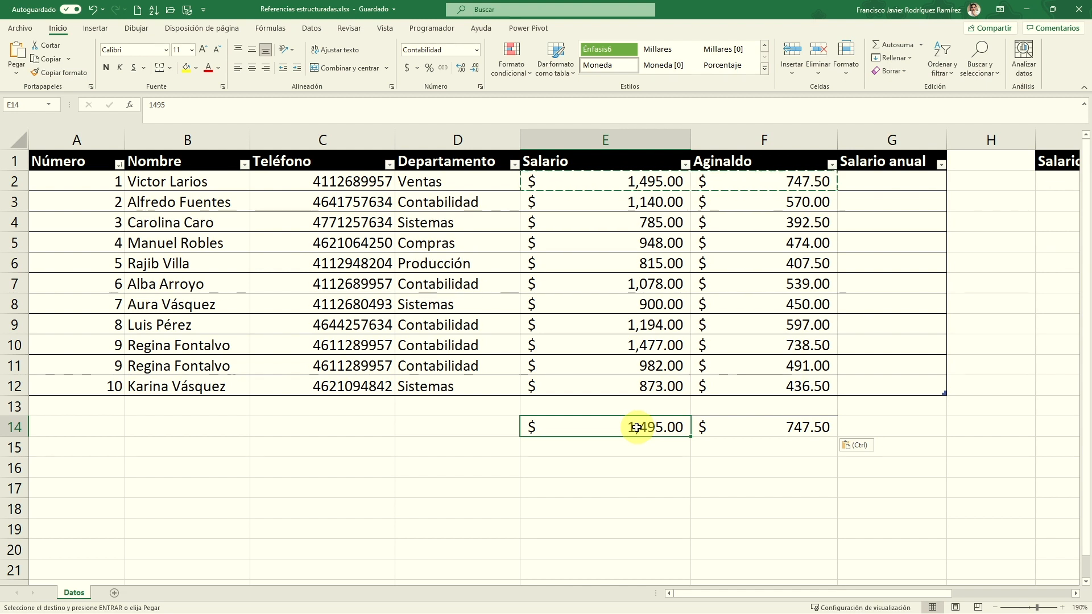
pyautogui.click(743, 430)
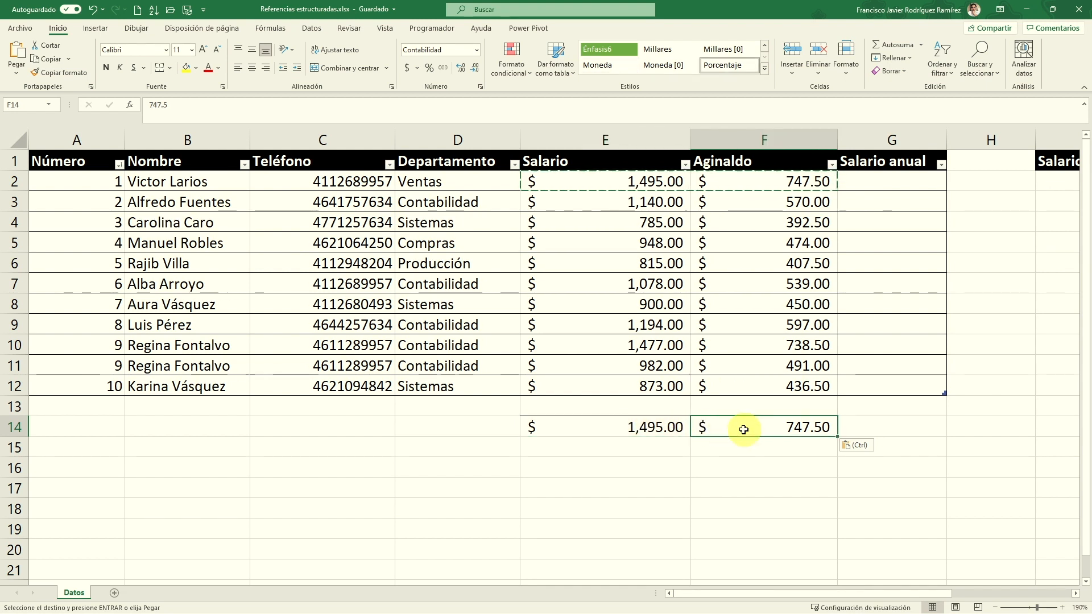
pyautogui.click(653, 430)
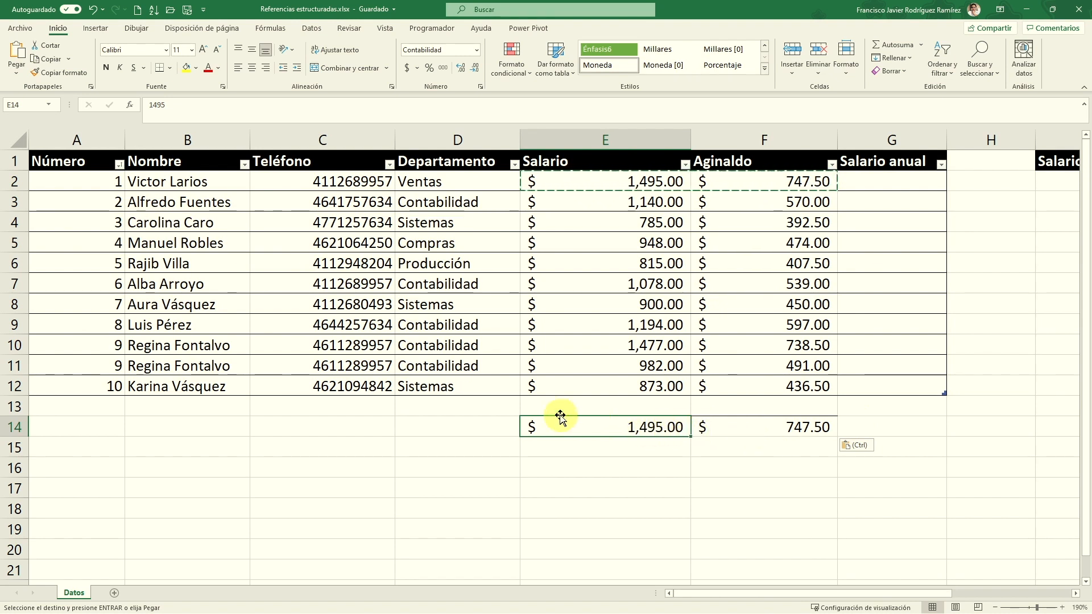
# Calculate the annual salary in G14 with the formula =E14*12+F14.
pyautogui.click(887, 432)
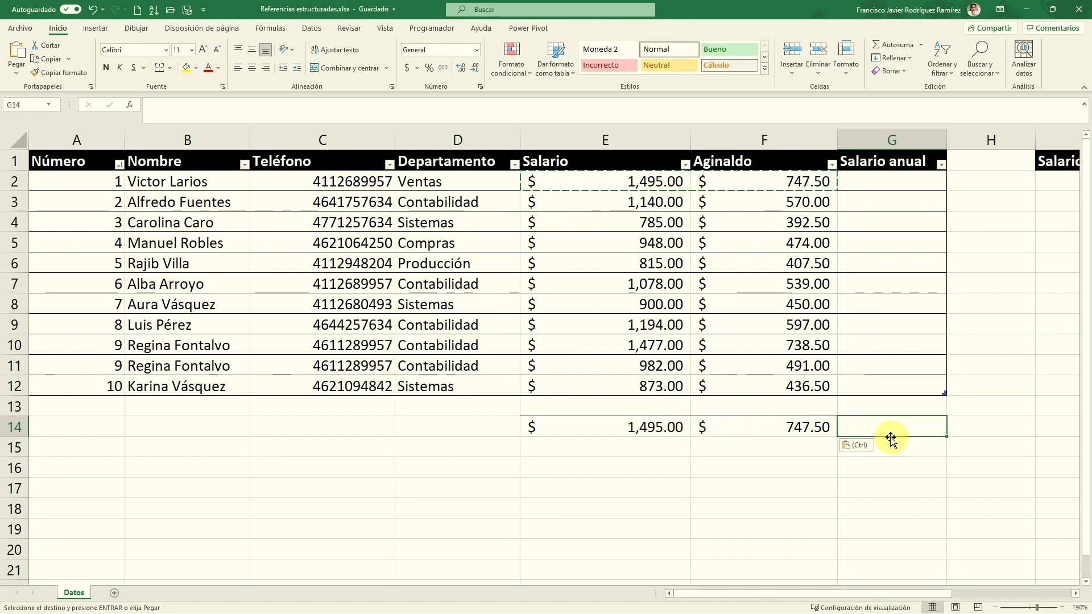
pyautogui.write('=')
pyautogui.press('Left')
pyautogui.press('Left')
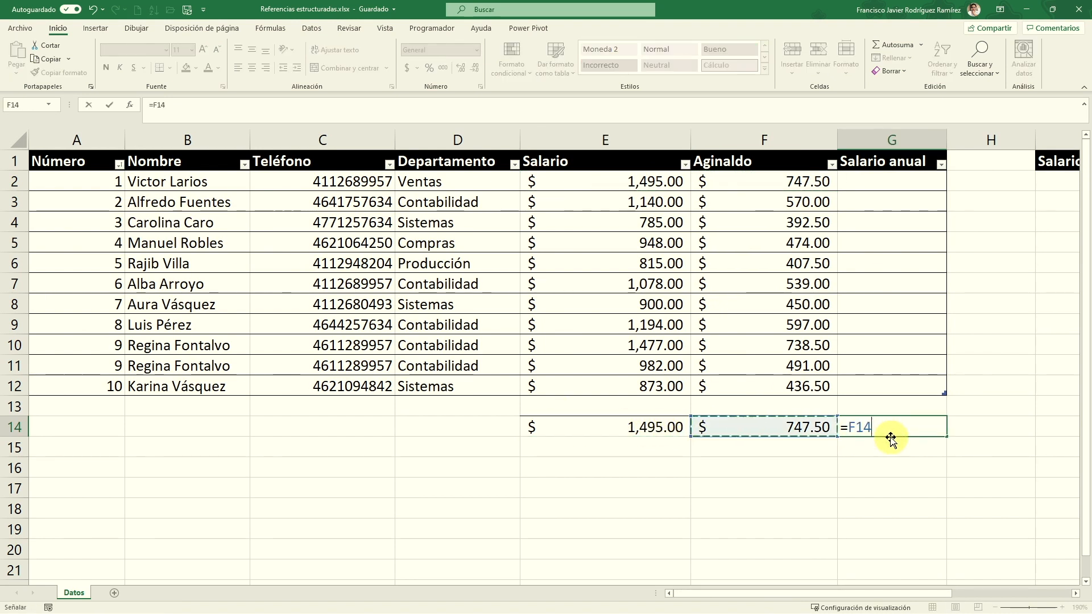
pyautogui.write('*')
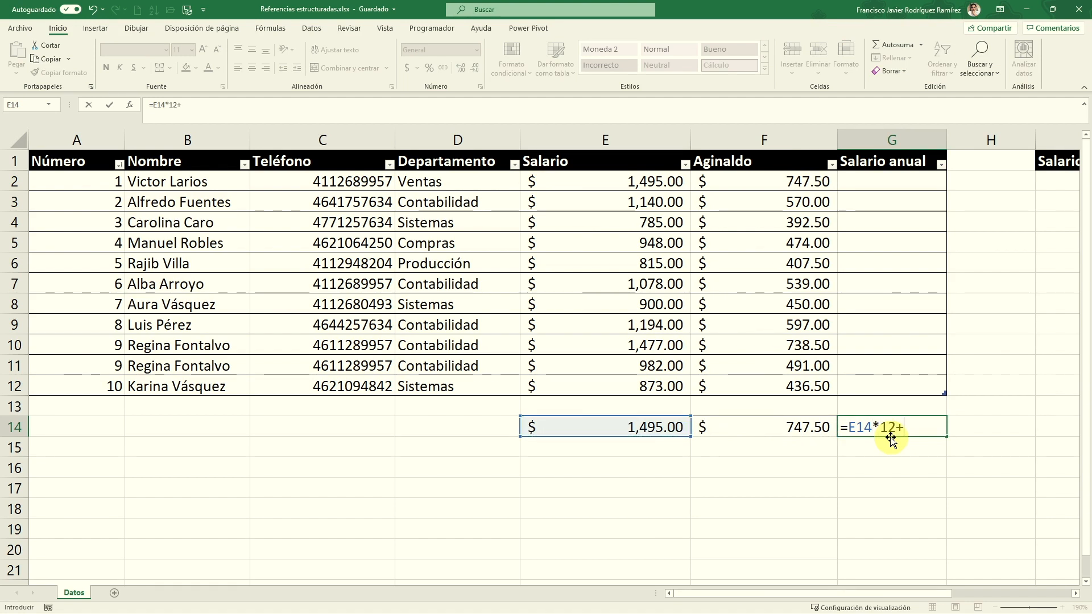
pyautogui.write('12+')
pyautogui.press('Left')
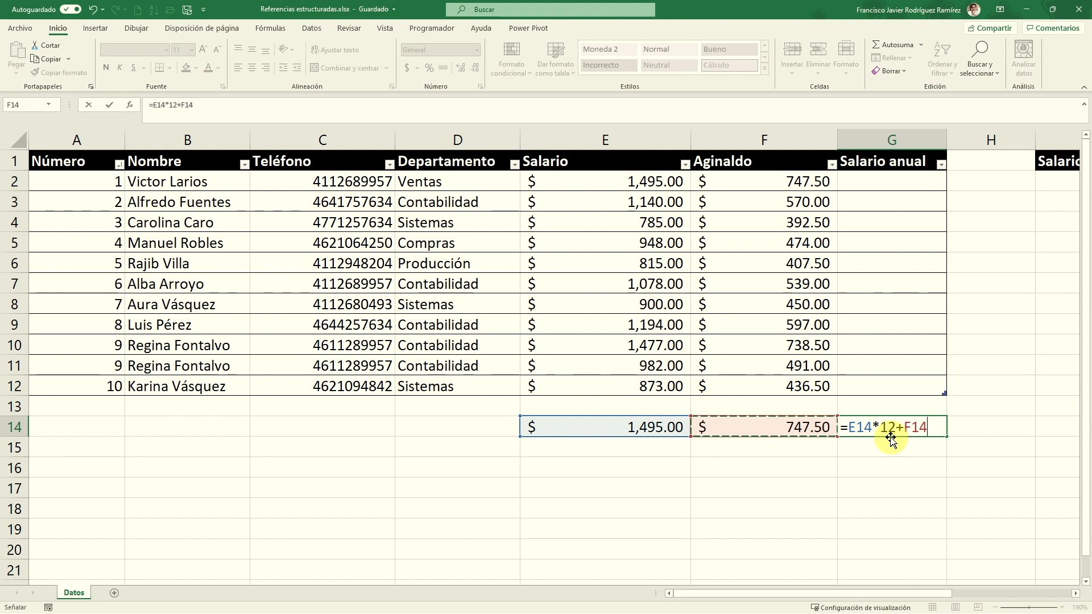
pyautogui.press('Return')
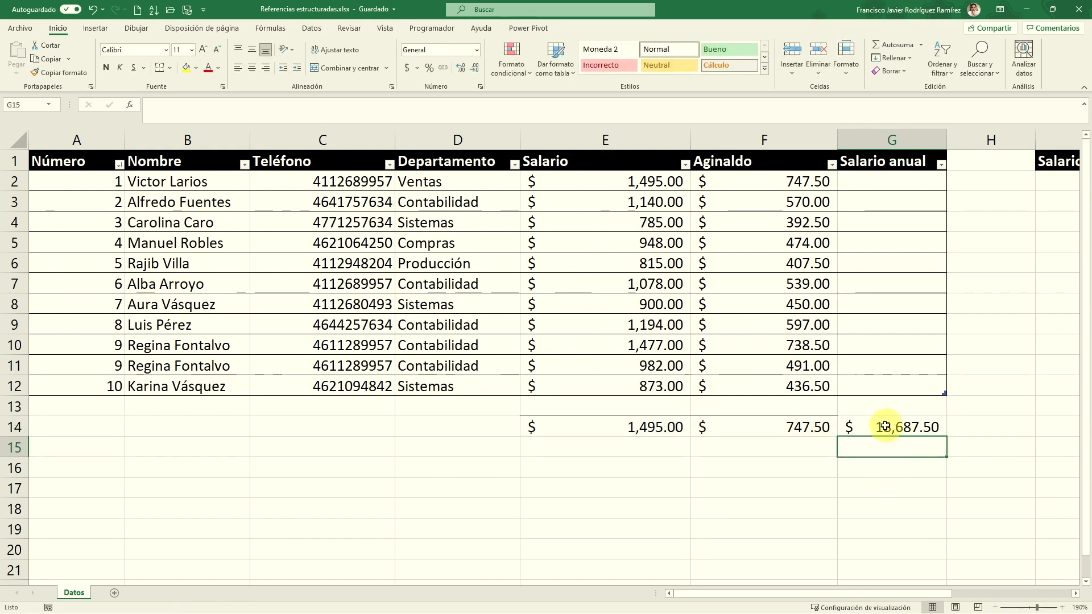
# Open the G14 formula, review its cell references and delete its entire content.
pyautogui.click(867, 428)
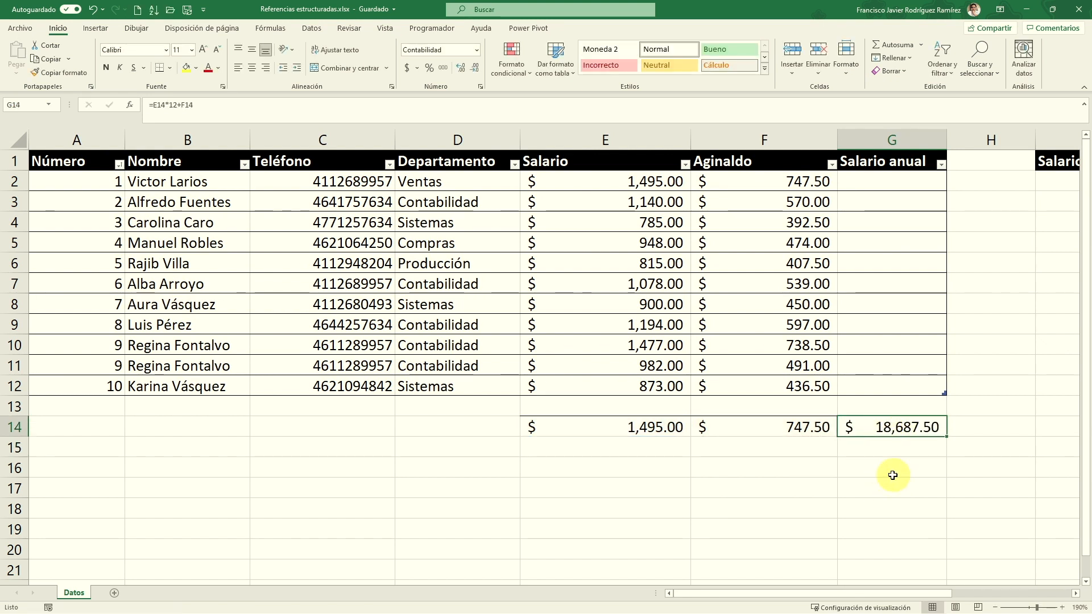
pyautogui.doubleClick(890, 430)
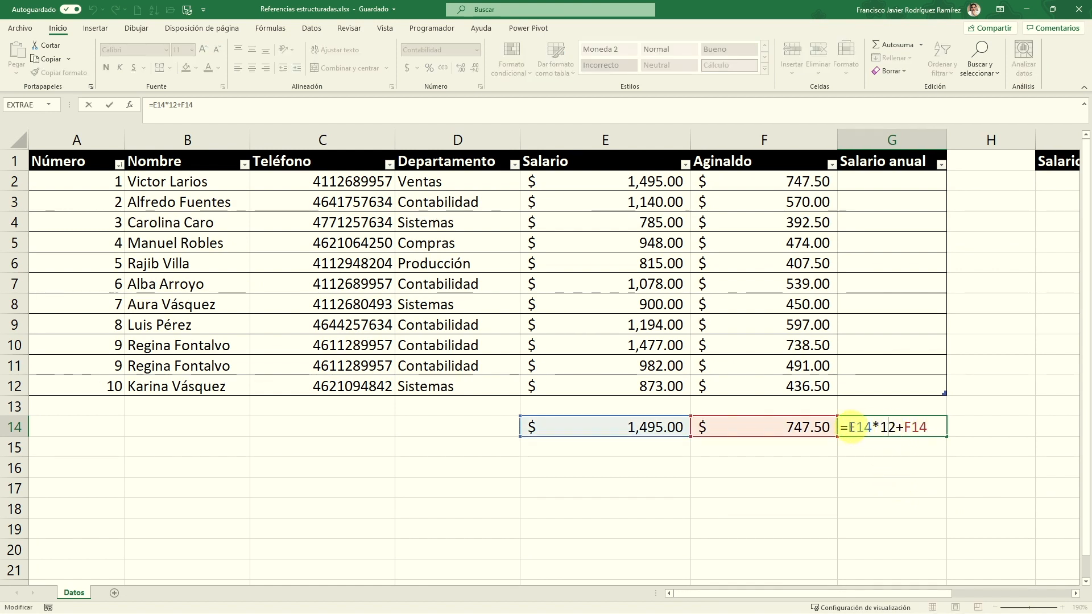
pyautogui.moveTo(849, 427); pyautogui.dragTo(935, 427)
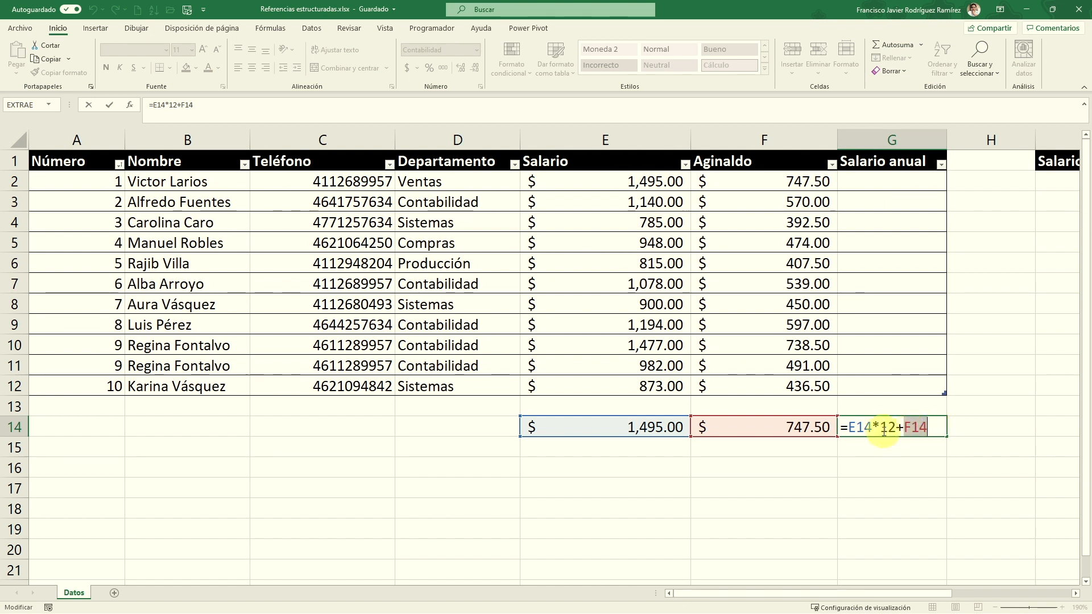
pyautogui.press('BackSpace')
pyautogui.press('BackSpace')
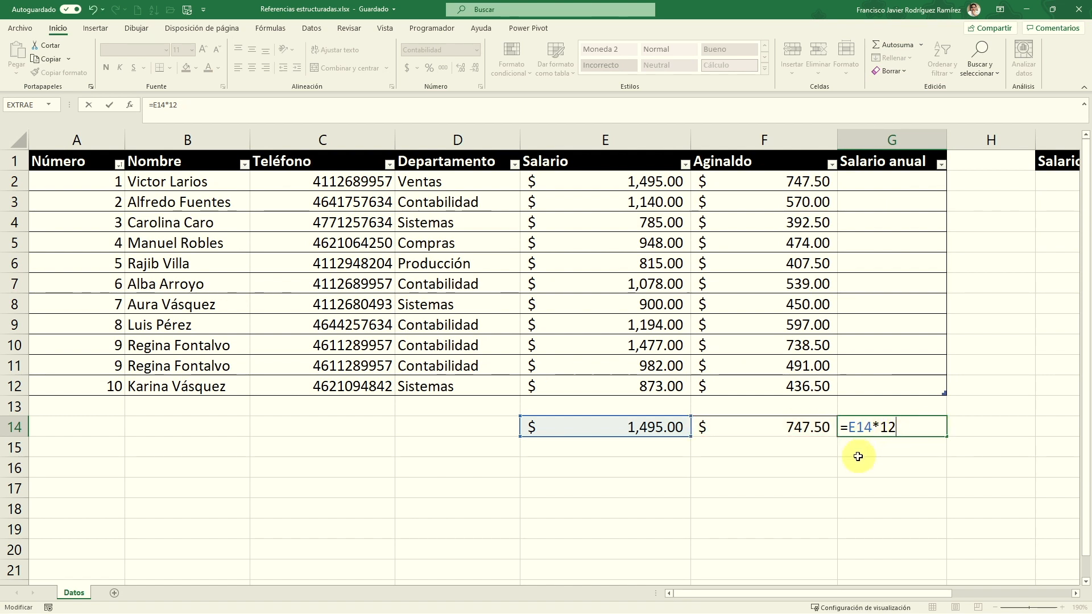
pyautogui.press('BackSpace')
pyautogui.press('BackSpace')
pyautogui.press('BackSpace')
pyautogui.press('BackSpace')
pyautogui.press('BackSpace')
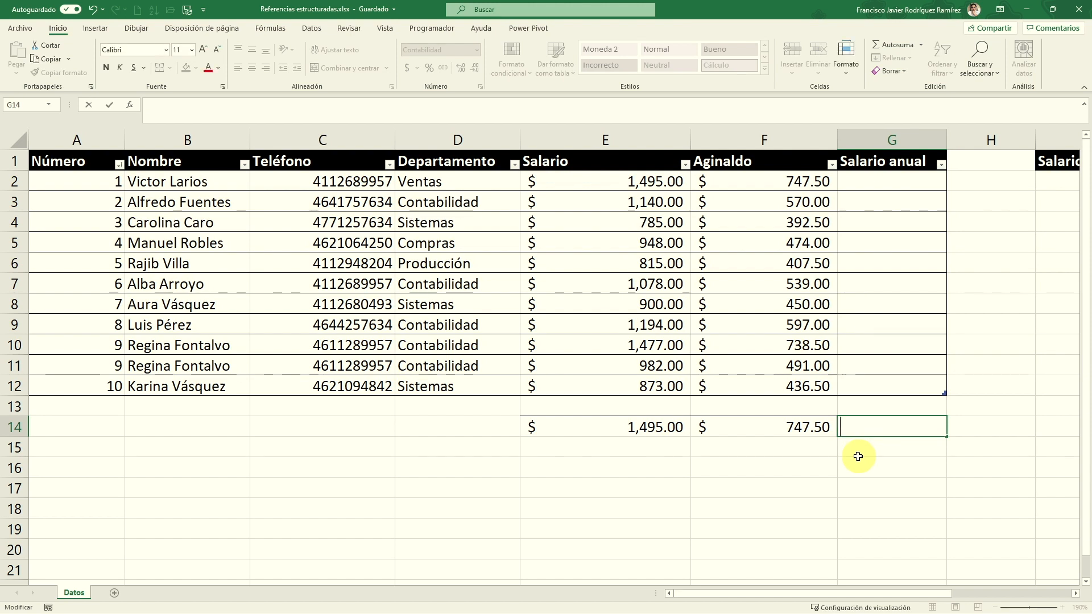
# Try to calculate the annual salary in G14 with the formula =E1*12+F14 and inspect its cell references.
pyautogui.click(594, 425)
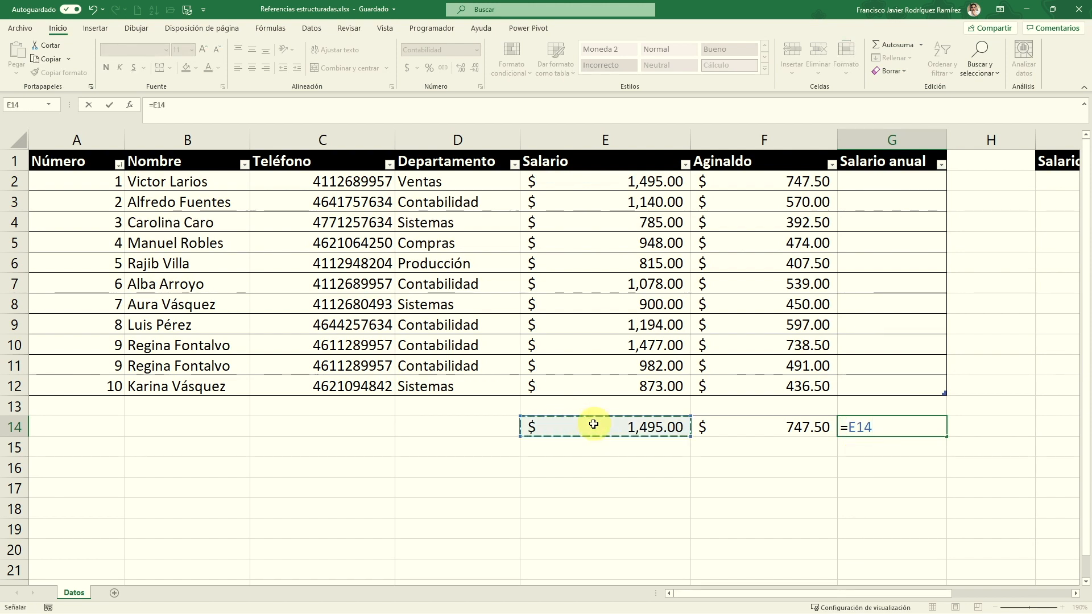
pyautogui.write('¨[')
pyautogui.press('BackSpace')
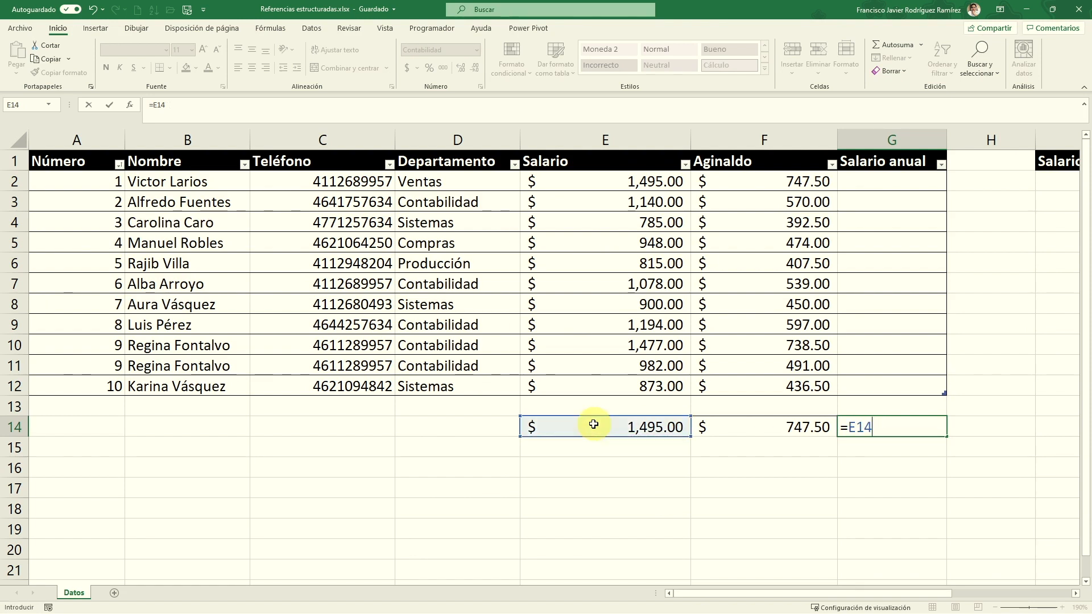
pyautogui.press('BackSpace')
pyautogui.write('*')
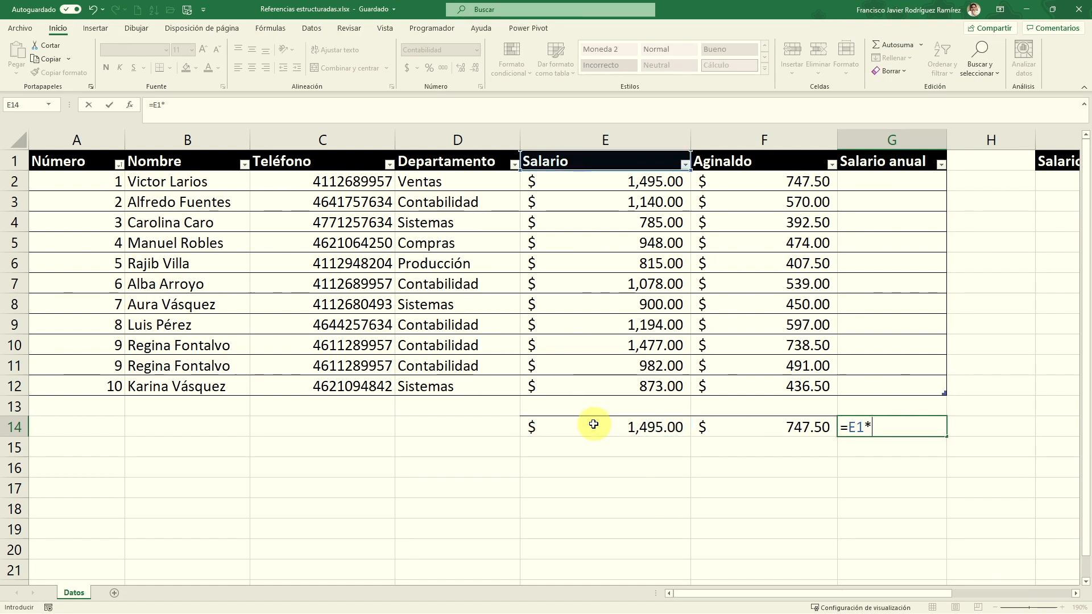
pyautogui.write('12+')
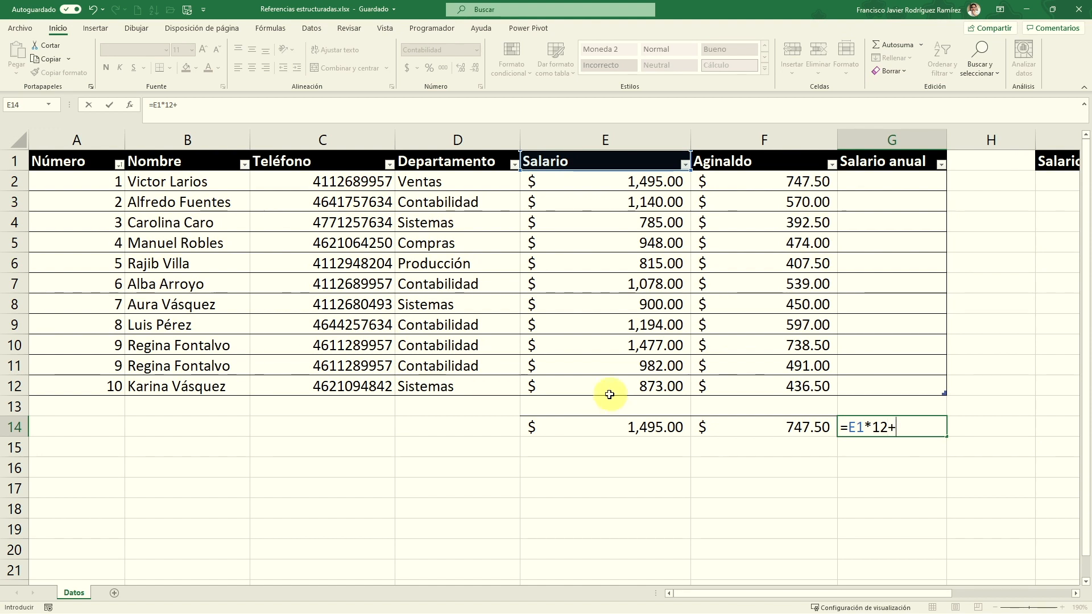
pyautogui.click(782, 427)
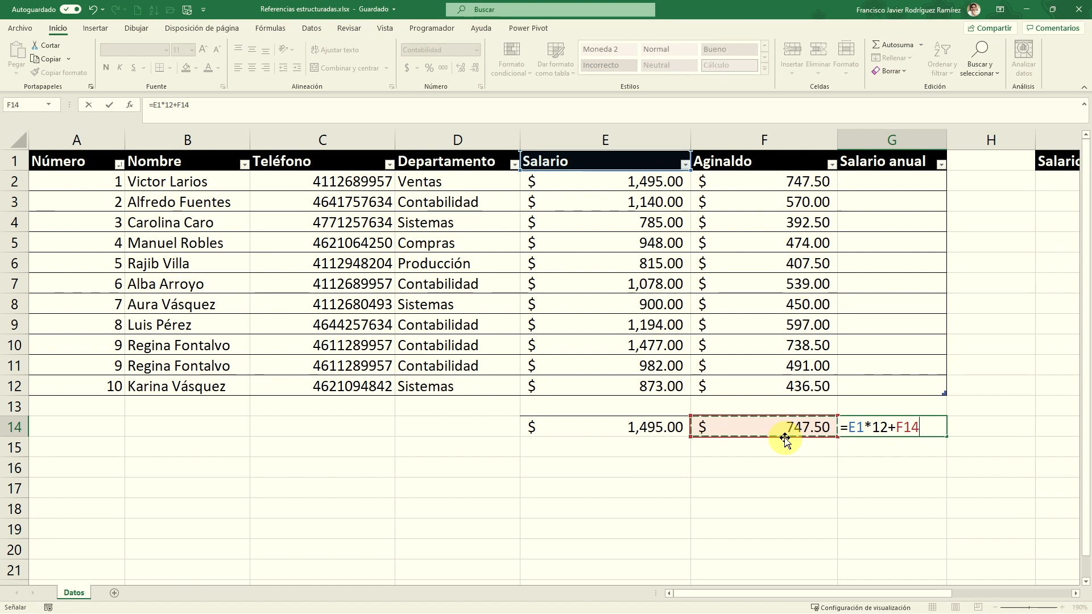
pyautogui.press('Return')
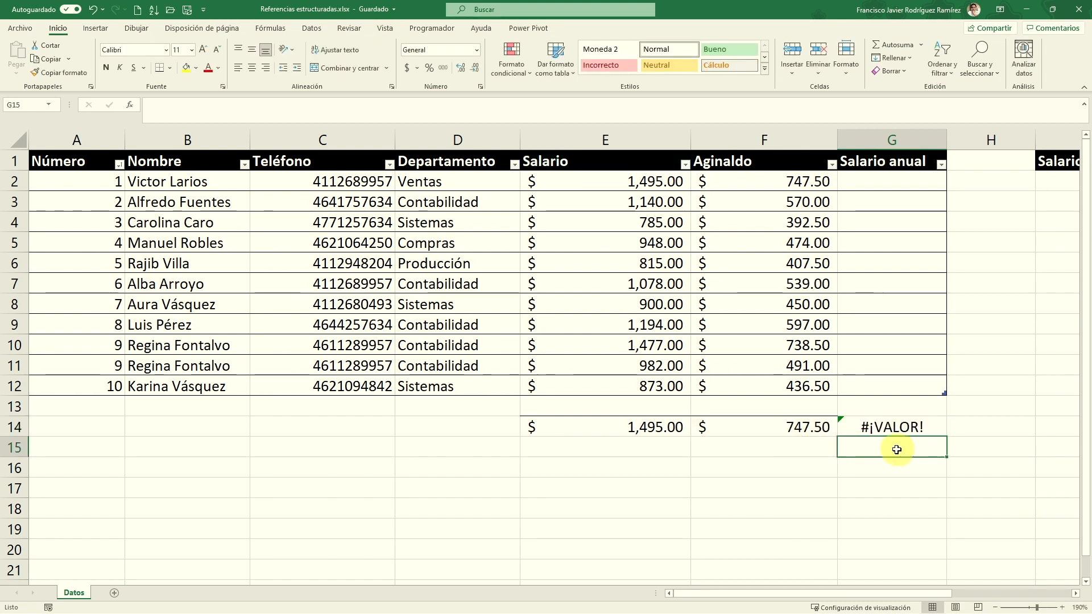
pyautogui.click(891, 431)
pyautogui.doubleClick(890, 430)
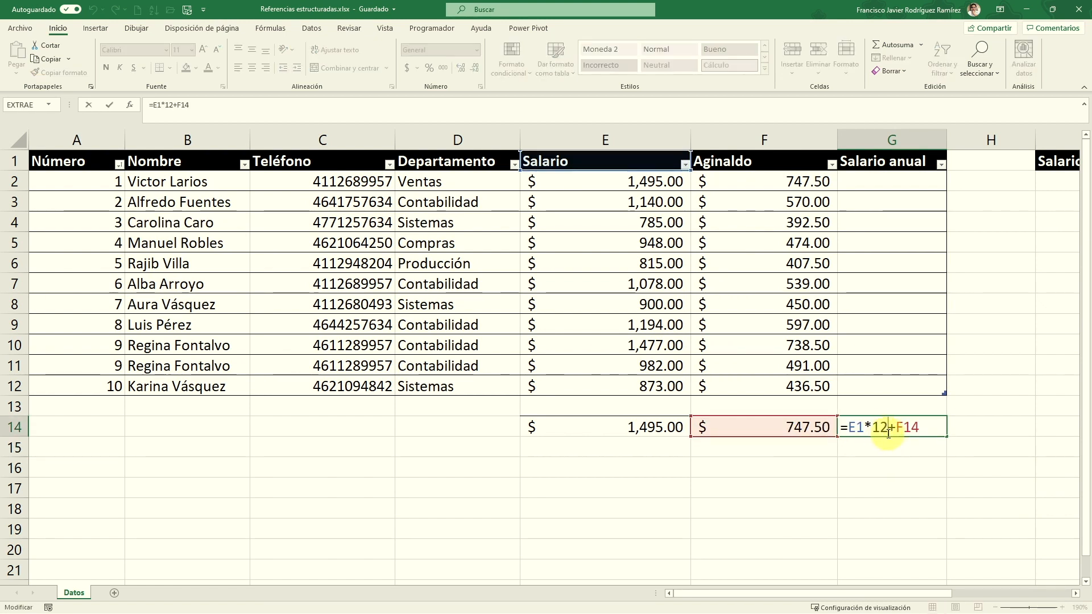
pyautogui.click(800, 455)
# Enter the annual salary formula in G14 as =E14*12+F14, using the copied Salario and Aginaldo cells.
pyautogui.click(870, 431)
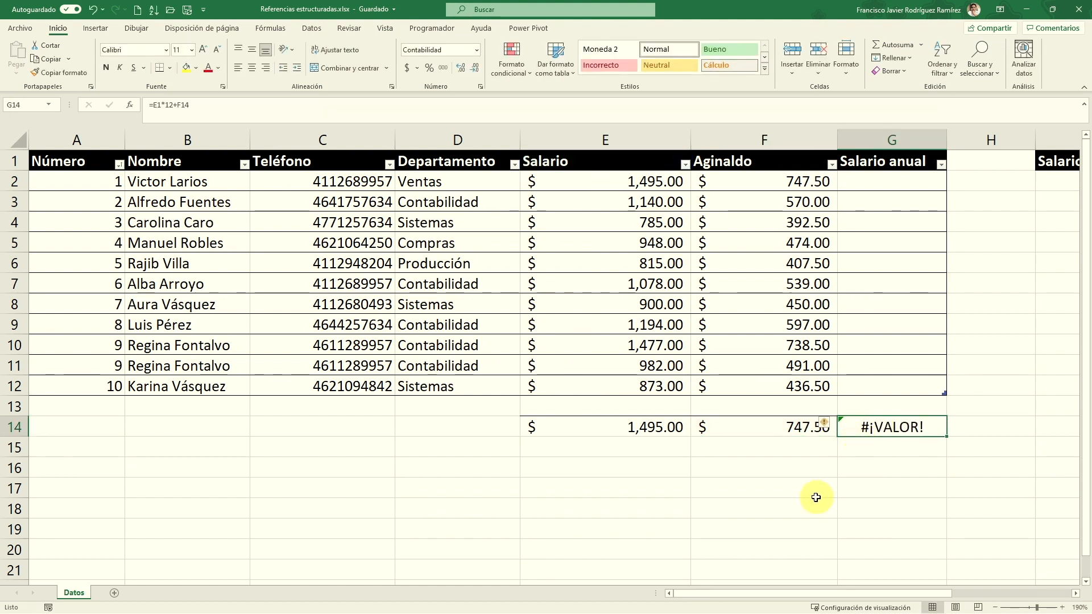
pyautogui.write('=')
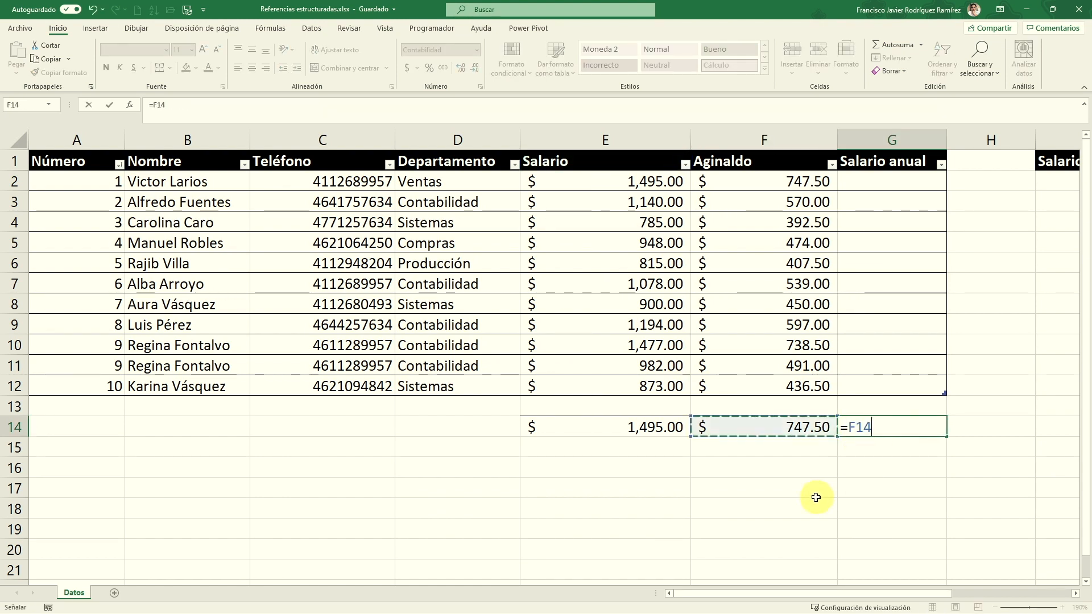
pyautogui.press('Left')
pyautogui.press('Left')
pyautogui.write('*')
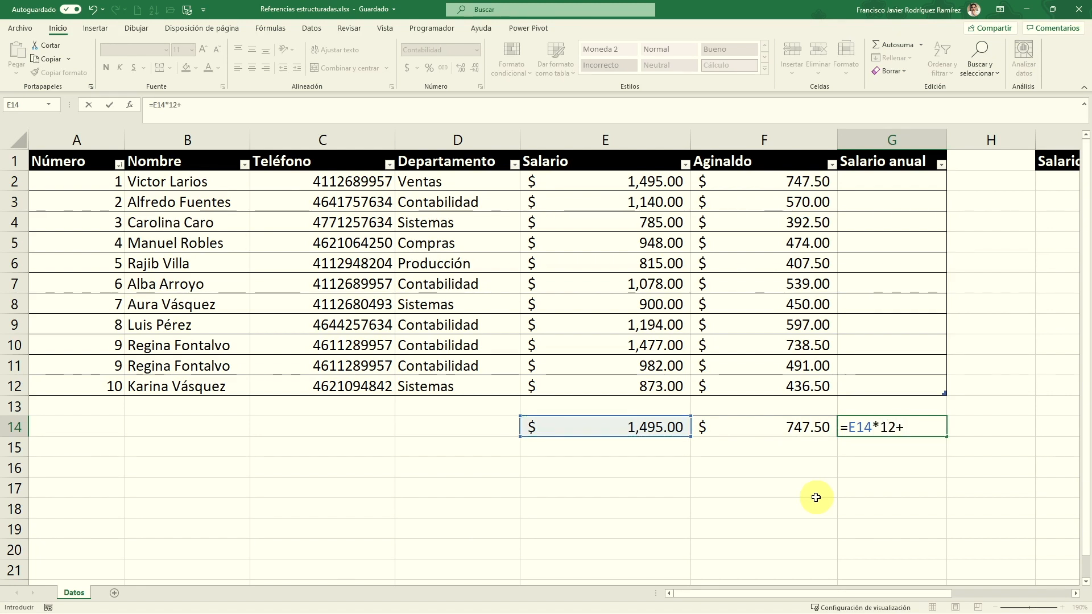
pyautogui.press('Left')
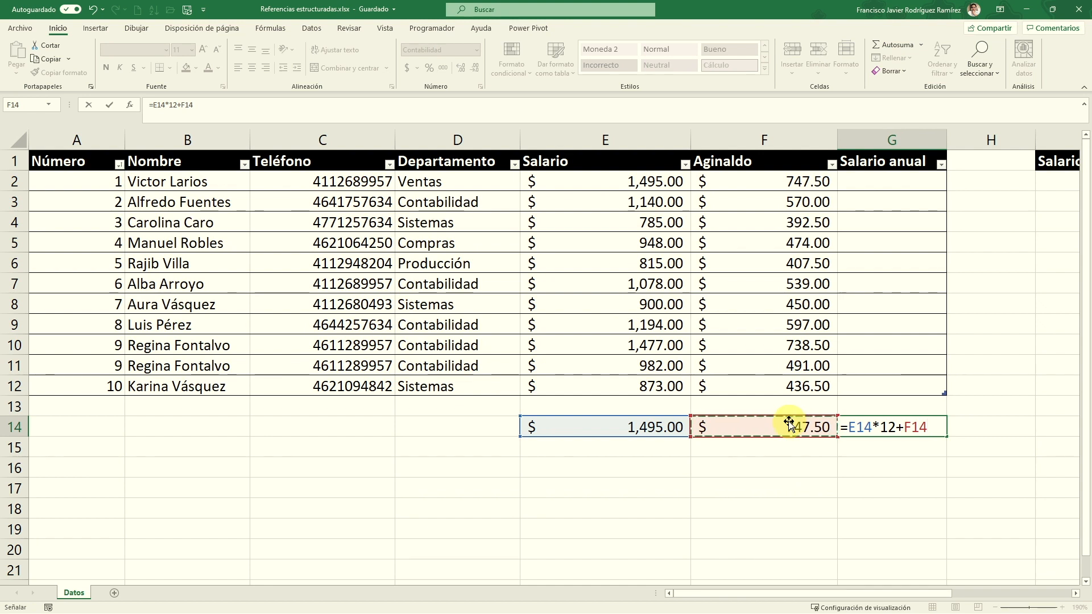
pyautogui.press('Return')
pyautogui.click(909, 428)
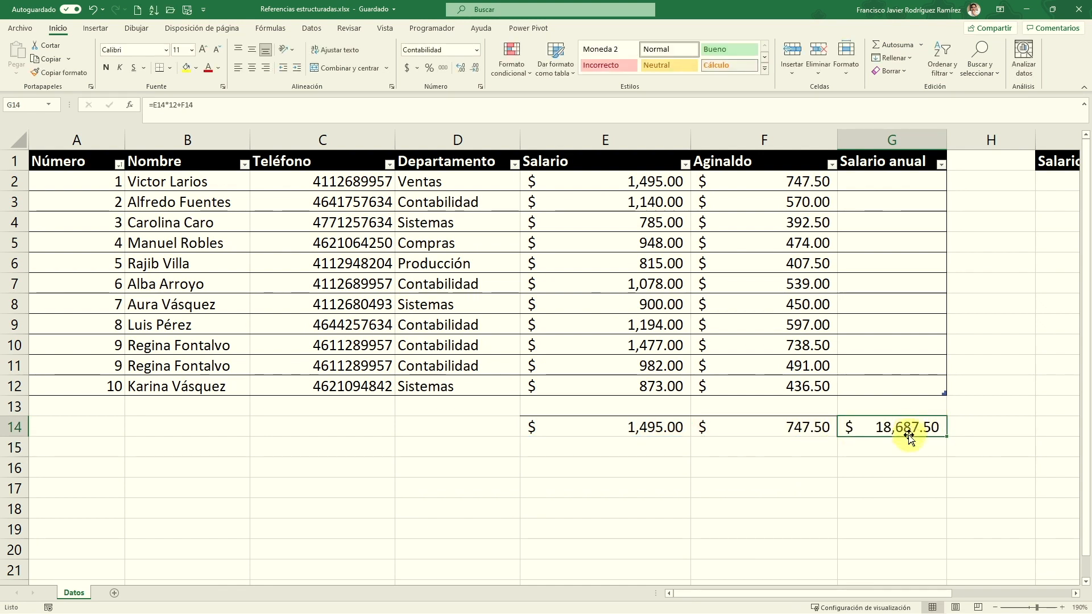
pyautogui.click(907, 464)
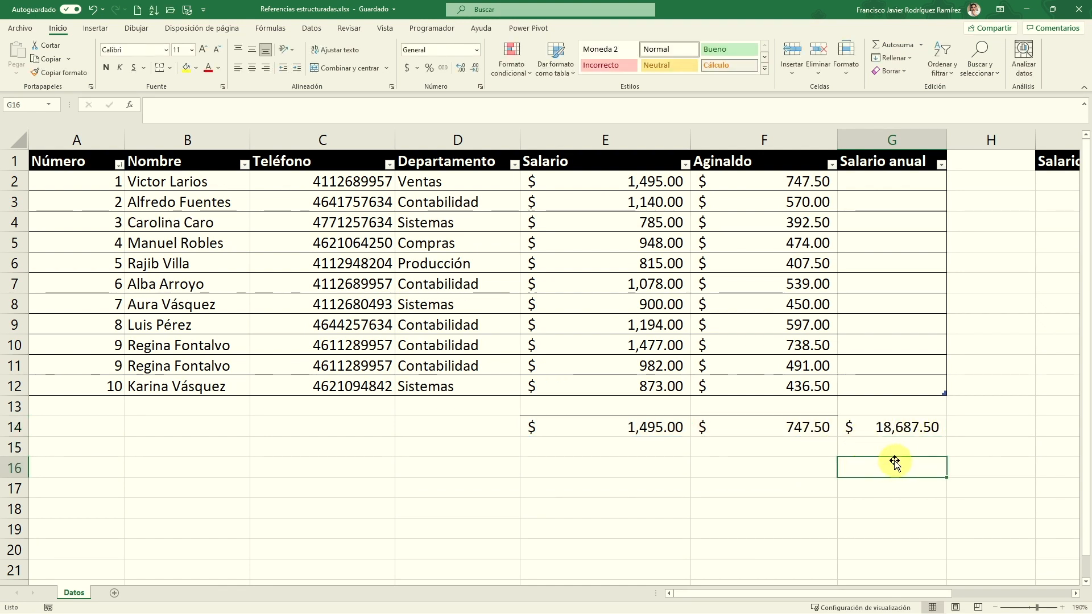
pyautogui.click(879, 184)
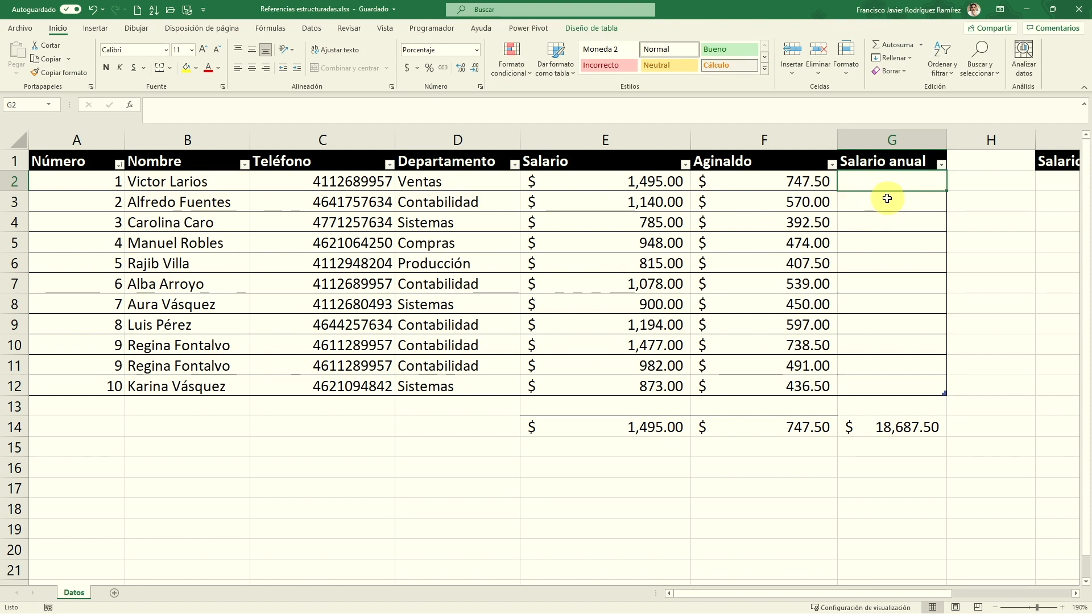
pyautogui.write('=')
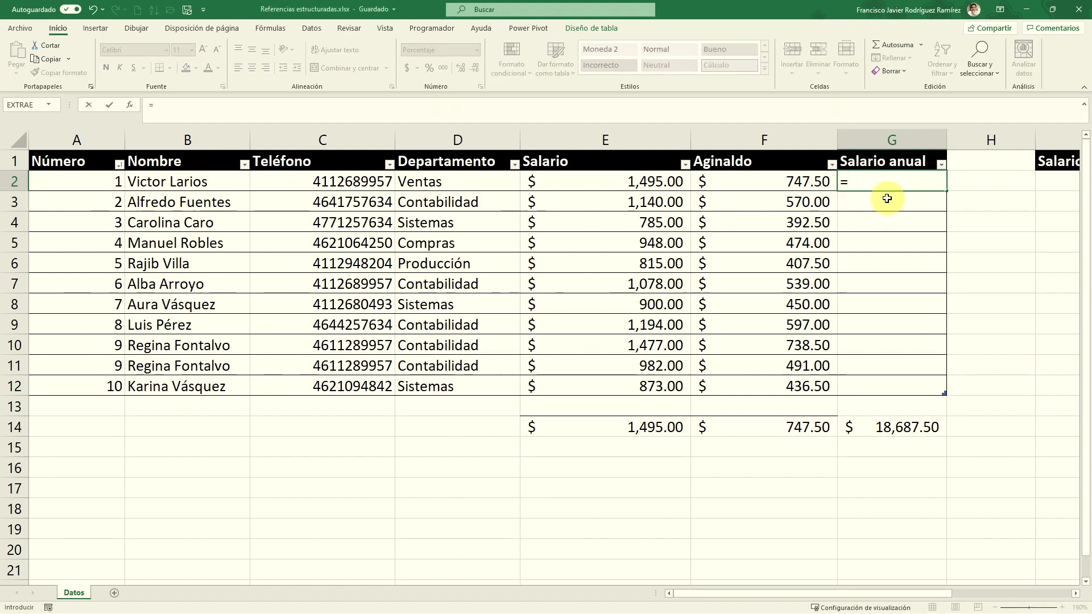
pyautogui.click(639, 182)
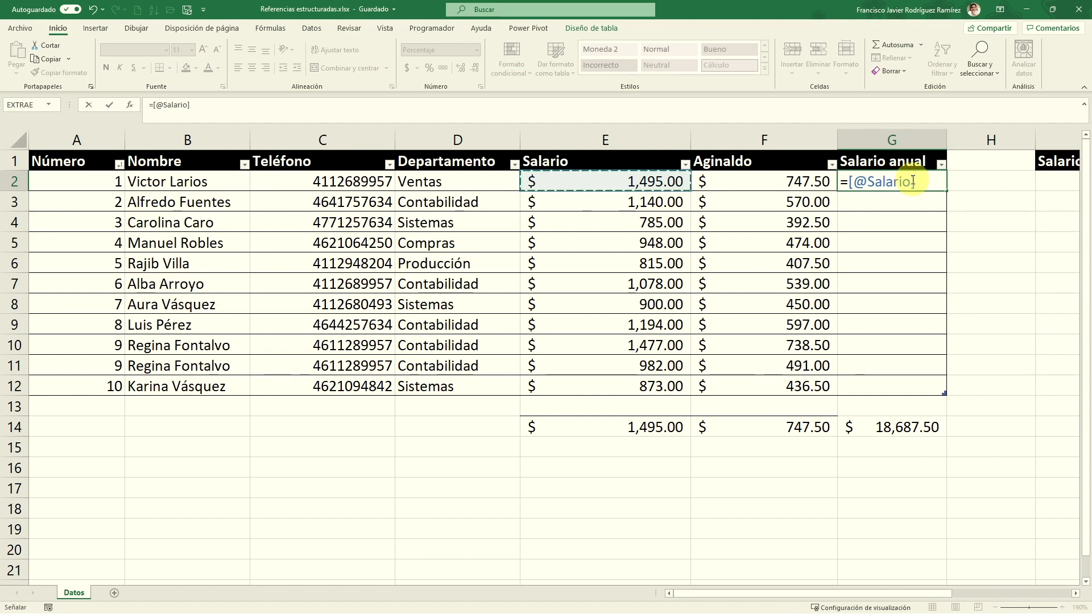
pyautogui.write('*')
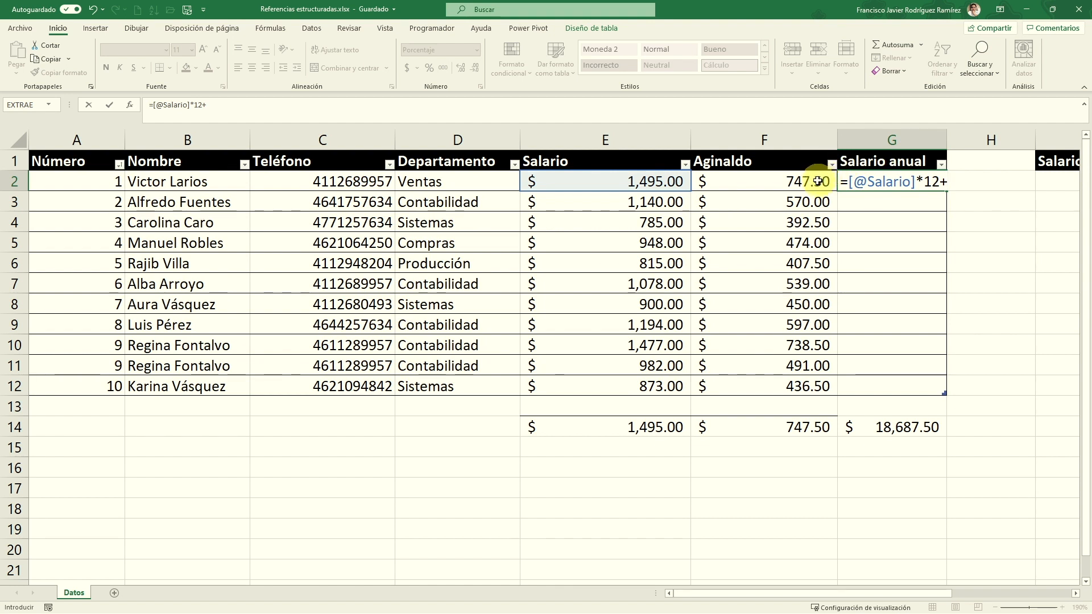
pyautogui.click(772, 181)
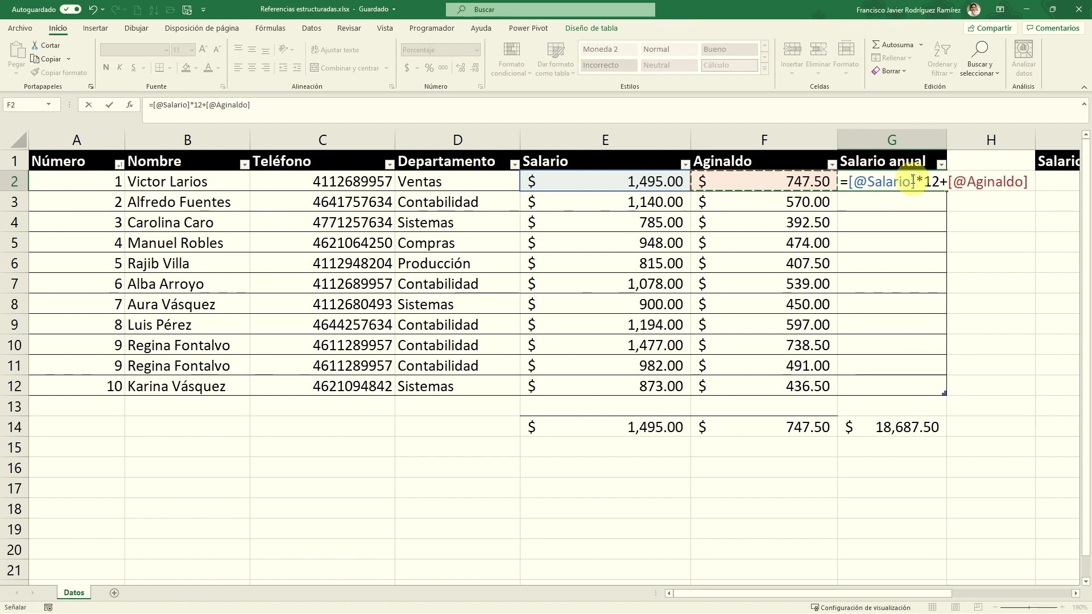
pyautogui.press('Return')
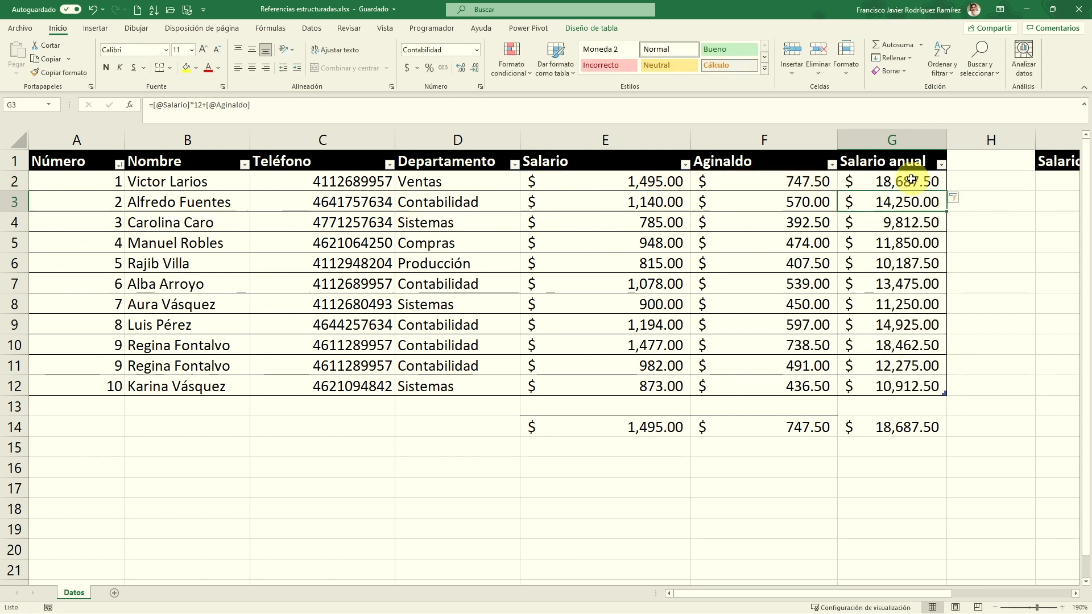
# Compare the formulas in G2 and G14 and clear all contents and formats from E14:G15 below the table.
pyautogui.click(909, 181)
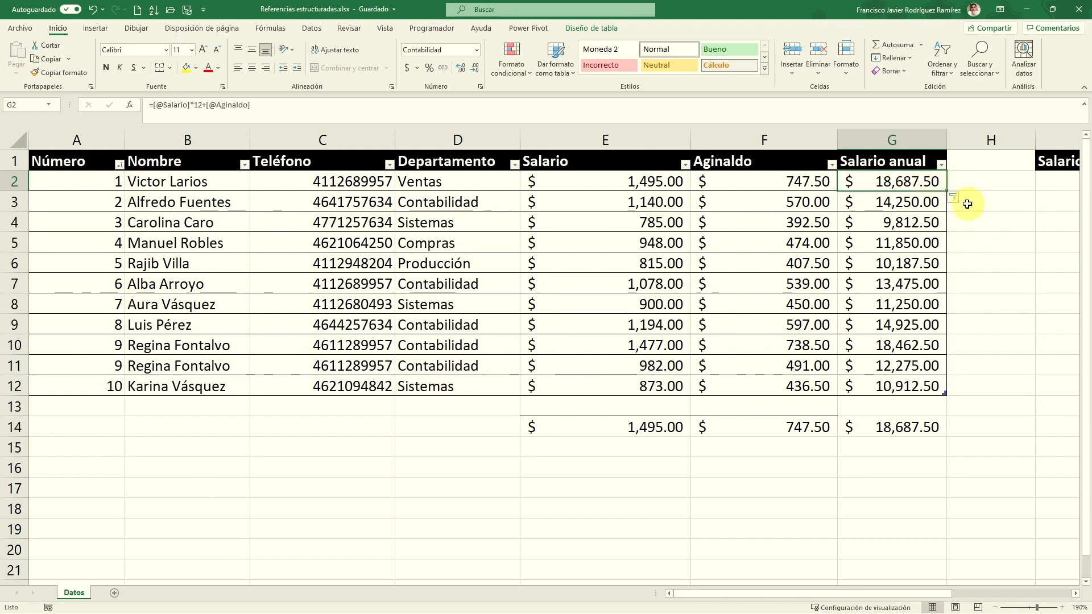
pyautogui.click(901, 427)
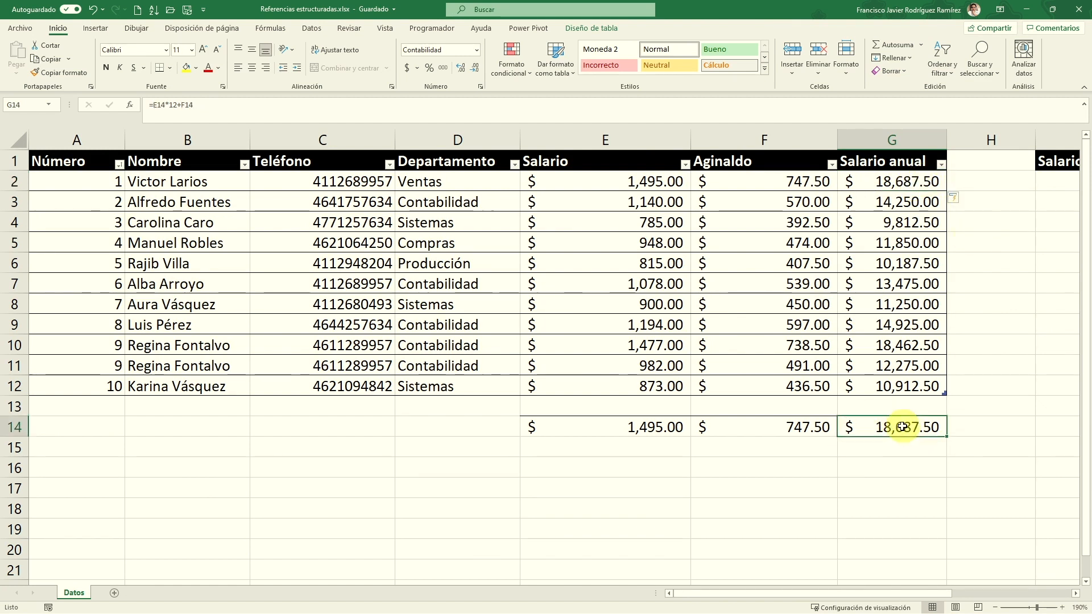
pyautogui.doubleClick(870, 429)
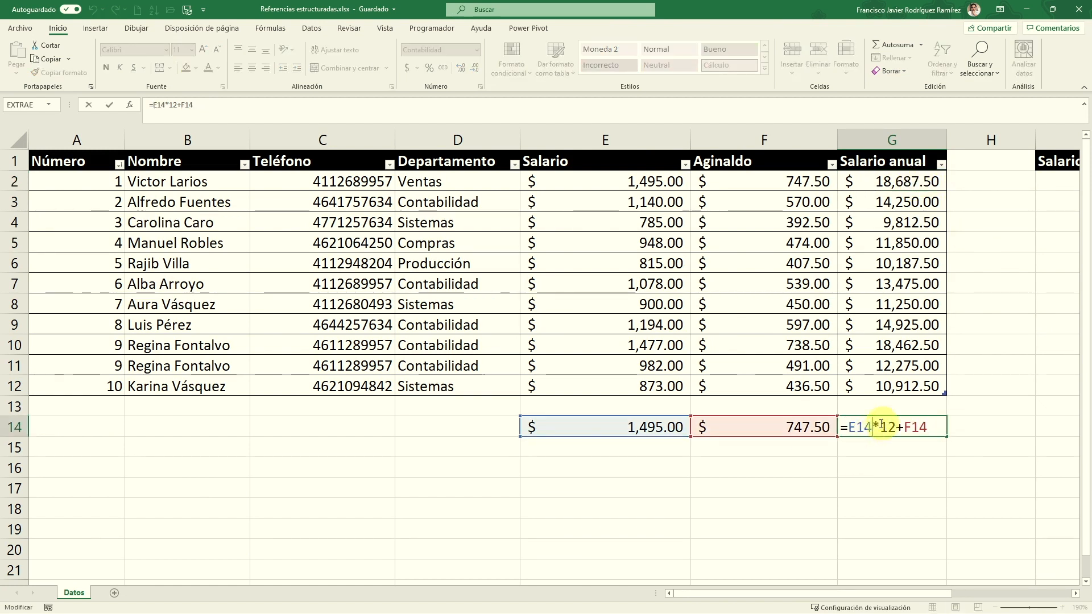
pyautogui.press('Escape')
pyautogui.moveTo(882, 455); pyautogui.dragTo(592, 429)
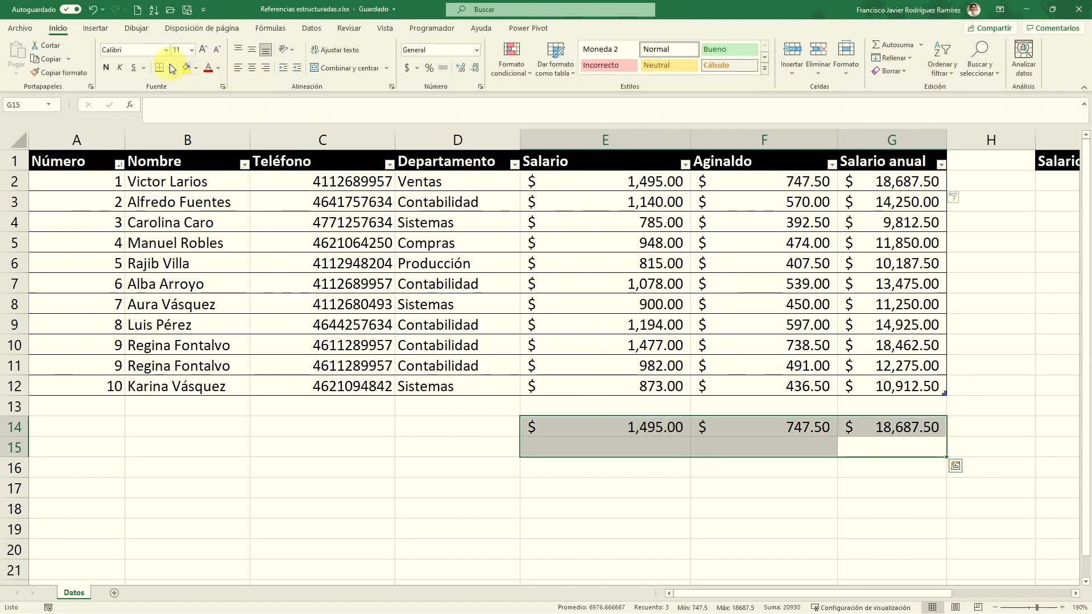
pyautogui.click(904, 75)
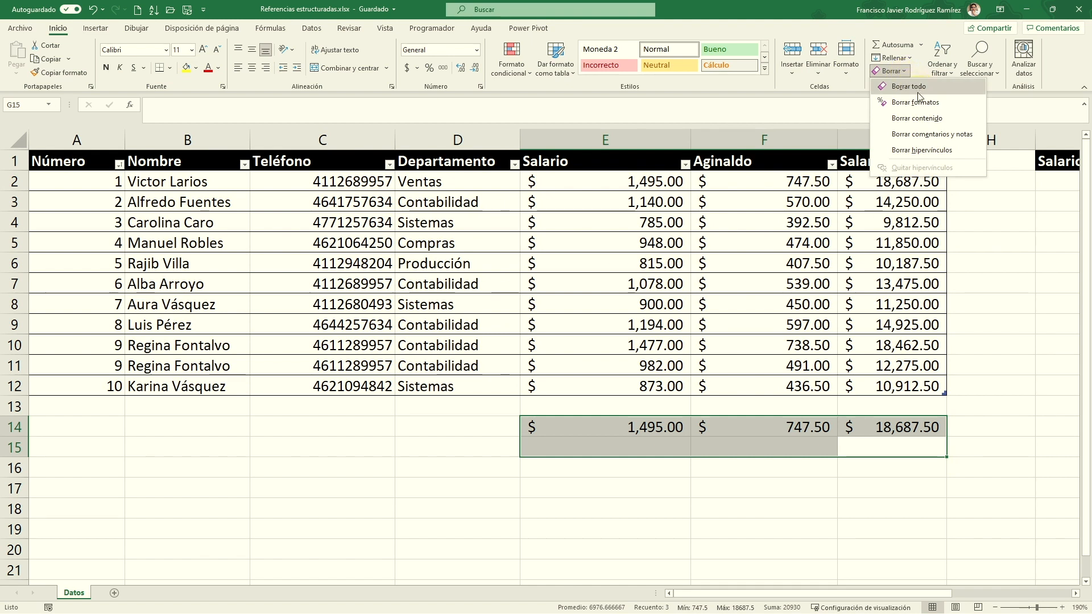
pyautogui.click(918, 90)
pyautogui.click(879, 486)
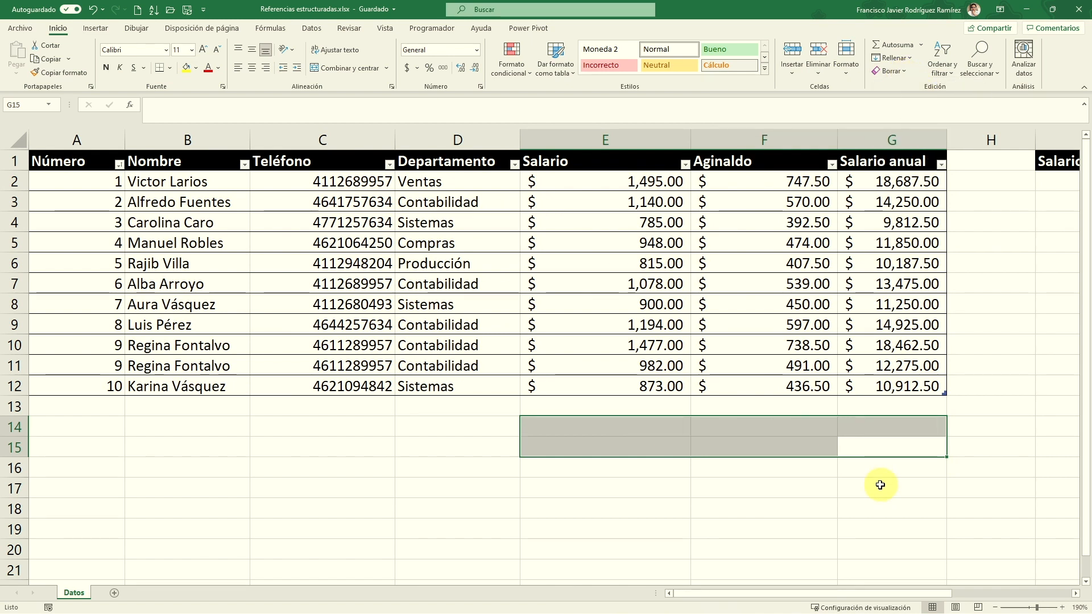
# Examine the @ specifiers and the Salario and Aginaldo column names in the G2 formula, leaving it unedited.
pyautogui.click(899, 186)
pyautogui.doubleClick(899, 183)
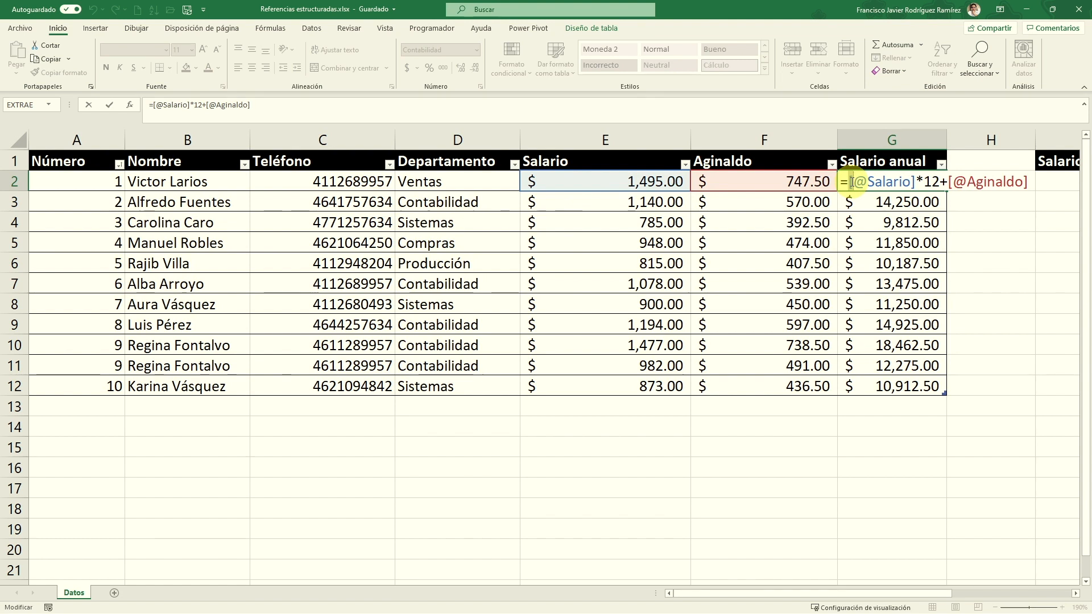
pyautogui.hotkey('shift', 'Left')
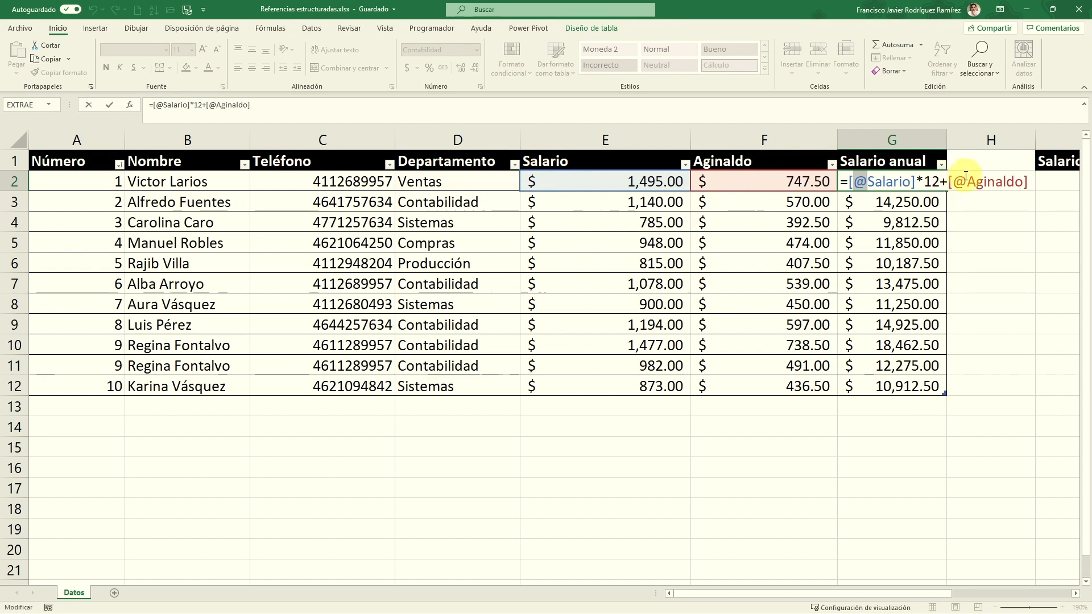
pyautogui.moveTo(954, 183); pyautogui.dragTo(967, 183)
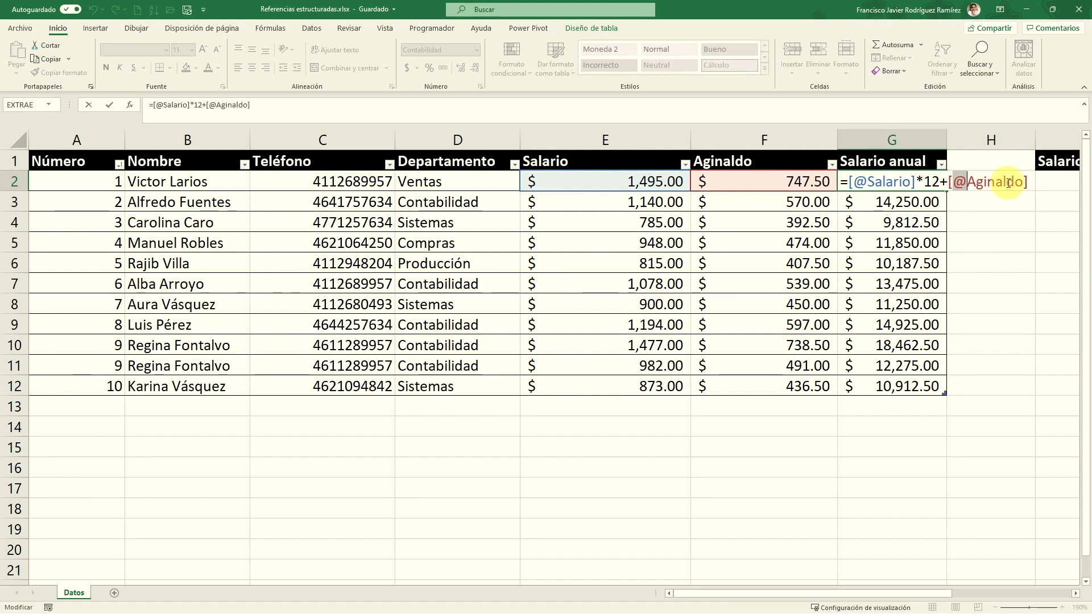
pyautogui.press('Return')
pyautogui.click(916, 183)
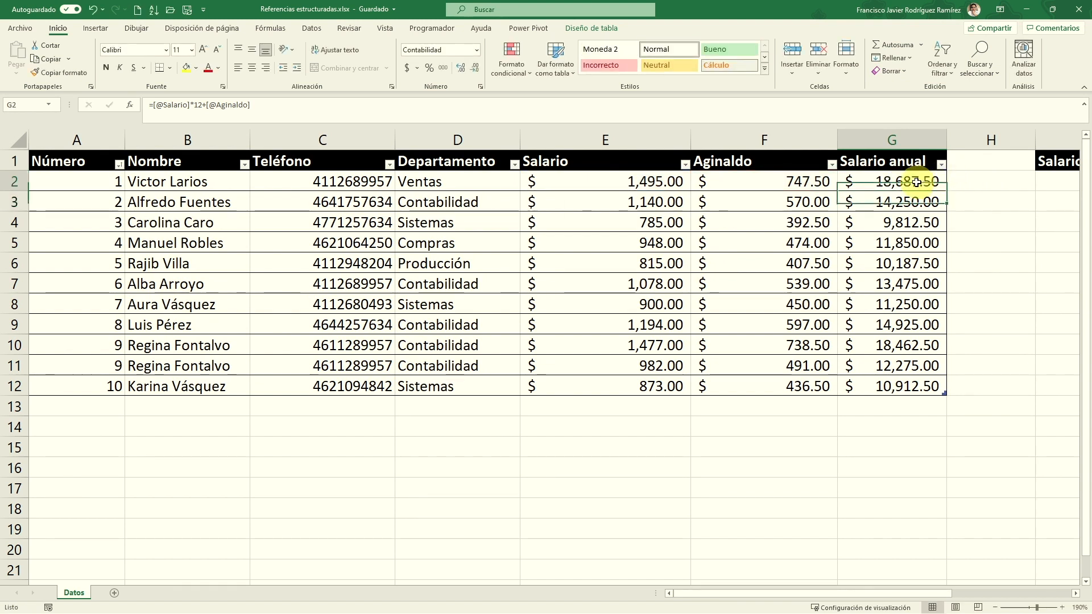
pyautogui.doubleClick(875, 183)
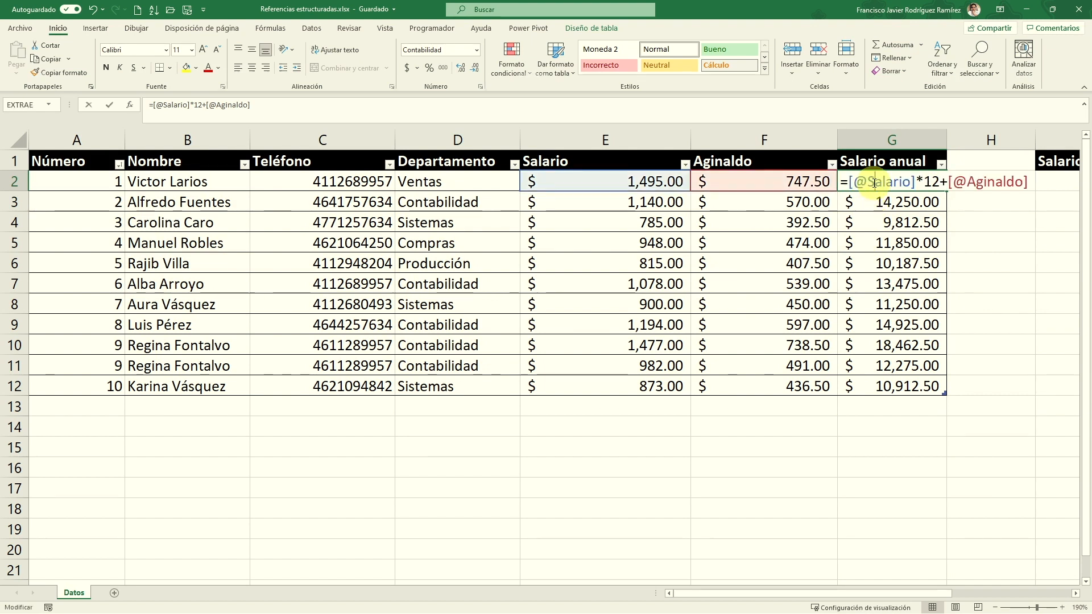
pyautogui.doubleClick(888, 182)
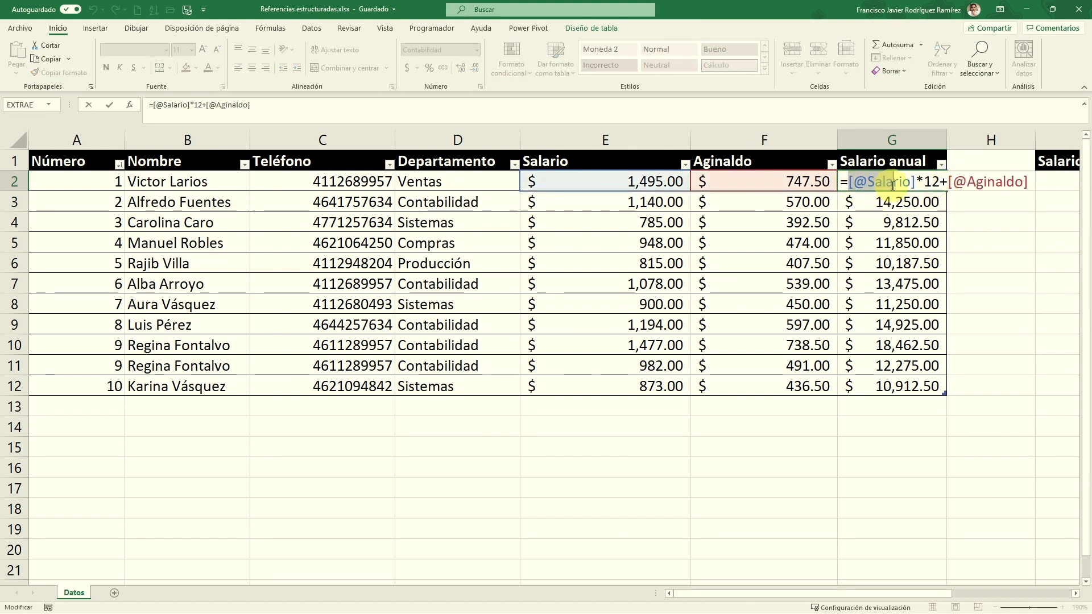
pyautogui.press('Escape')
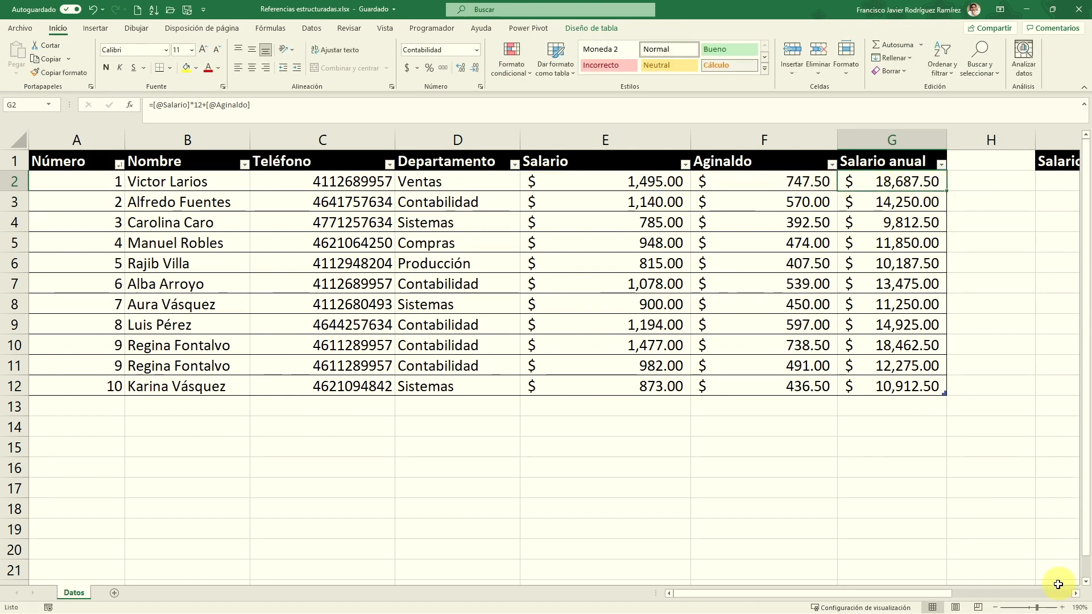
pyautogui.click(1075, 594)
pyautogui.click(1076, 594)
pyautogui.click(1075, 594)
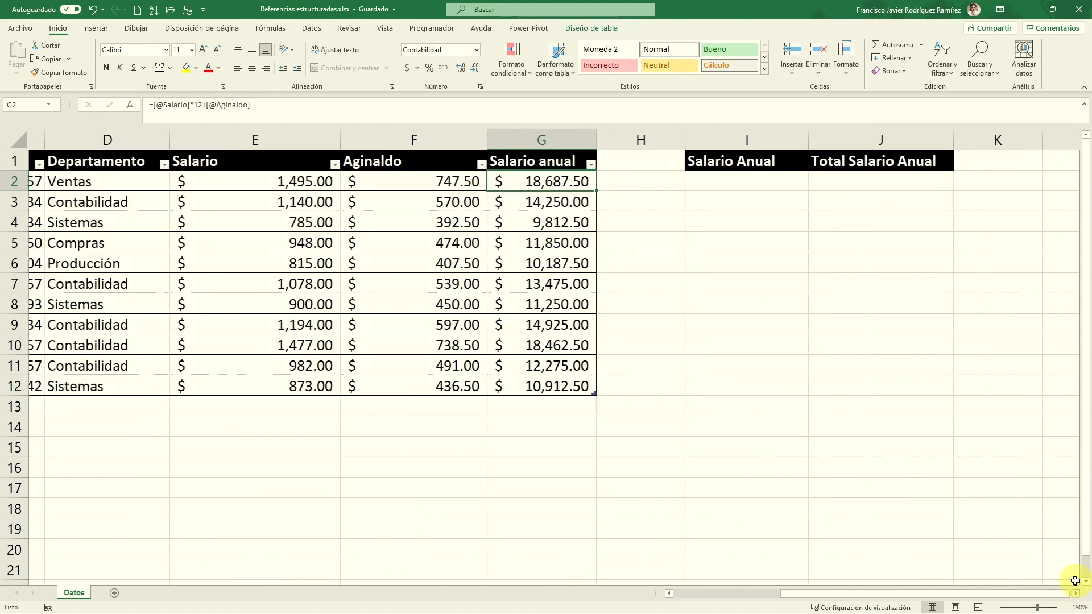
pyautogui.click(699, 176)
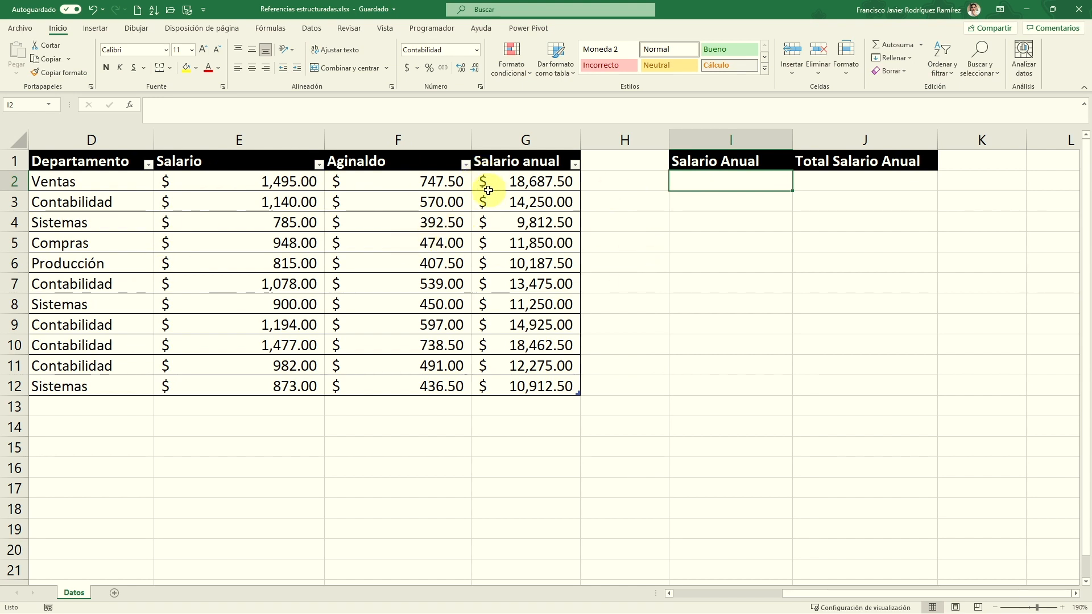
pyautogui.write('=')
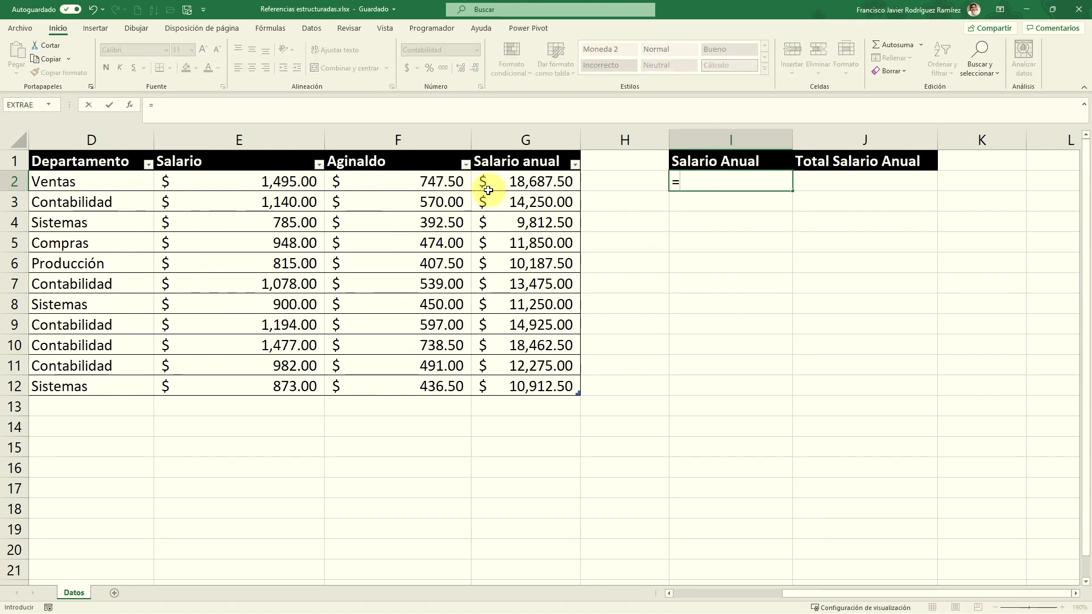
pyautogui.click(270, 182)
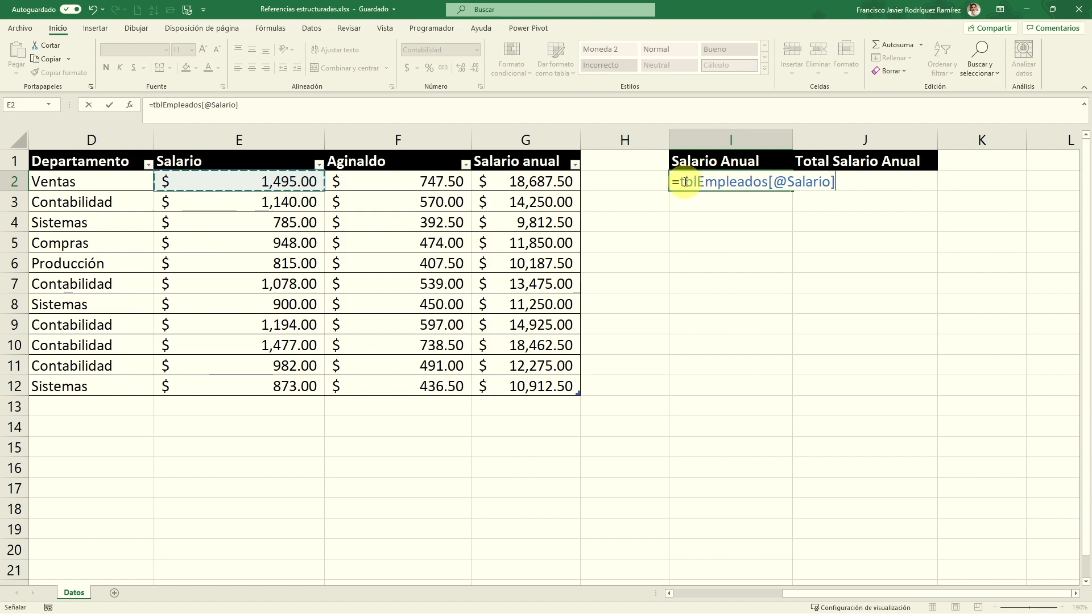
pyautogui.moveTo(681, 182); pyautogui.dragTo(768, 182)
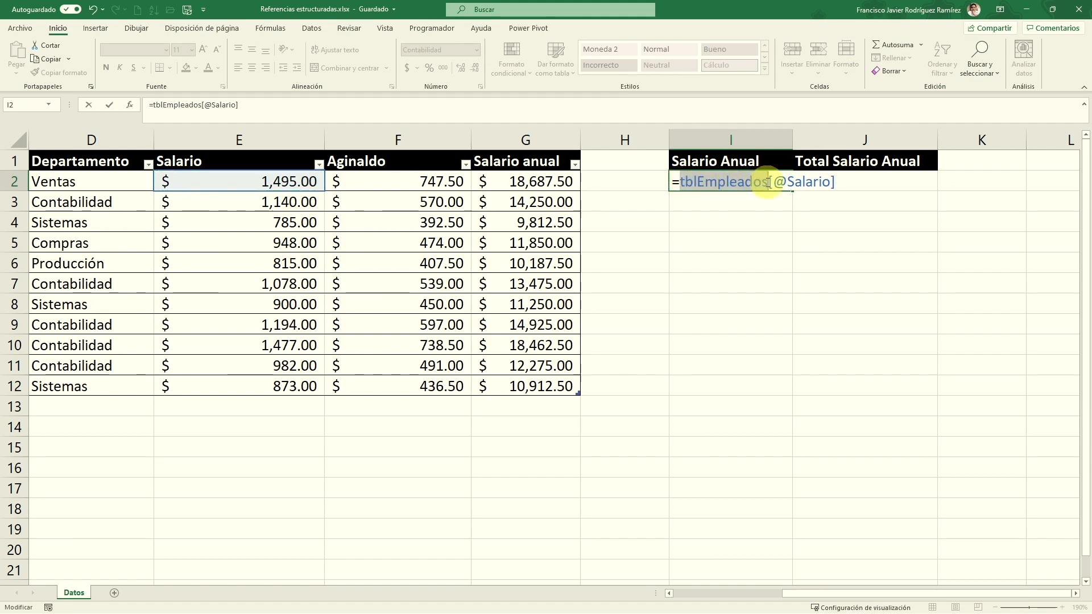
pyautogui.click(769, 182)
pyautogui.moveTo(769, 182); pyautogui.dragTo(848, 180)
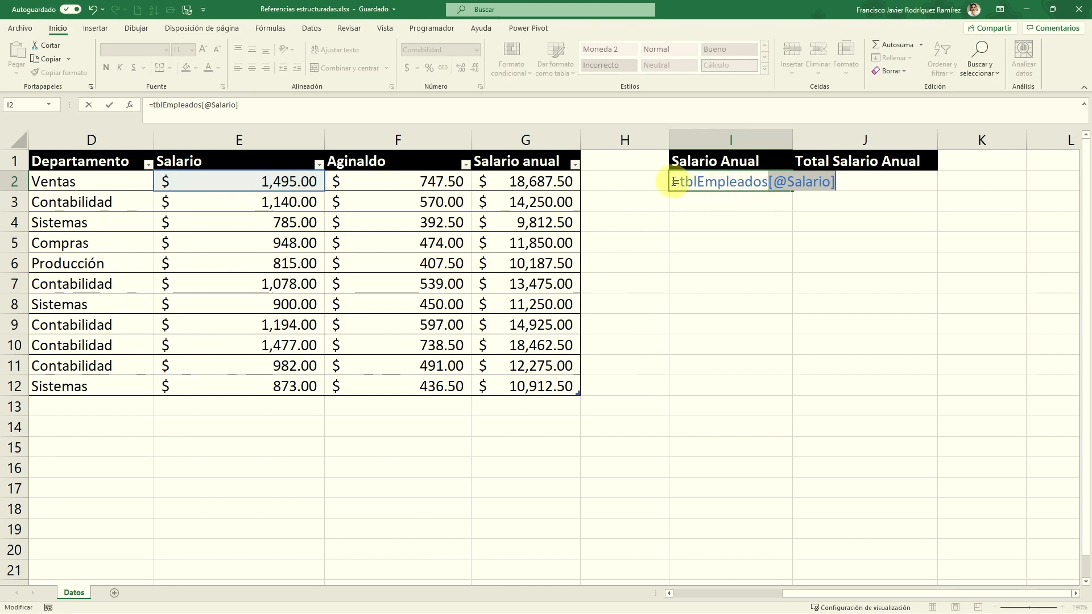
pyautogui.moveTo(682, 181); pyautogui.dragTo(763, 181)
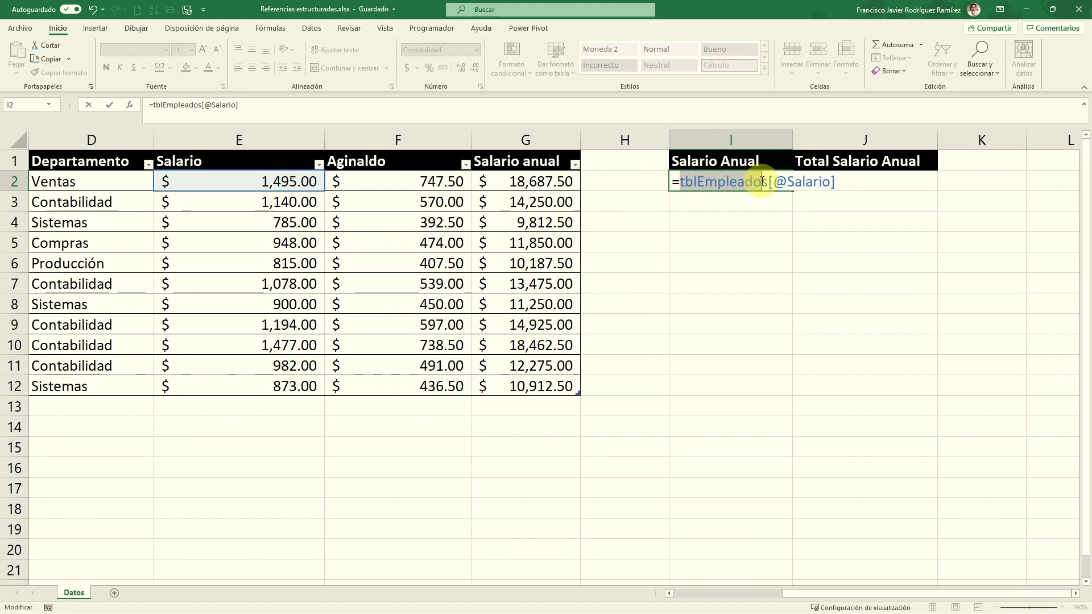
pyautogui.click(841, 180)
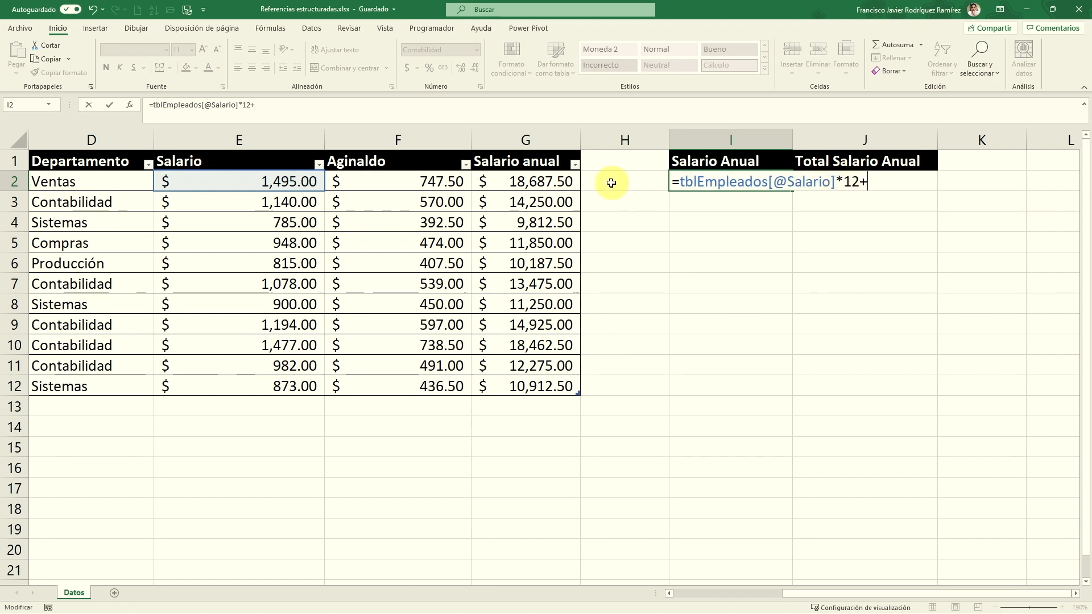
pyautogui.click(415, 180)
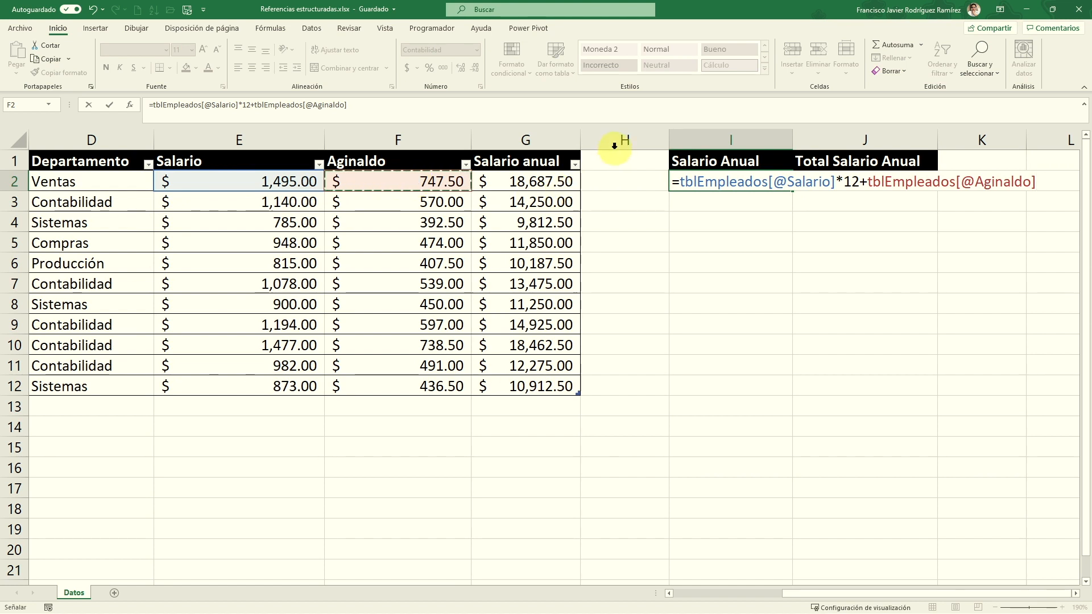
pyautogui.moveTo(868, 181); pyautogui.dragTo(976, 181)
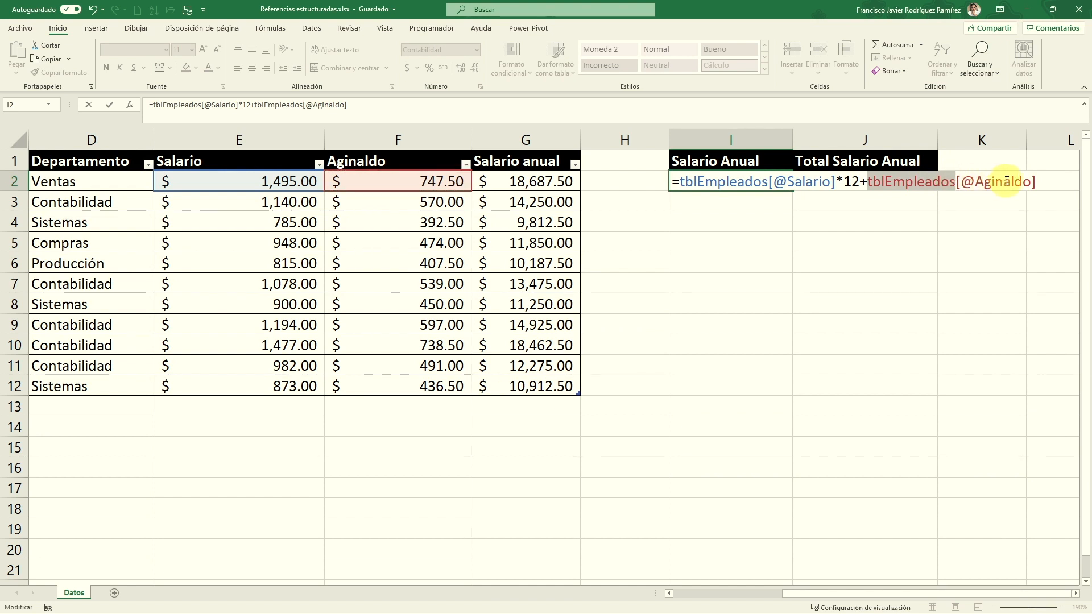
pyautogui.moveTo(975, 181); pyautogui.dragTo(963, 182)
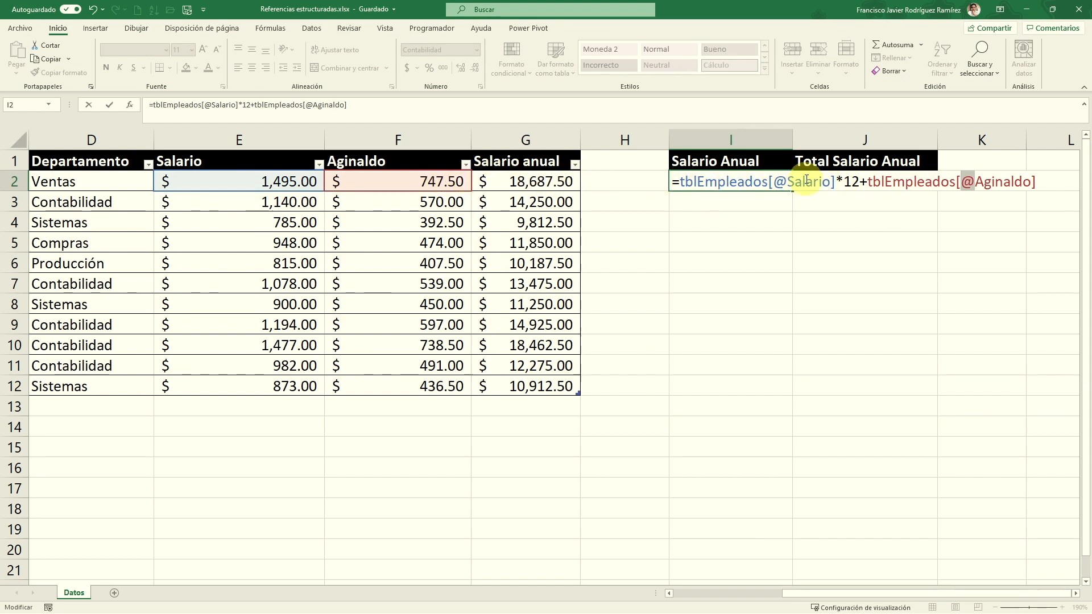
pyautogui.press('Return')
# Compare the structured references in the G2 formula inside the table with those in I2 outside it, leaving both formulas unedited.
pyautogui.click(731, 181)
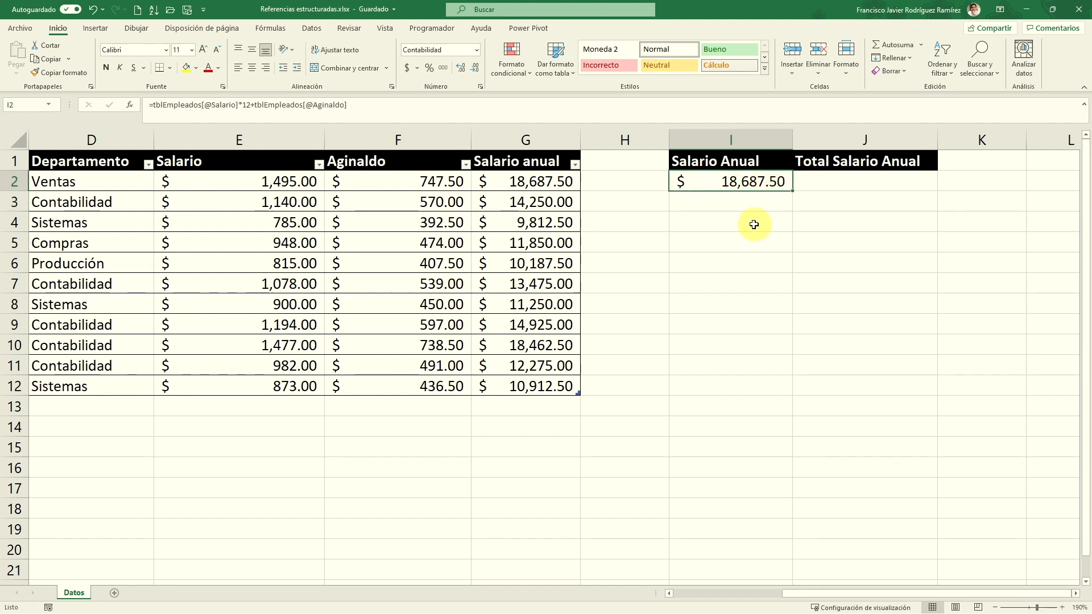
pyautogui.click(515, 181)
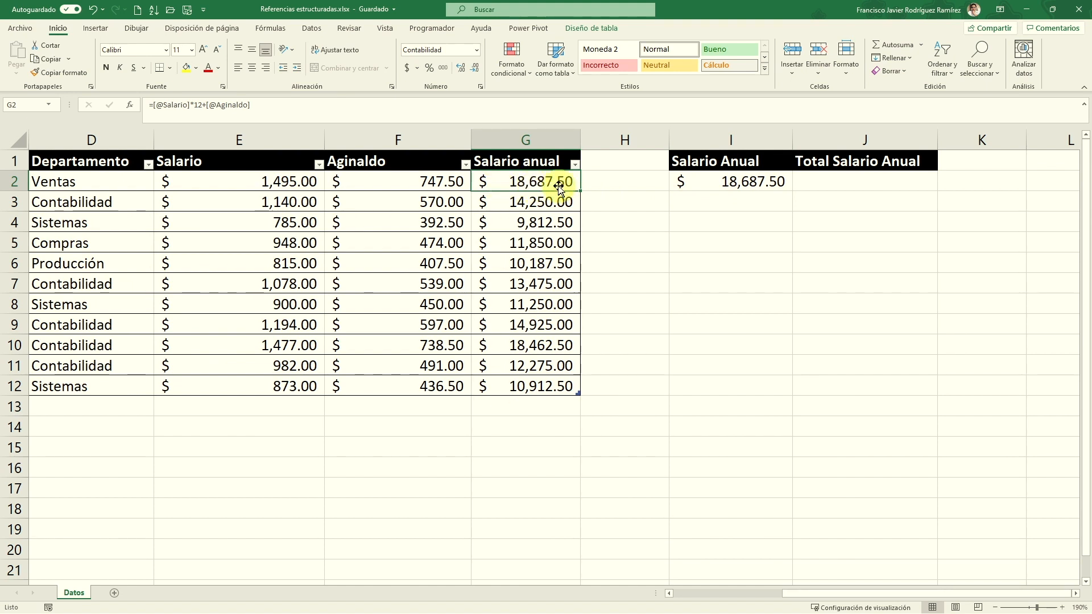
pyautogui.doubleClick(512, 182)
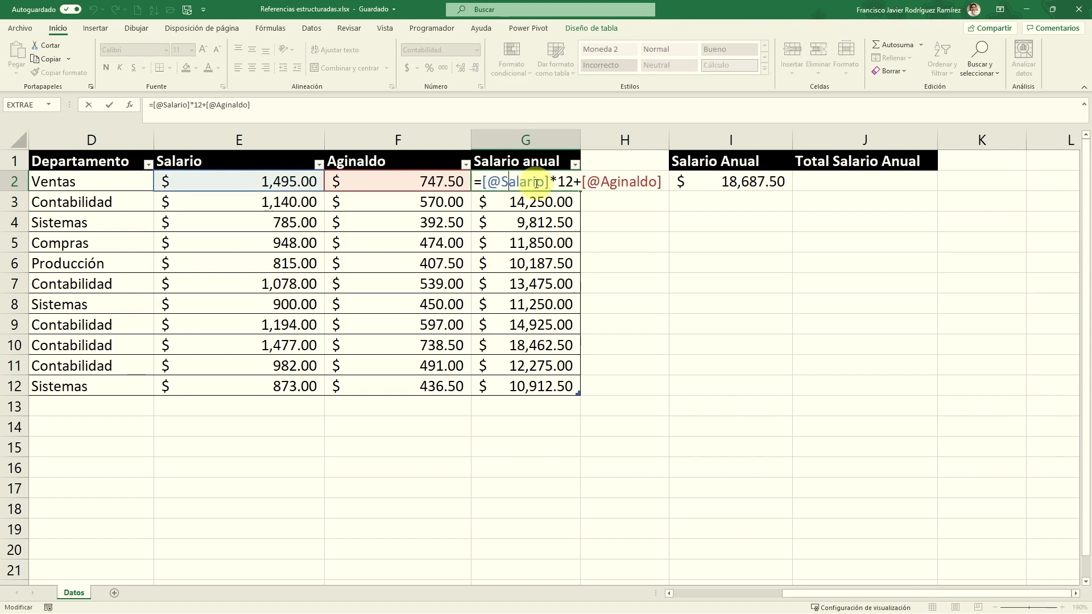
pyautogui.moveTo(494, 182); pyautogui.dragTo(545, 182)
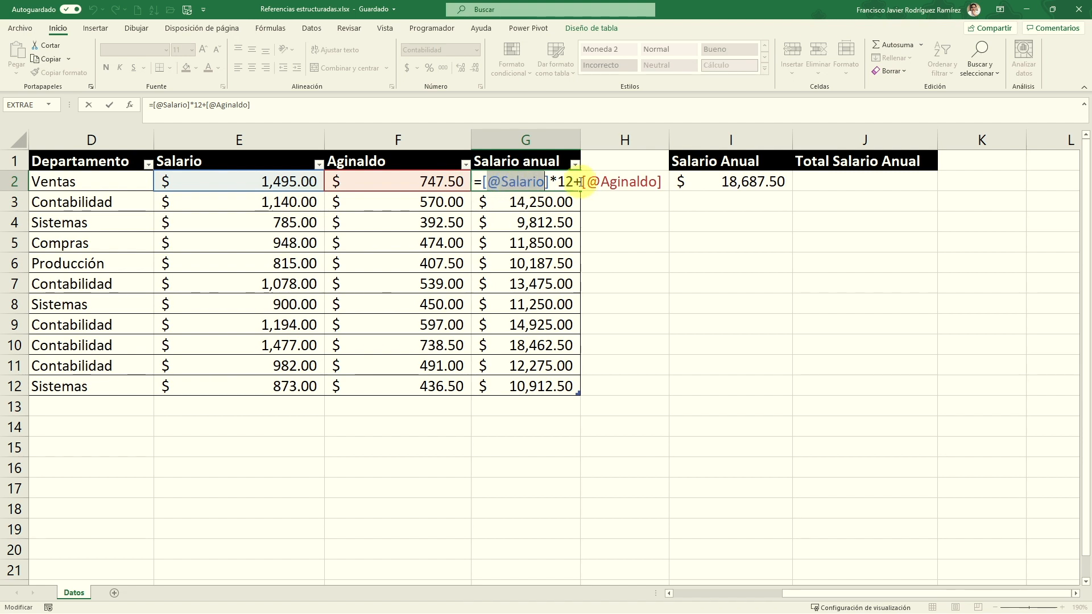
pyautogui.moveTo(587, 182); pyautogui.dragTo(613, 182)
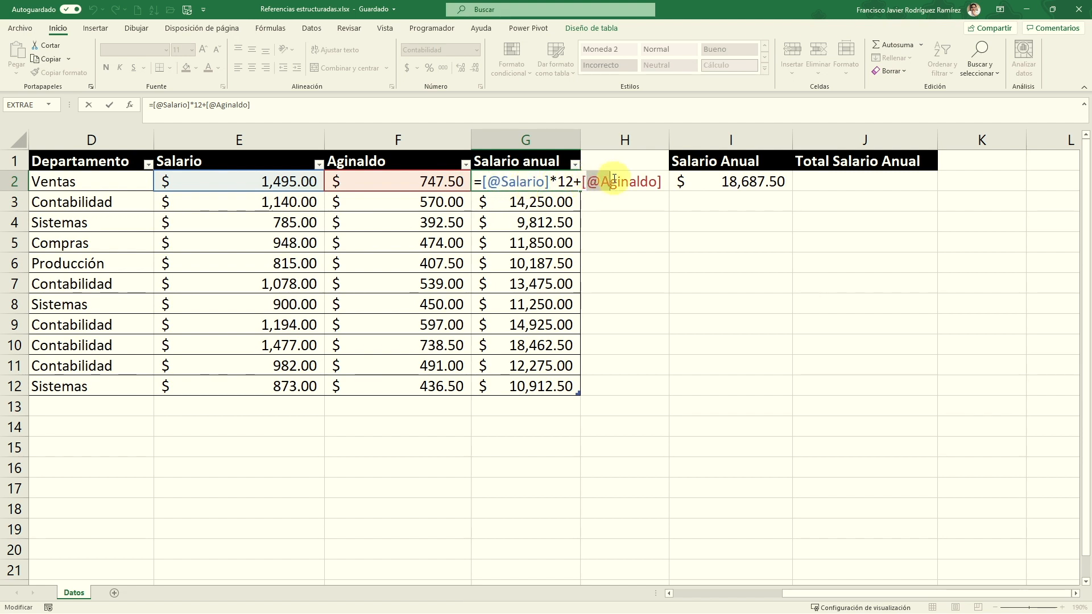
pyautogui.press('Escape')
pyautogui.click(740, 182)
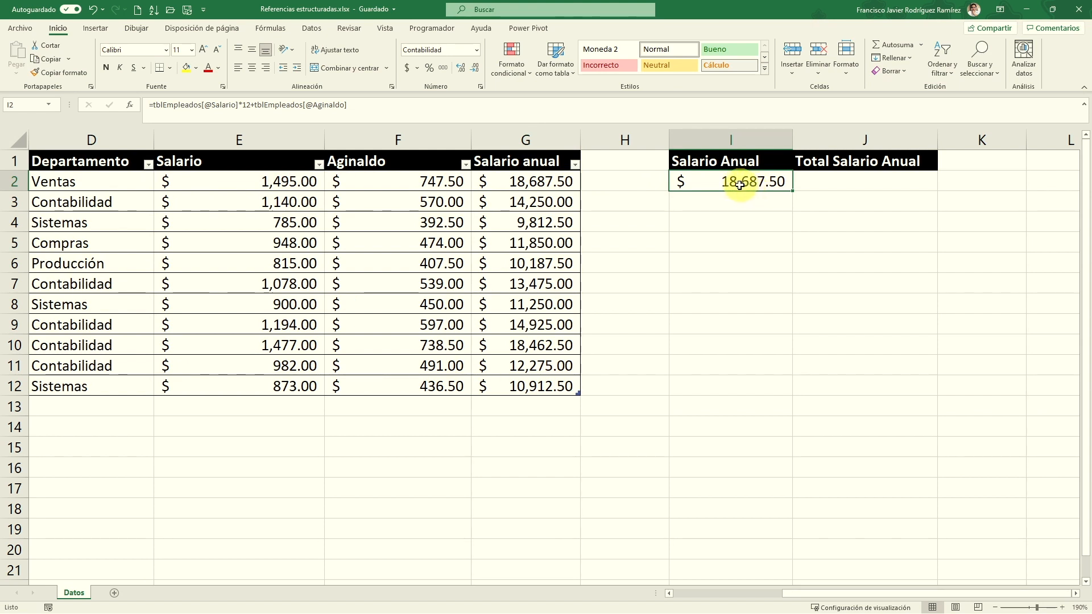
pyautogui.doubleClick(734, 184)
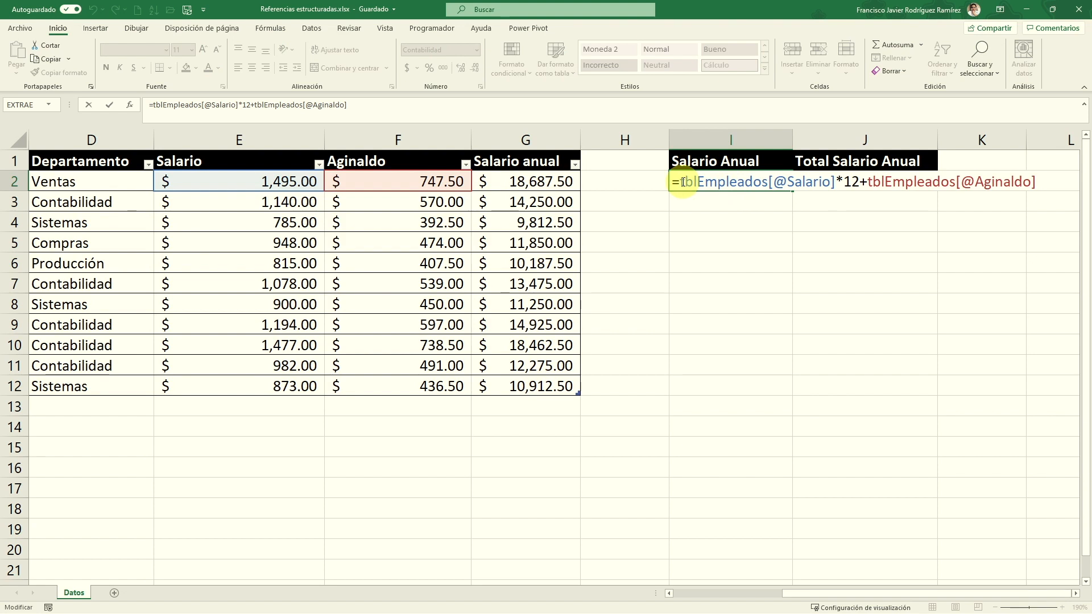
pyautogui.moveTo(687, 181); pyautogui.dragTo(769, 182)
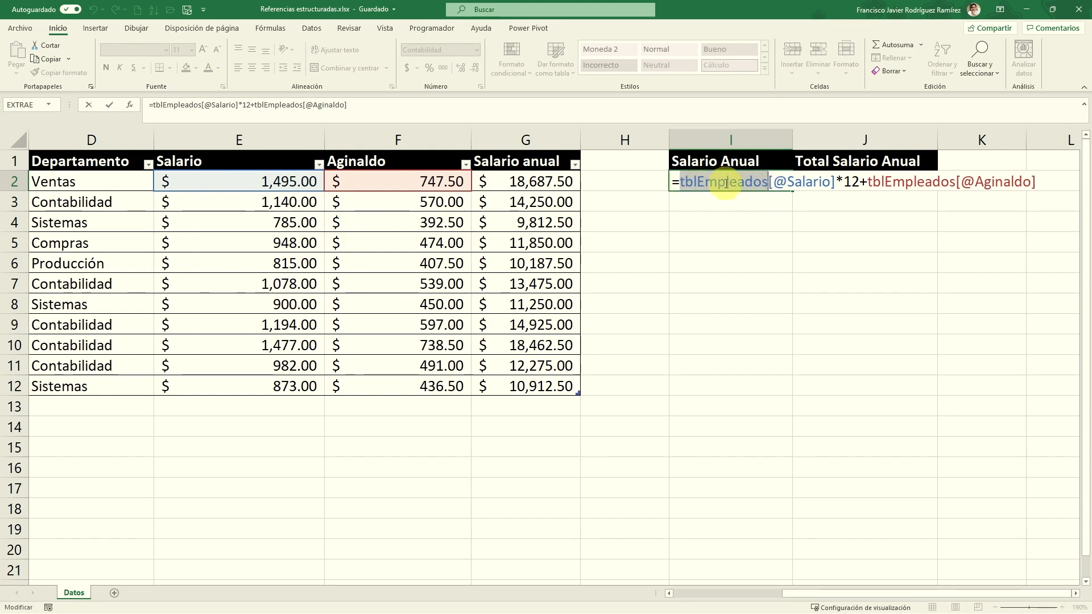
pyautogui.moveTo(769, 182); pyautogui.dragTo(827, 182)
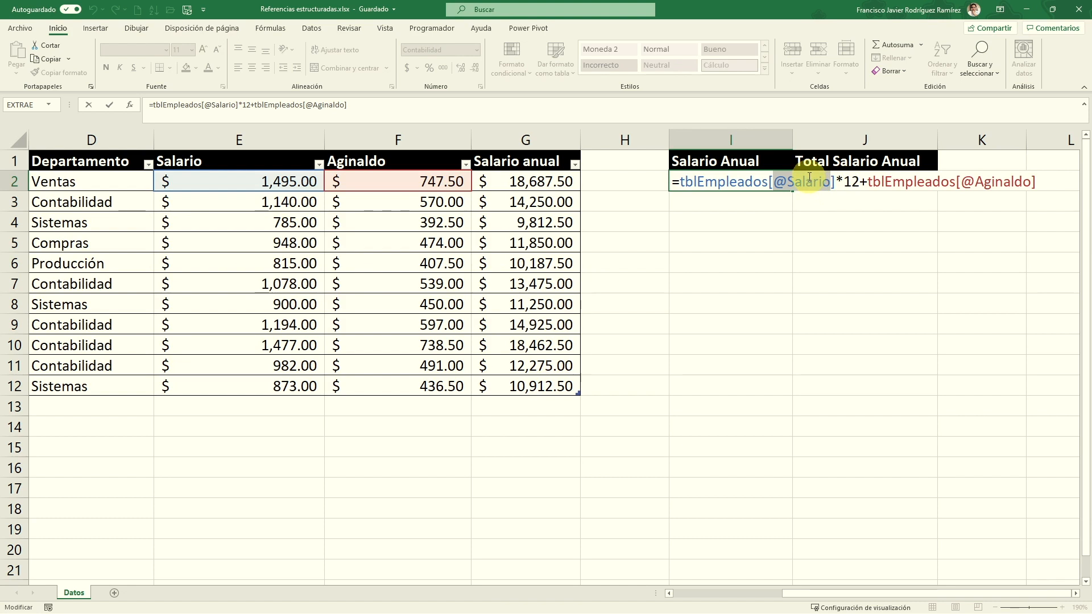
pyautogui.click(903, 183)
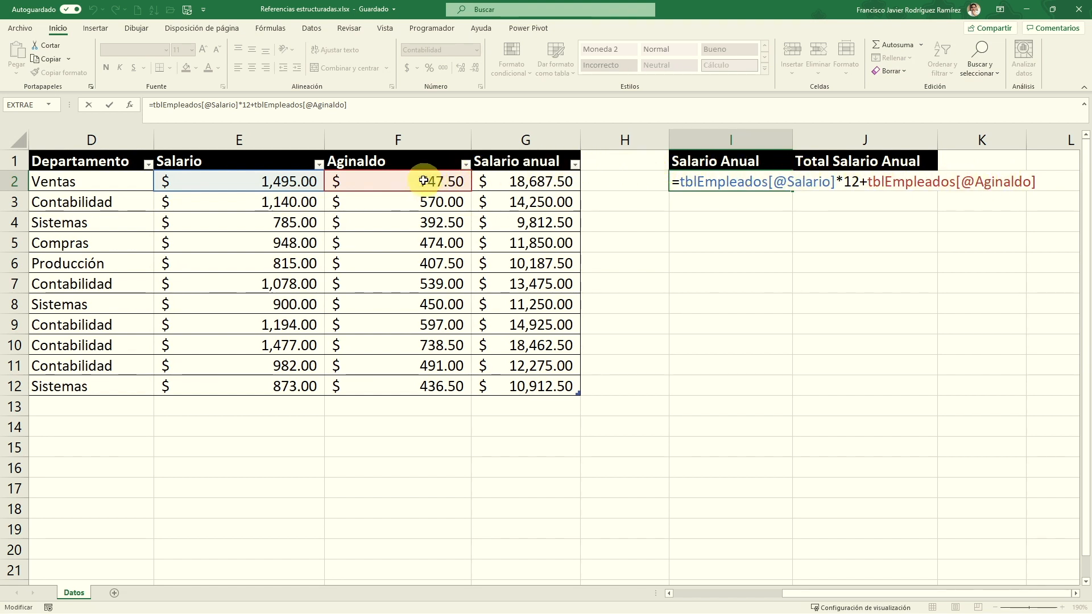
pyautogui.press('Return')
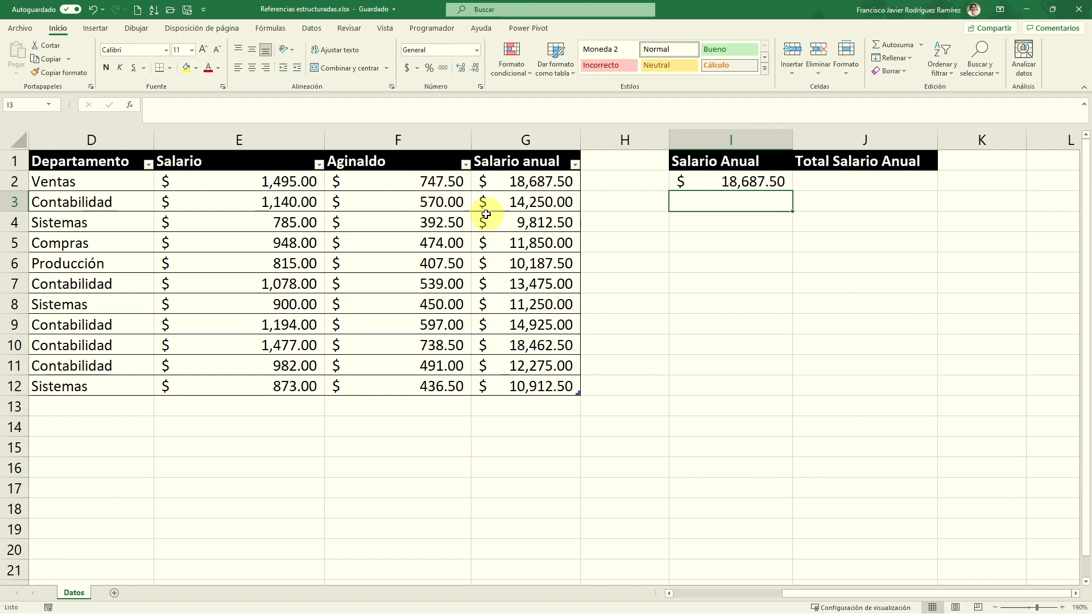
# Examine the extent of the Salario column data, from its first cell E2 to its last cell E12.
pyautogui.click(865, 176)
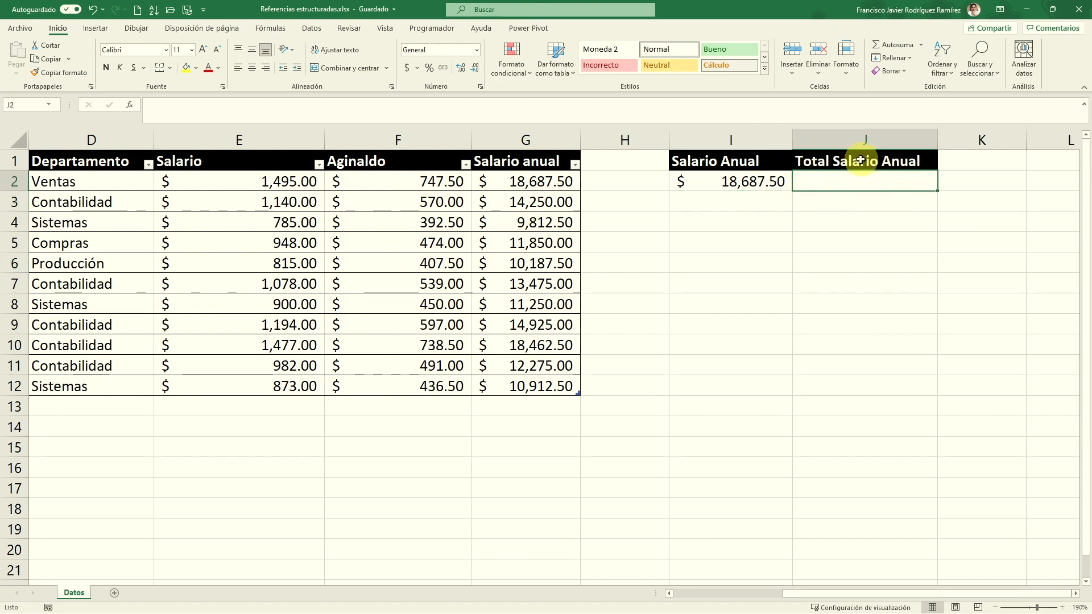
pyautogui.moveTo(272, 181); pyautogui.dragTo(231, 379)
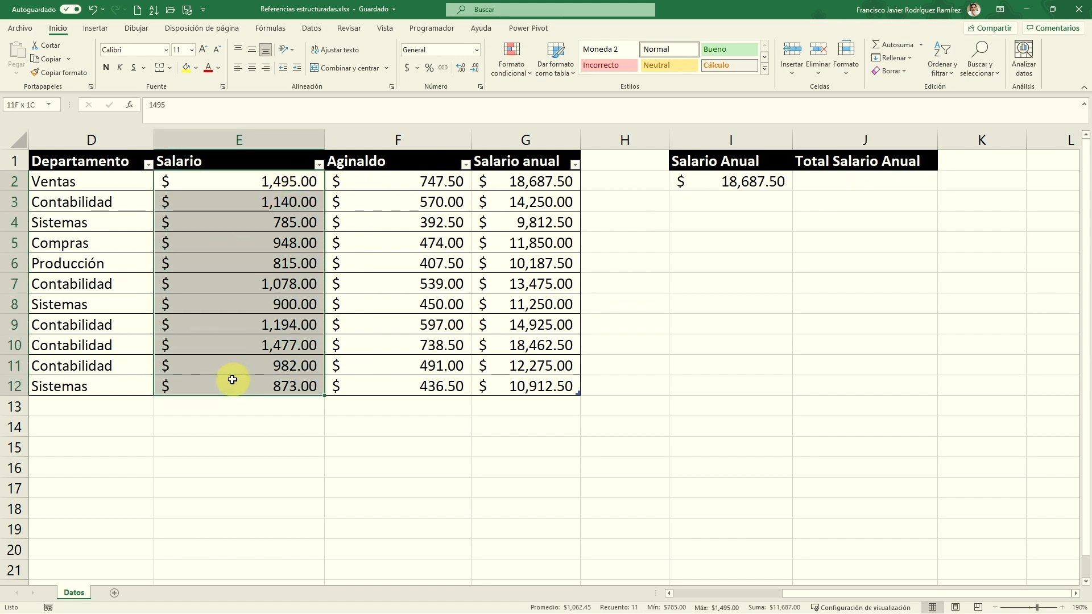
pyautogui.click(266, 181)
pyautogui.moveTo(266, 181); pyautogui.dragTo(246, 380)
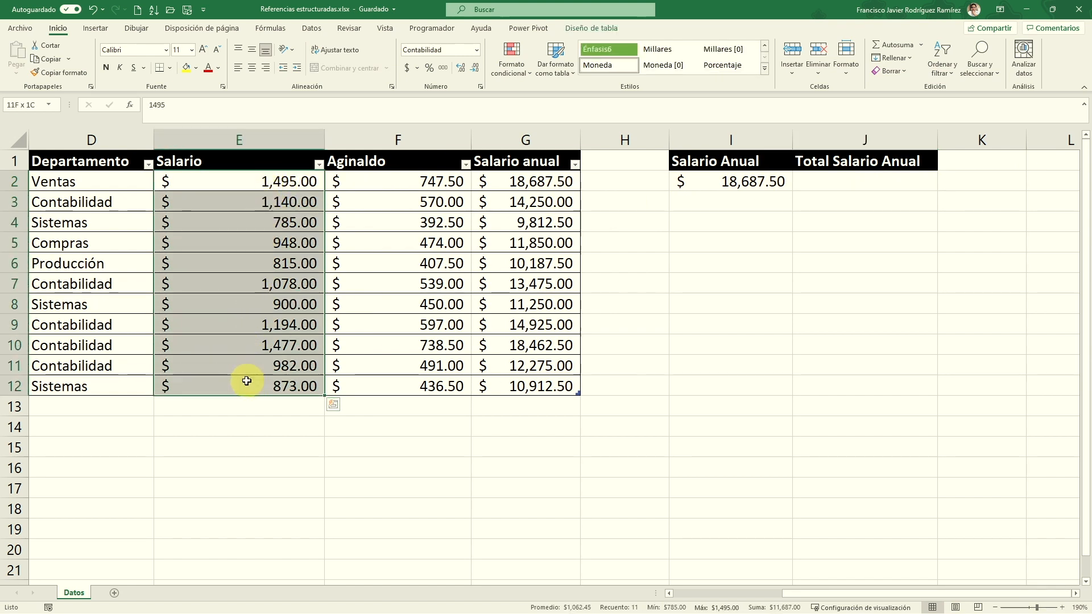
pyautogui.click(248, 182)
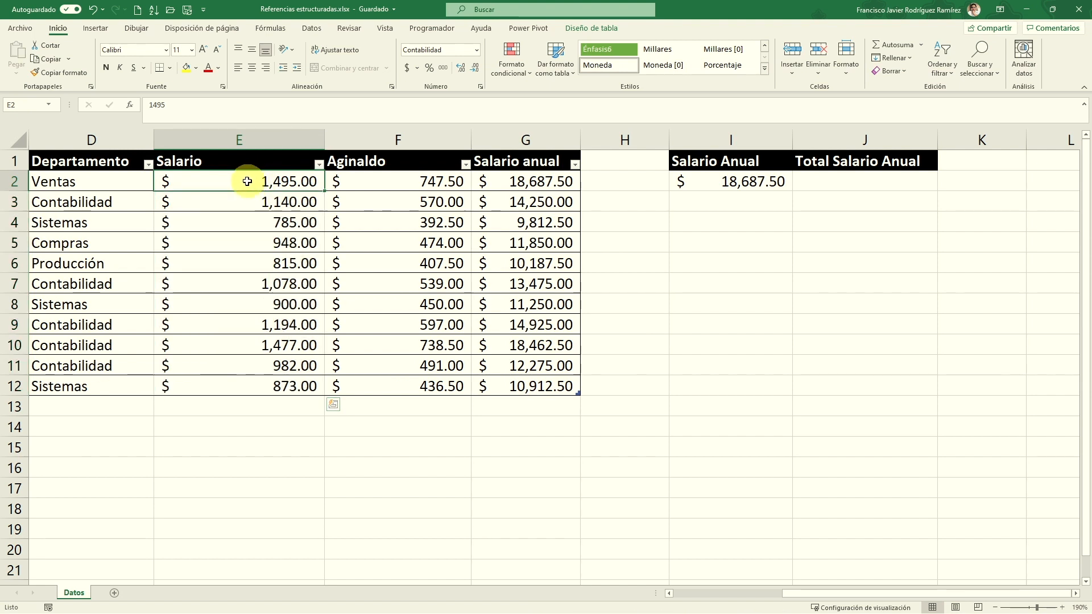
pyautogui.click(260, 387)
pyautogui.moveTo(269, 178); pyautogui.dragTo(251, 380)
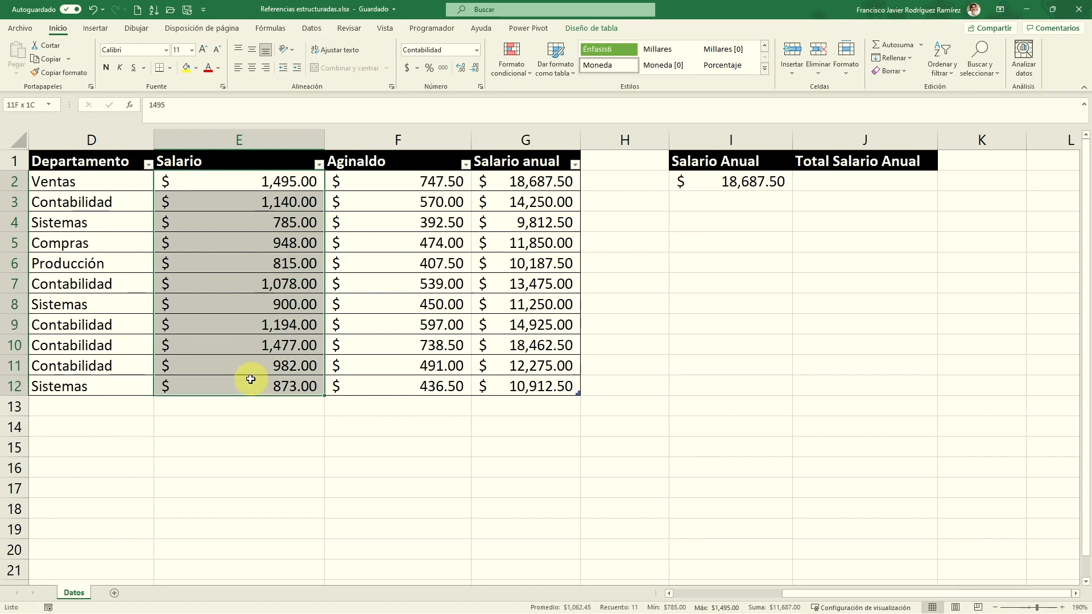
# Sum the Salario column in E15, below the table, with the ordinary range formula =SUMA(E2:E12).
pyautogui.click(251, 444)
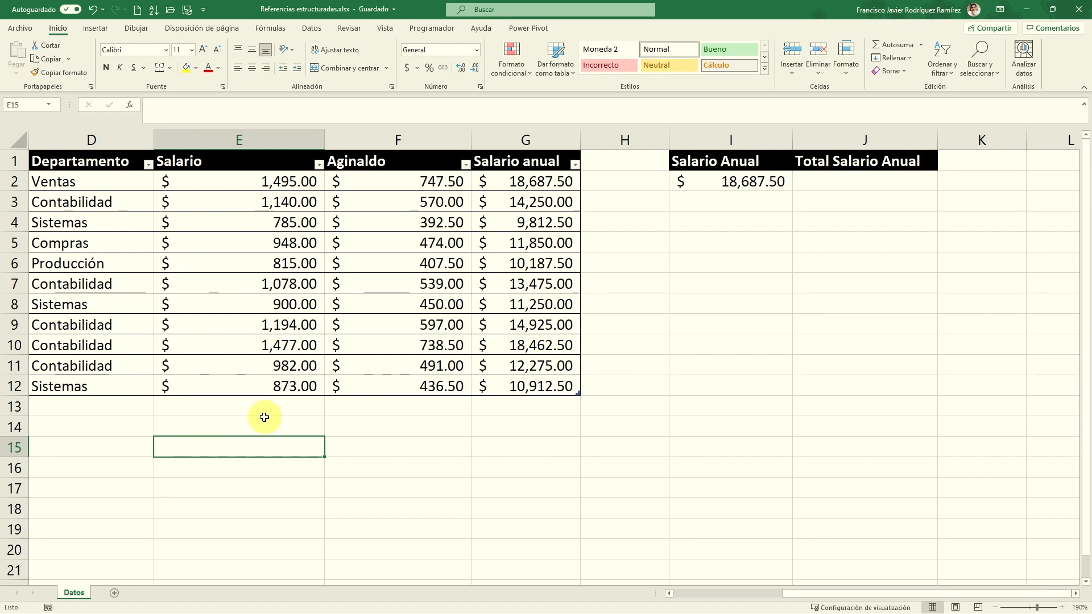
pyautogui.write('=suma')
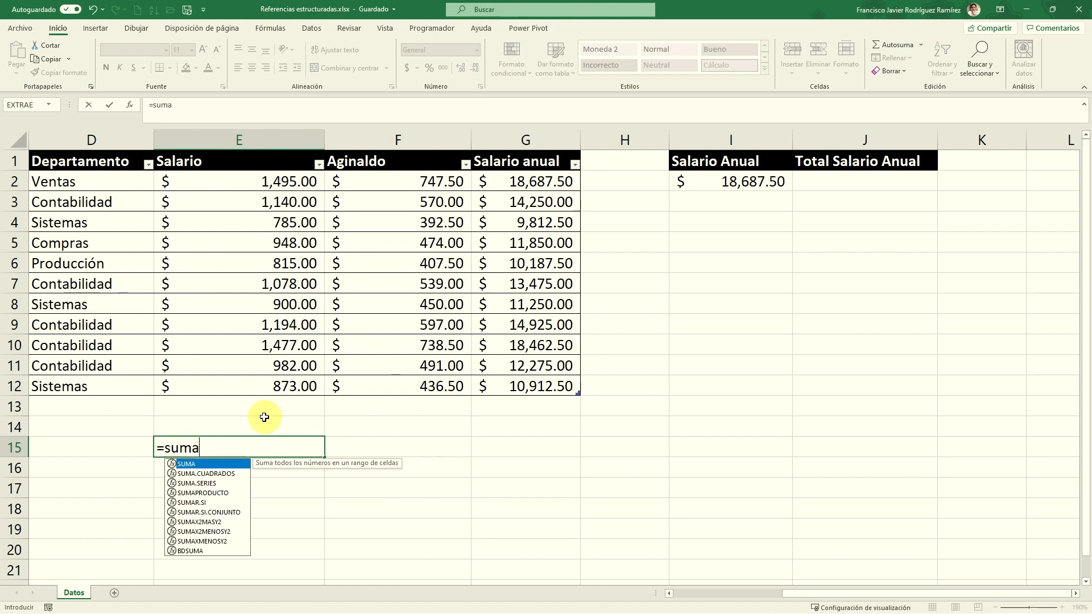
pyautogui.press('Tab')
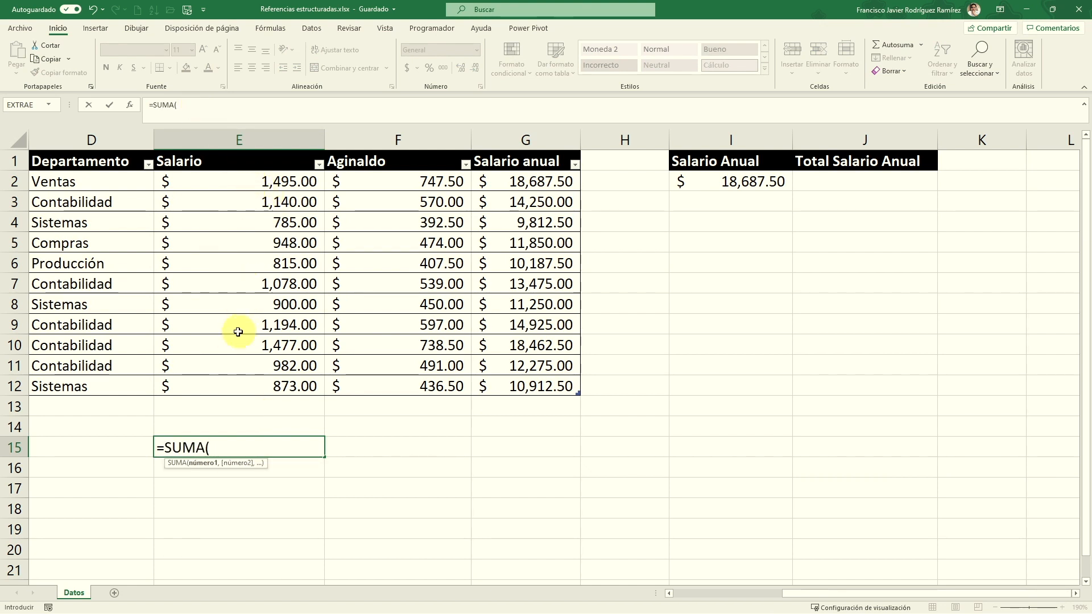
pyautogui.write('E2')
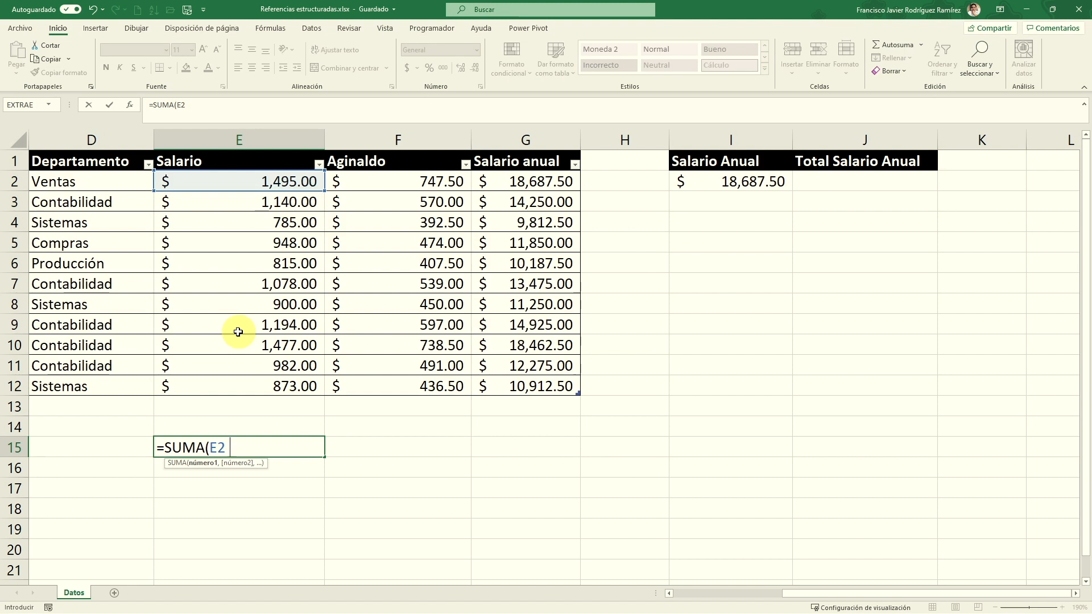
pyautogui.write(':E12')
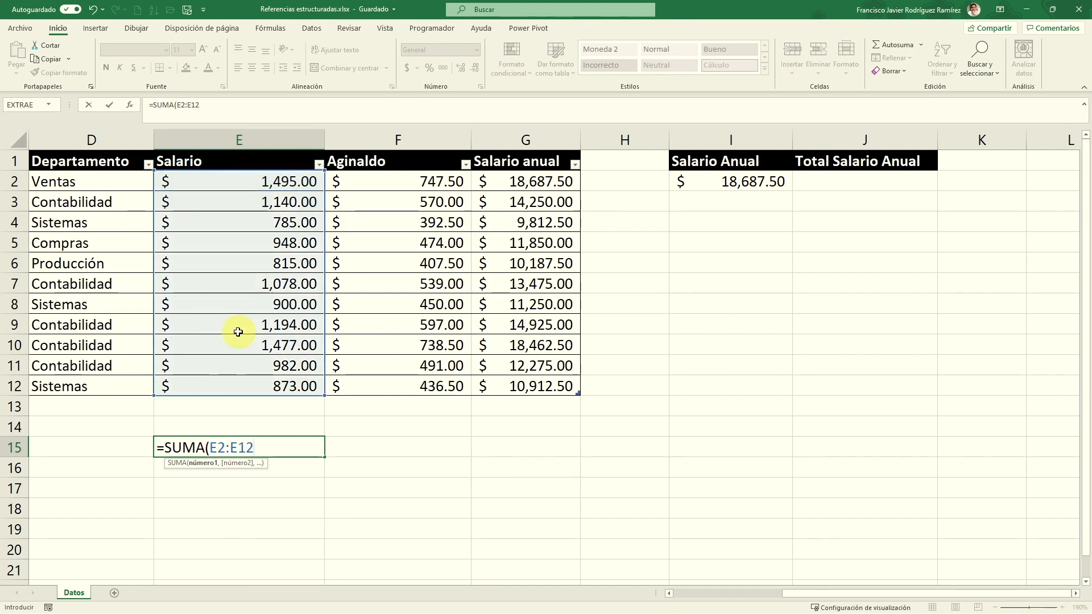
pyautogui.write(')')
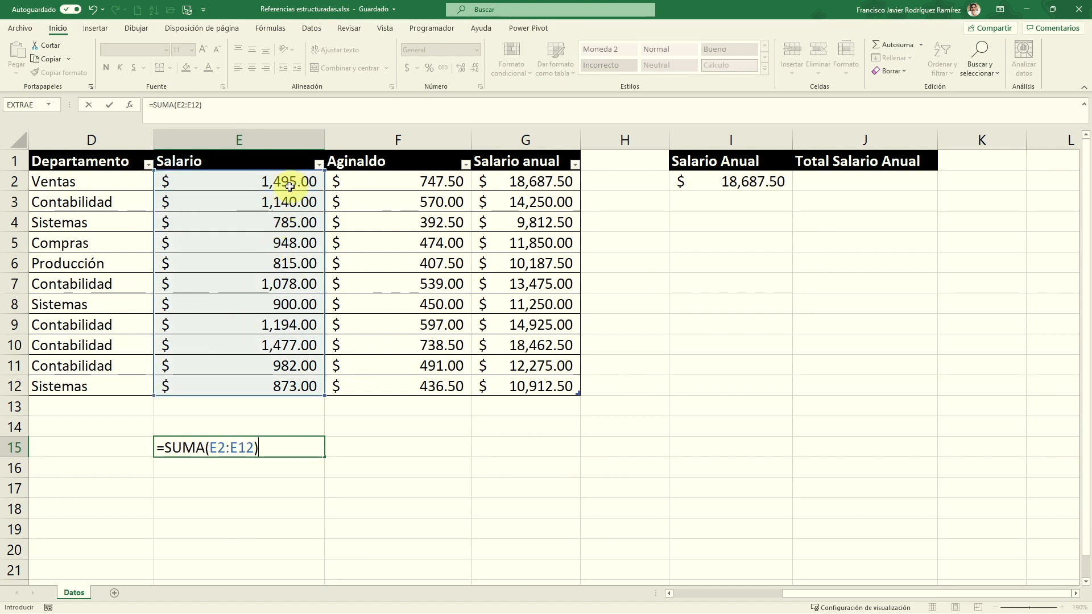
pyautogui.press('Return')
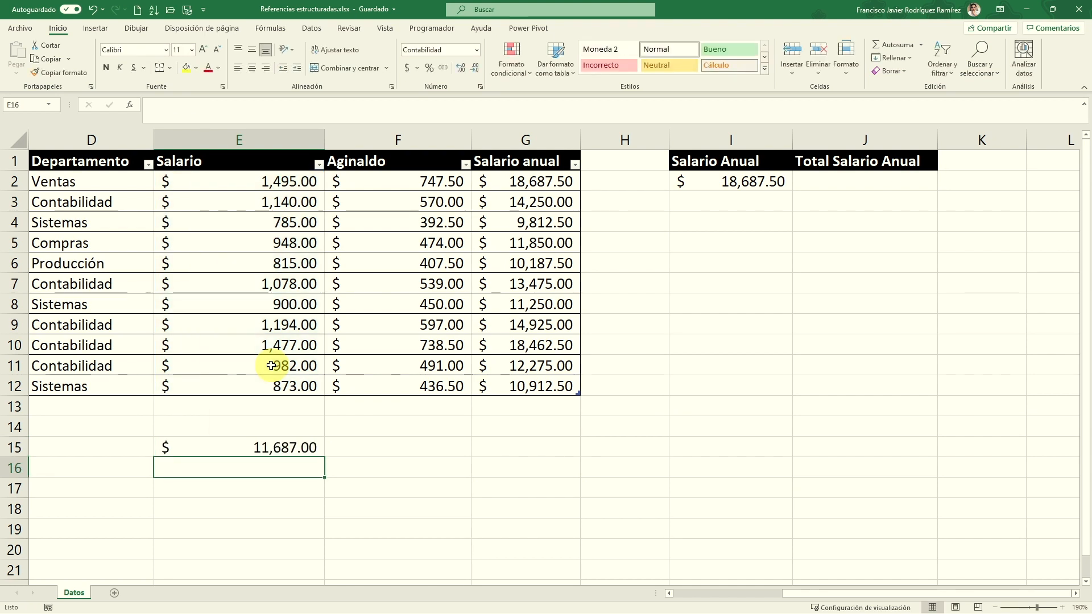
pyautogui.click(267, 449)
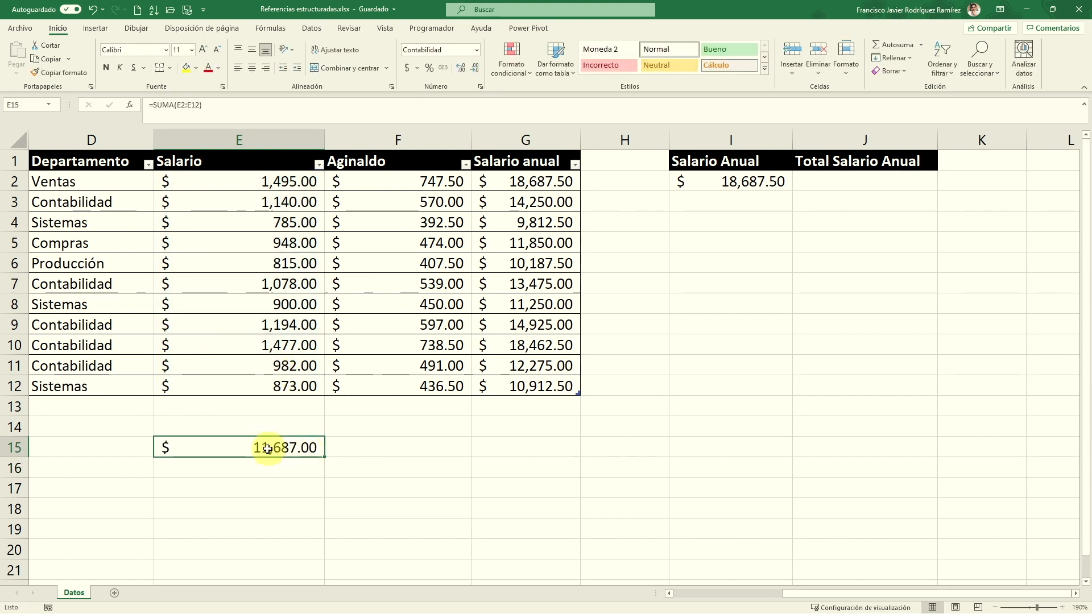
# Review the E2:E12 range in the E15 sum formula and clear that cell.
pyautogui.doubleClick(265, 450)
pyautogui.moveTo(209, 448); pyautogui.dragTo(254, 448)
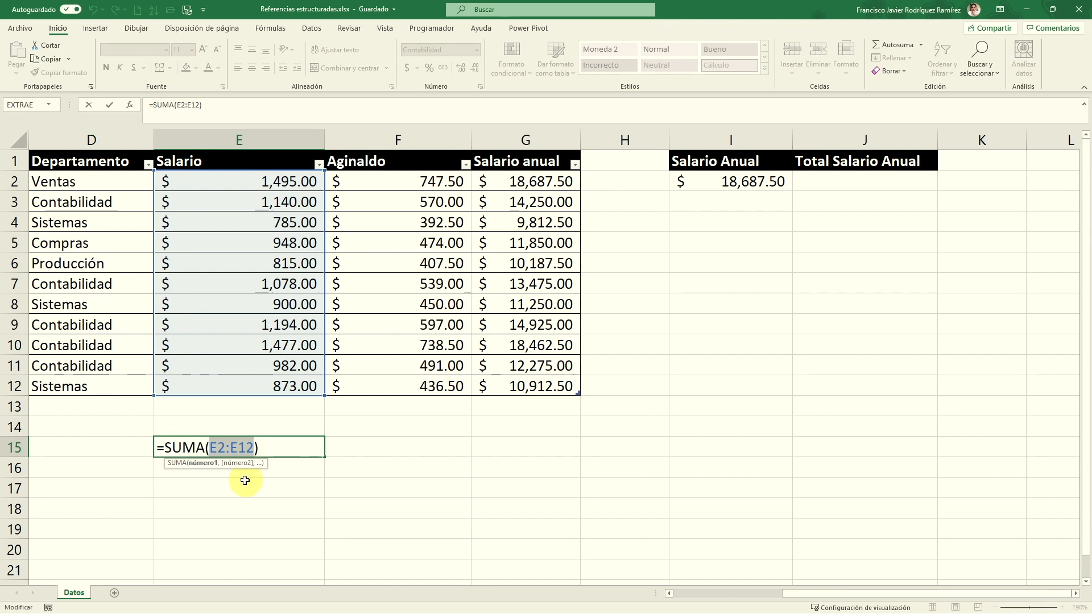
pyautogui.press('Escape')
pyautogui.press('BackSpace')
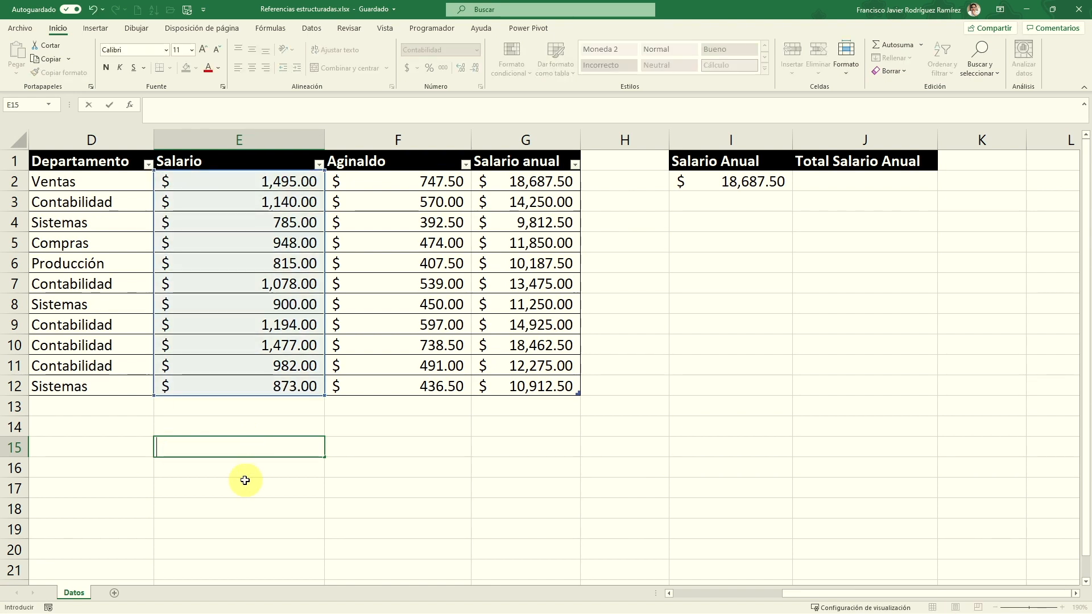
pyautogui.press('Return')
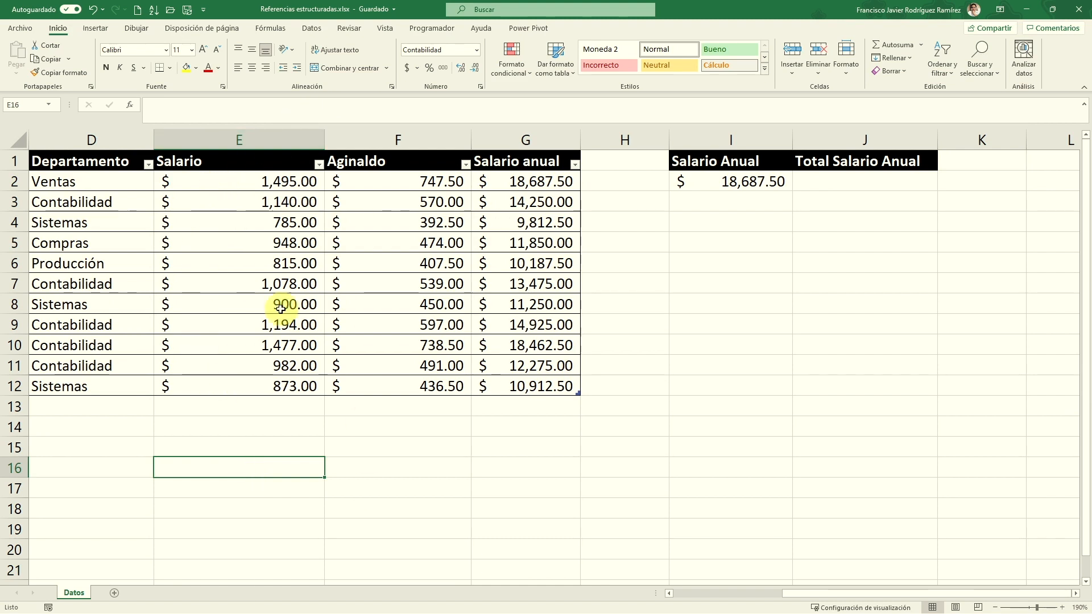
# Identify the Salario column's header and data, and begin the Total Salario Anual formula in J2 with =tblEmpleados[.
pyautogui.click(239, 161)
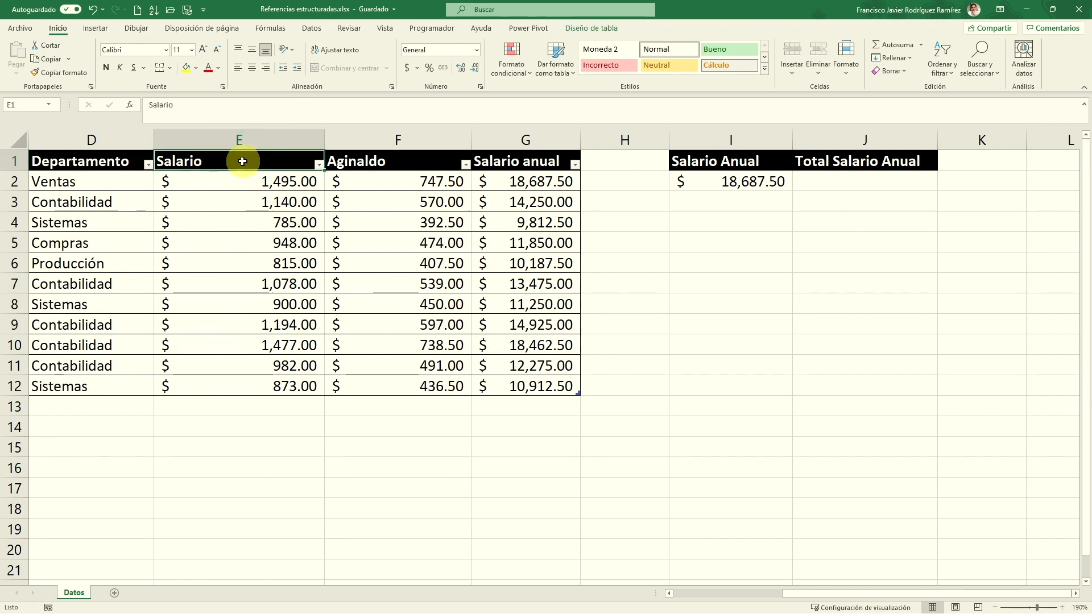
pyautogui.moveTo(238, 177); pyautogui.dragTo(236, 378)
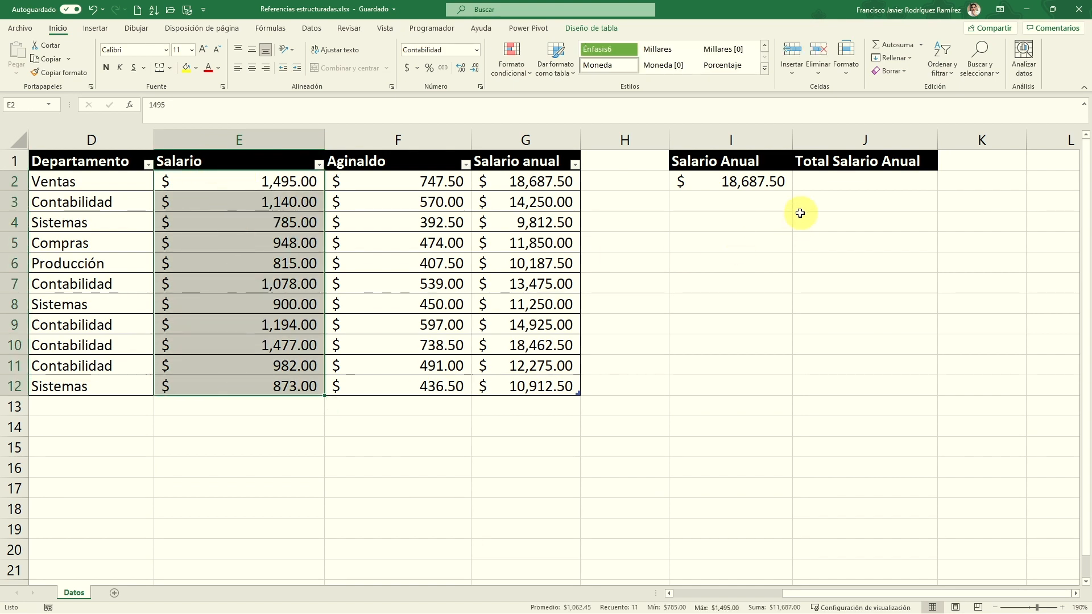
pyautogui.click(810, 184)
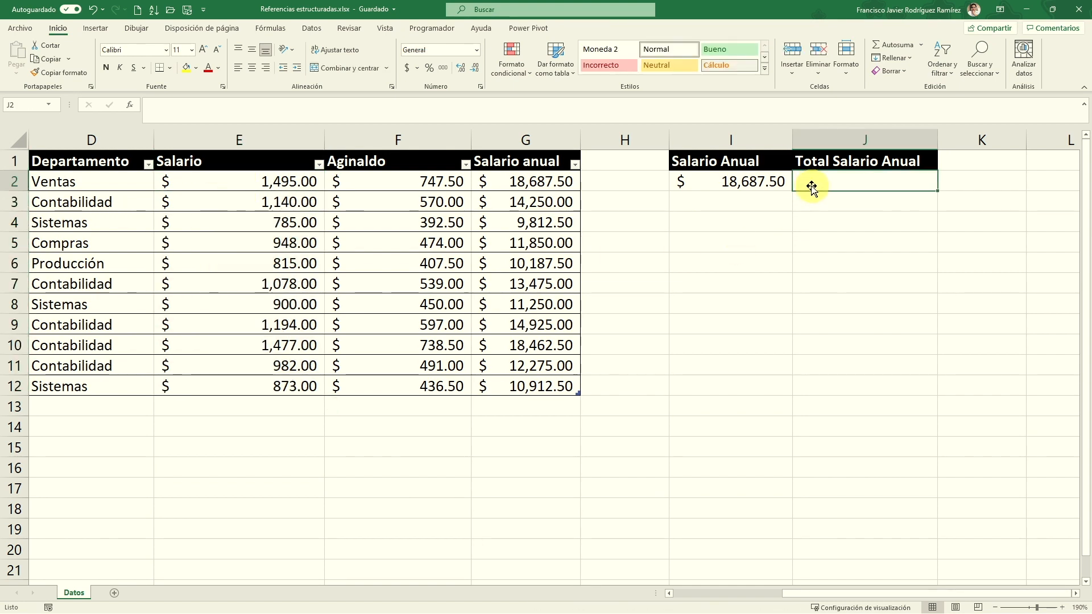
pyautogui.write('=')
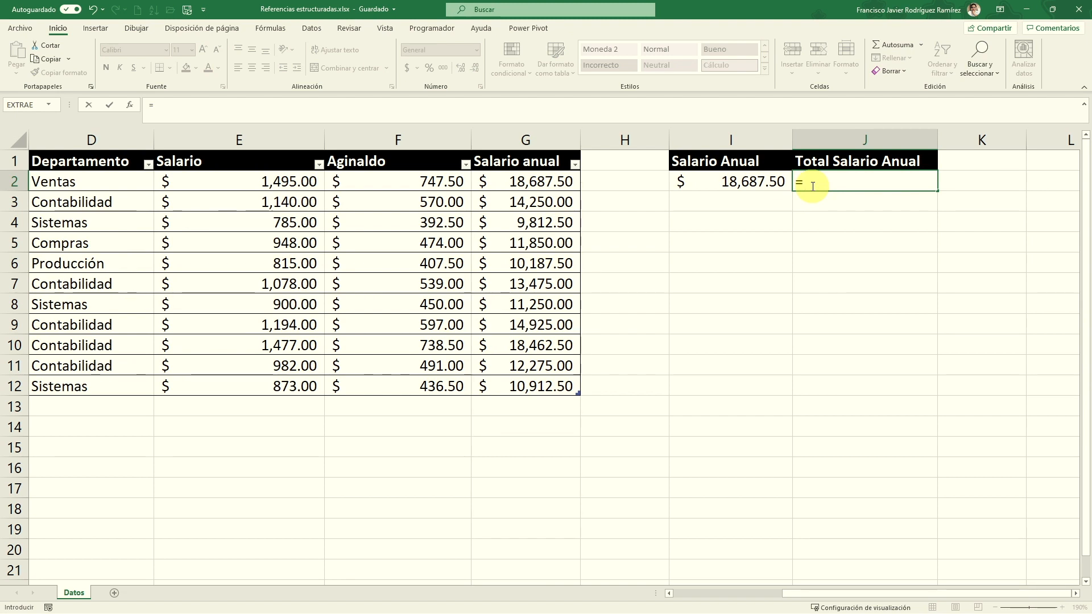
pyautogui.write('tbl')
pyautogui.press('Tab')
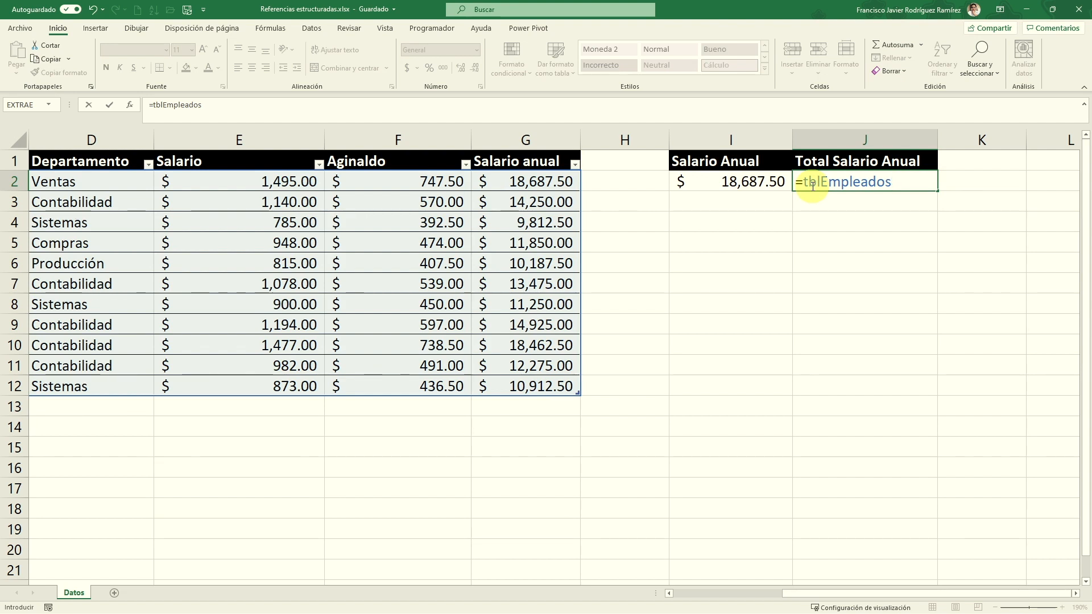
pyautogui.write('[')
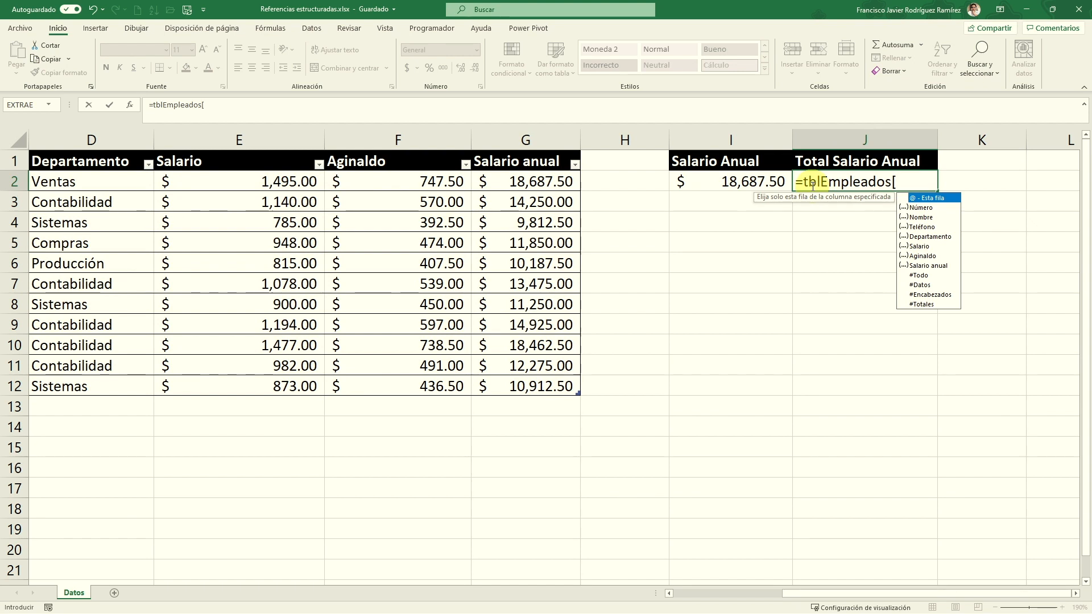
# Examine the column names and special item specifiers offered for the tblEmpleados reference, including #Datos, #Encabezados and #Totales.
pyautogui.press('Down')
pyautogui.press('Down')
pyautogui.press('Down')
pyautogui.press('Down')
pyautogui.press('Down')
pyautogui.press('Down')
pyautogui.press('Down')
pyautogui.press('Down')
pyautogui.press('Down')
pyautogui.press('Down')
pyautogui.press('Down')
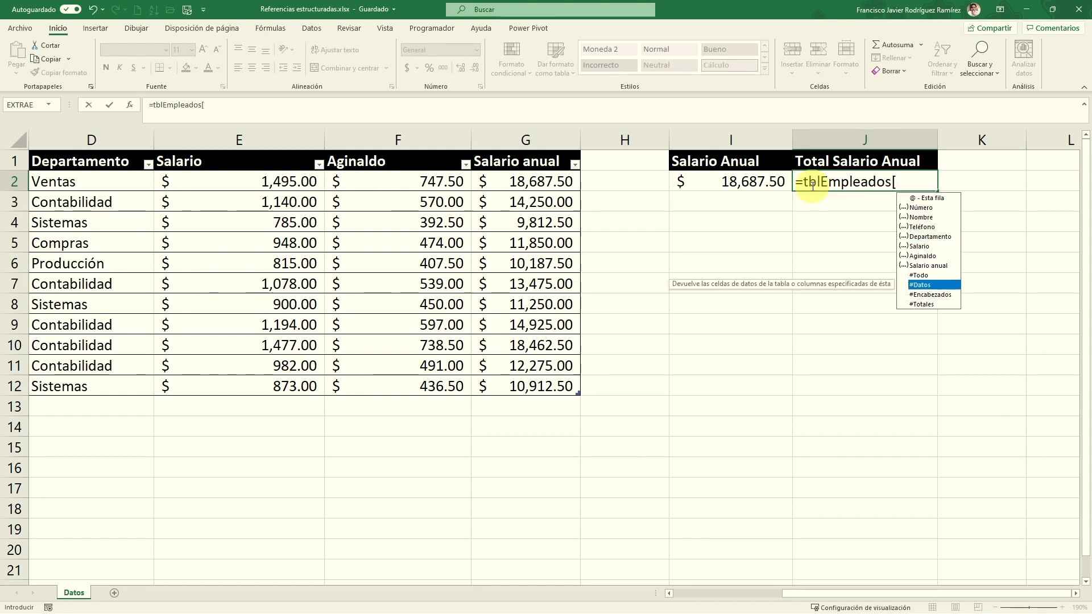
pyautogui.press('Up')
pyautogui.press('Up')
pyautogui.press('Up')
pyautogui.press('Up')
pyautogui.press('Up')
pyautogui.press('Up')
pyautogui.press('Up')
pyautogui.press('Up')
pyautogui.press('Up')
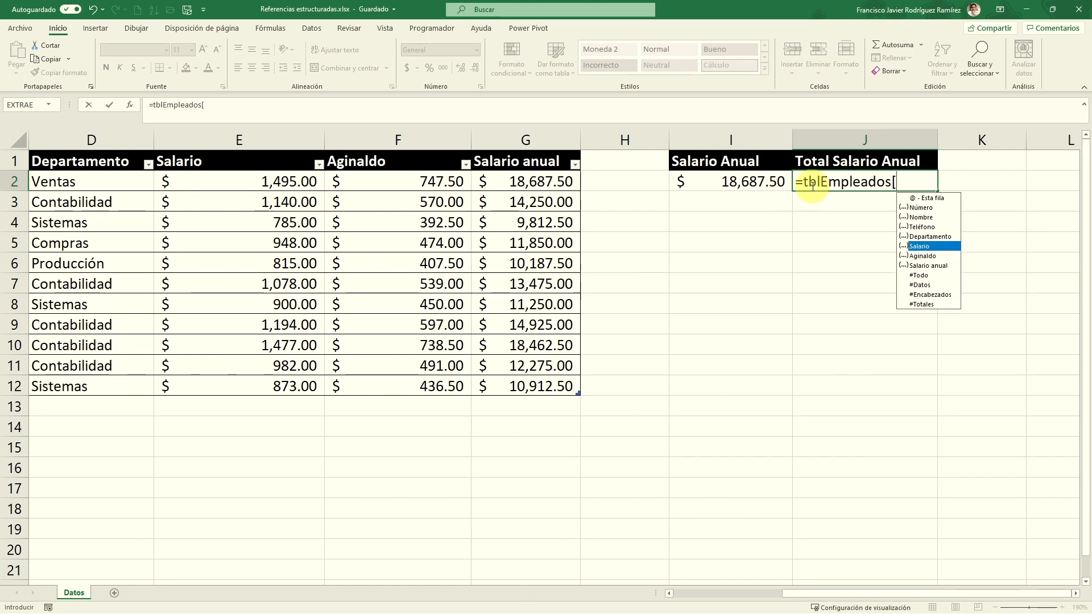
pyautogui.press('Up')
pyautogui.press('Up')
pyautogui.press('Down')
pyautogui.press('Down')
pyautogui.press('Down')
pyautogui.press('Down')
pyautogui.press('Down')
pyautogui.press('Down')
pyautogui.press('Down')
pyautogui.press('Down')
pyautogui.press('Down')
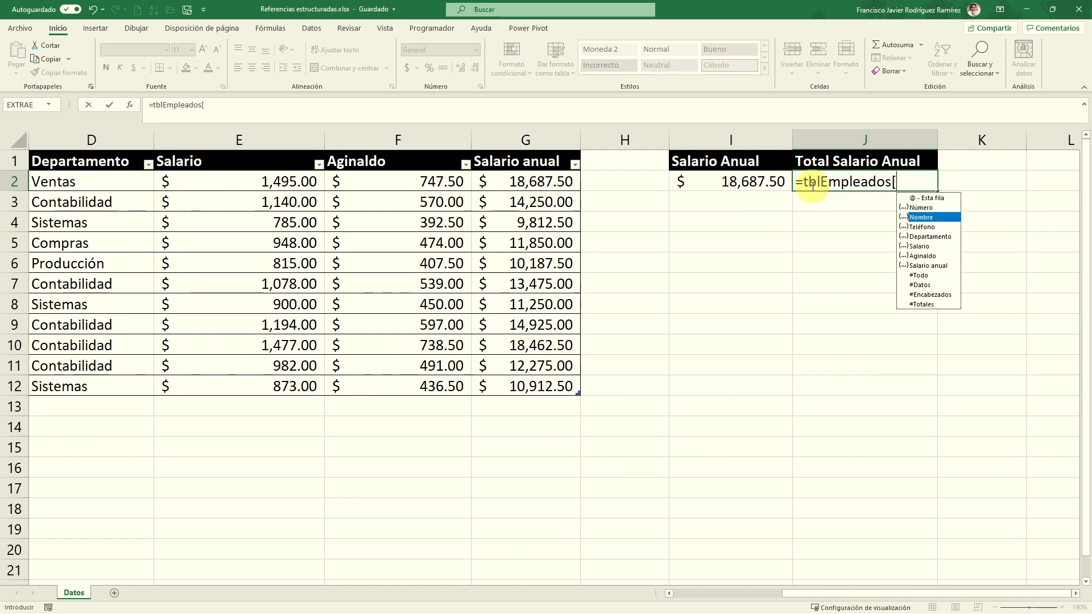
pyautogui.press('Up')
pyautogui.press('Down')
pyautogui.press('Down')
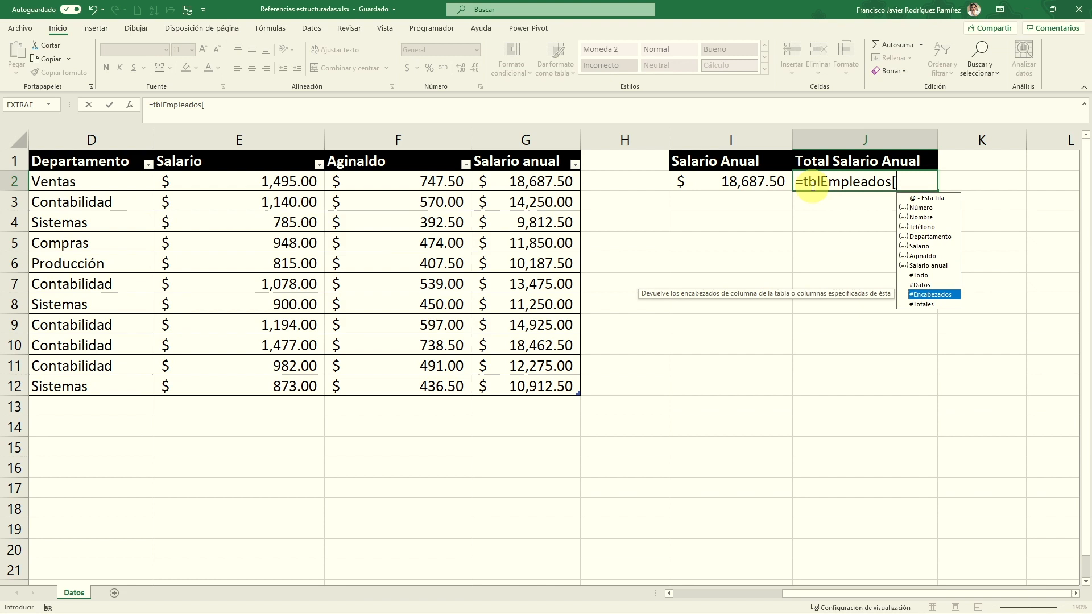
pyautogui.press('Down')
pyautogui.press('Up')
pyautogui.press('Up')
pyautogui.press('Up')
pyautogui.press('Up')
pyautogui.press('Up')
pyautogui.press('Down')
pyautogui.press('Up')
pyautogui.press('Up')
pyautogui.press('Up')
pyautogui.press('Up')
pyautogui.press('Up')
pyautogui.press('Up')
pyautogui.press('Down')
pyautogui.press('Down')
pyautogui.press('Down')
pyautogui.press('Down')
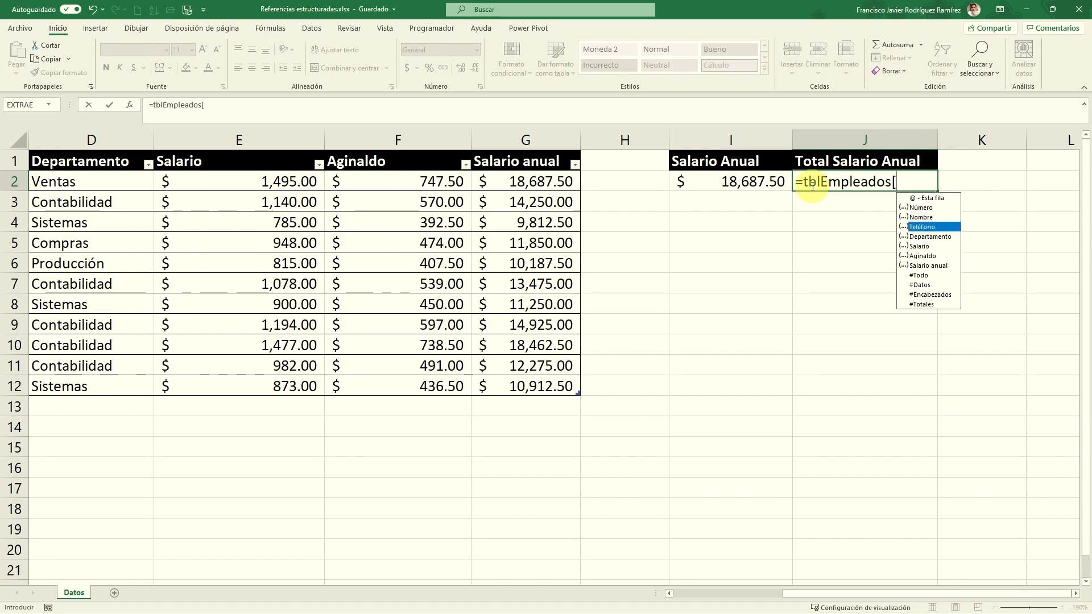
pyautogui.press('Down')
pyautogui.press('Down')
pyautogui.press('Up')
pyautogui.press('Up')
pyautogui.press('Up')
pyautogui.press('Up')
pyautogui.press('Up')
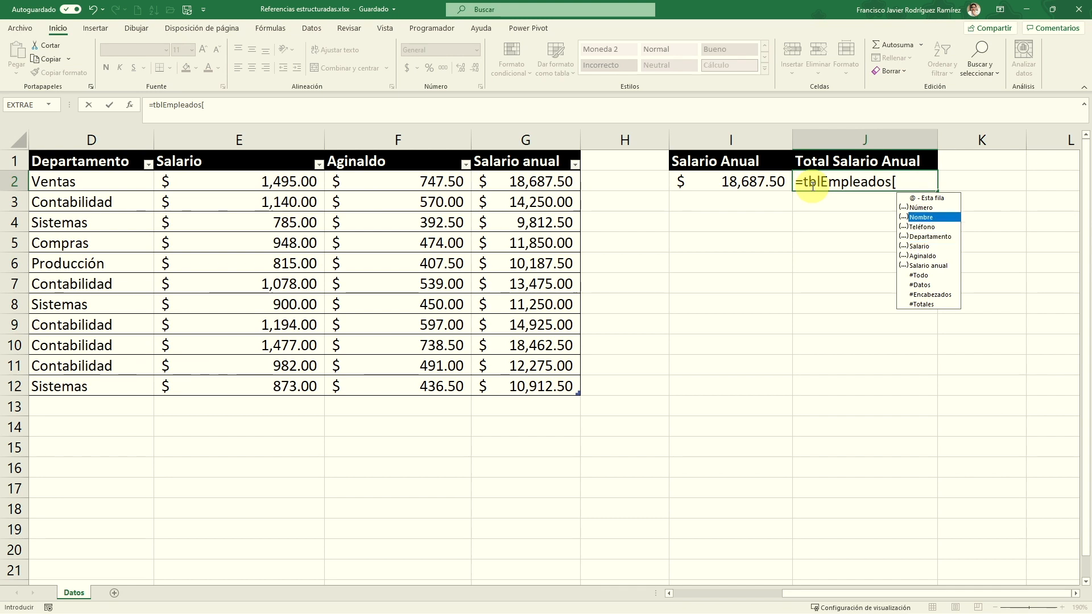
pyautogui.press('Up')
pyautogui.press('Down')
pyautogui.press('Down')
pyautogui.press('Down')
pyautogui.press('Down')
pyautogui.press('Down')
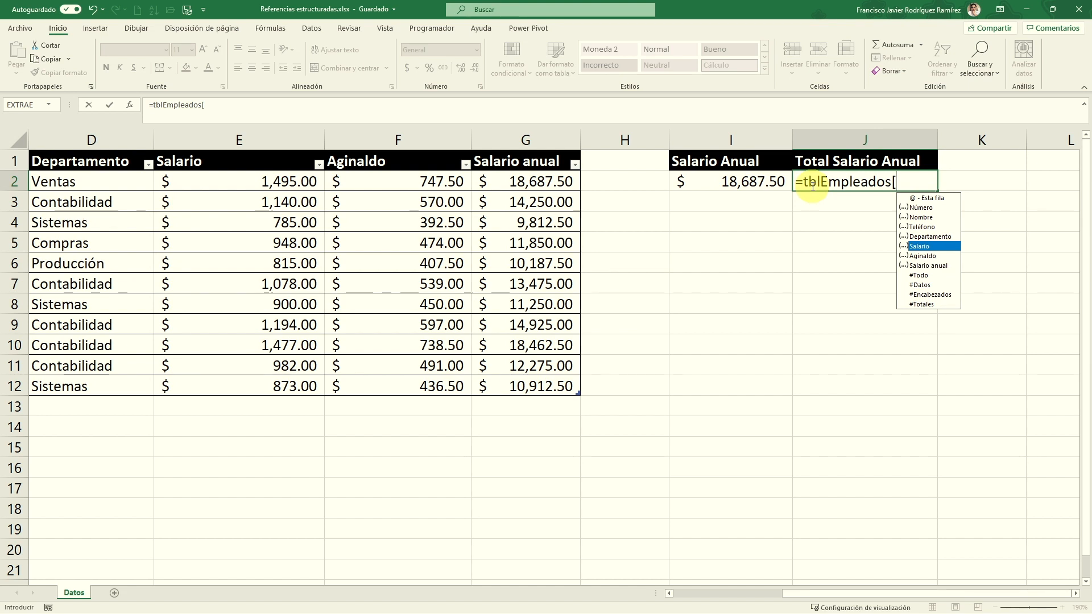
# Complete the J2 formula as =tblEmpleados[Salario], without any aggregate function.
pyautogui.press('Tab')
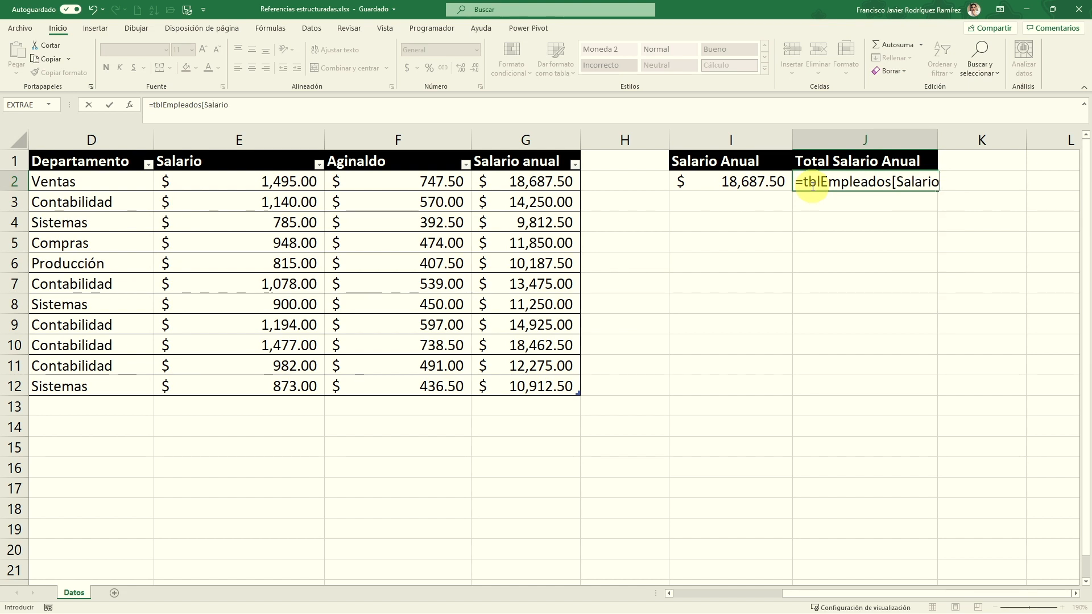
pyautogui.write(']')
pyautogui.press('Return')
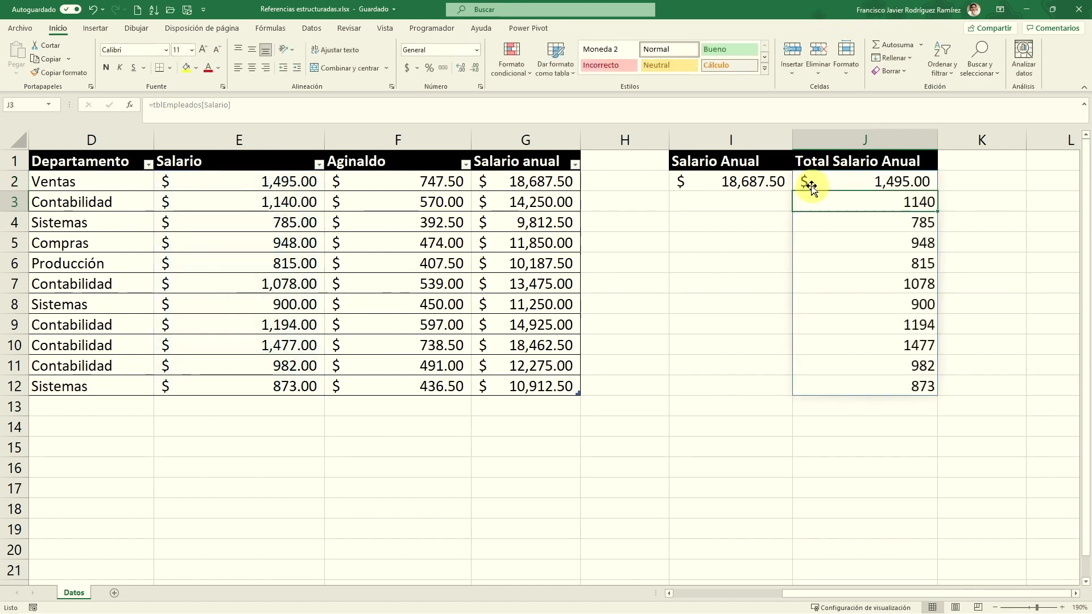
# Inspect the whole-column reference in J2 and the cells J3 to J12 it fills, and clear the J2 formula.
pyautogui.click(853, 181)
pyautogui.doubleClick(869, 183)
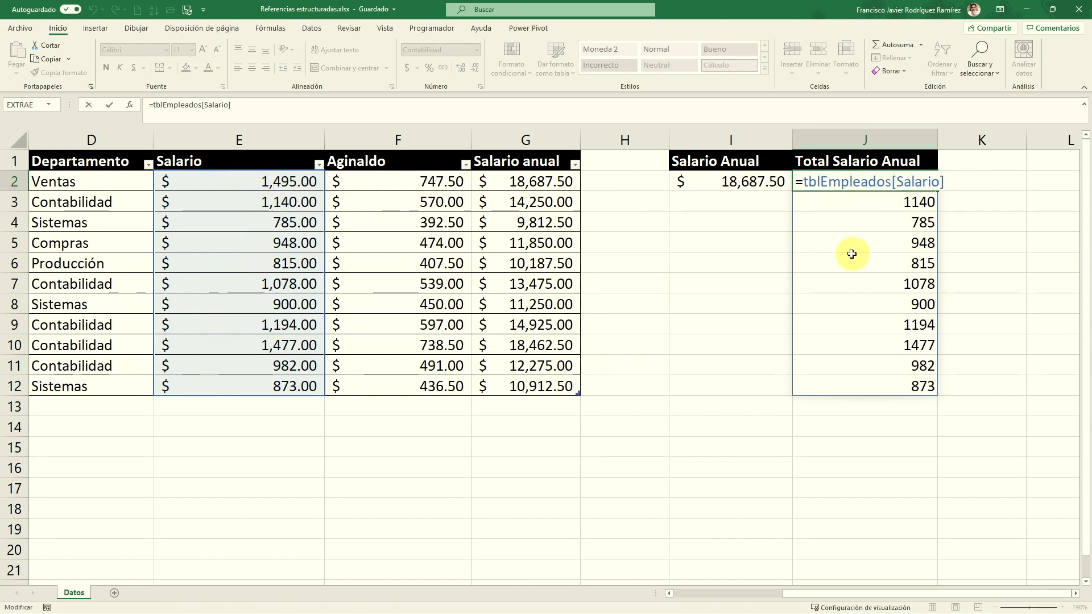
pyautogui.press('Return')
pyautogui.click(753, 262)
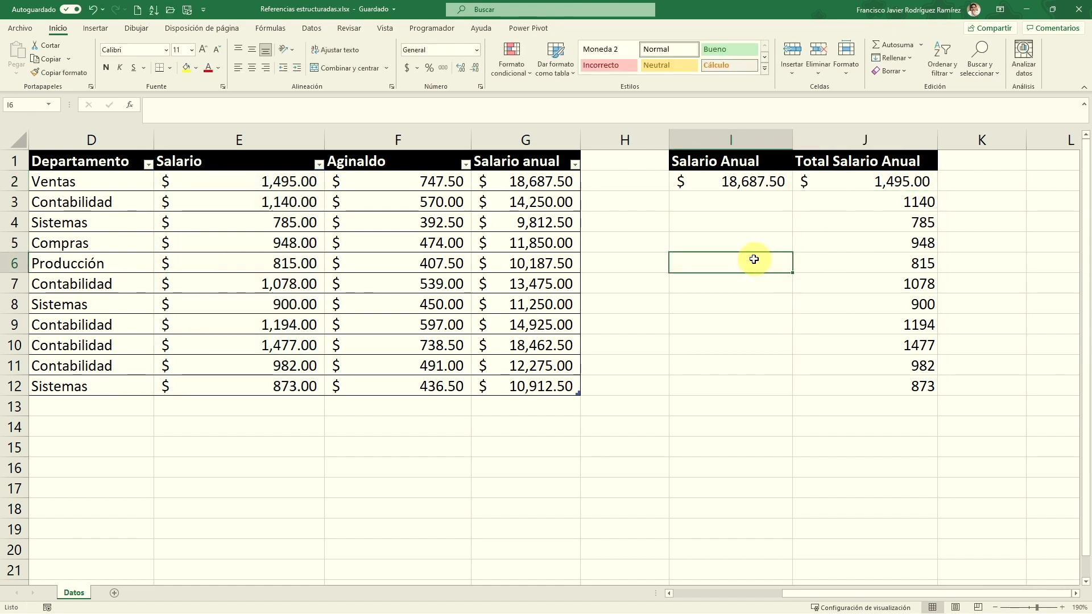
pyautogui.moveTo(905, 206); pyautogui.dragTo(895, 378)
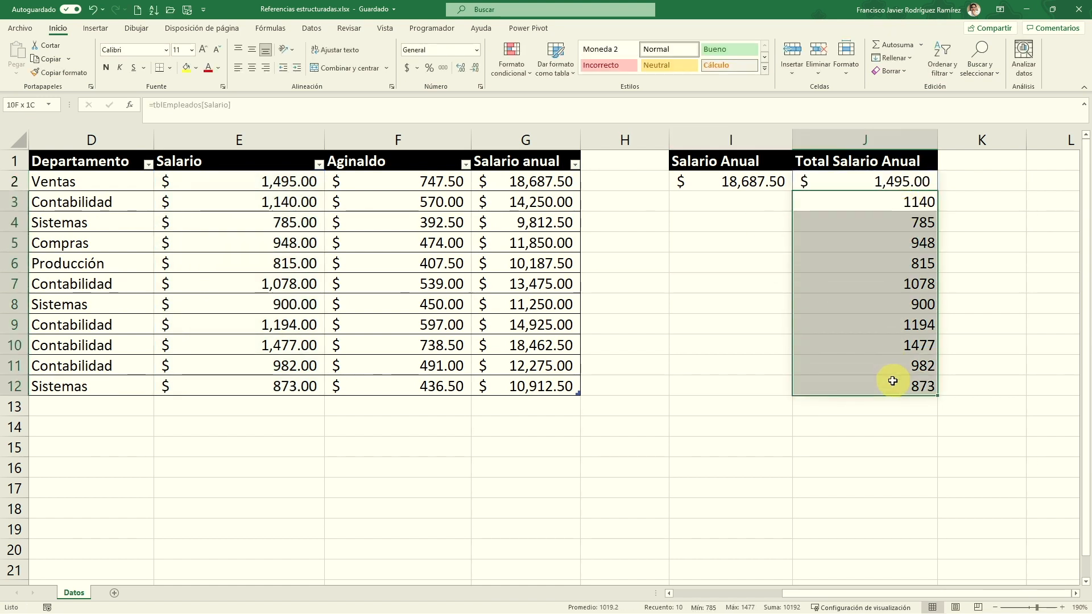
pyautogui.click(888, 185)
pyautogui.press('Delete')
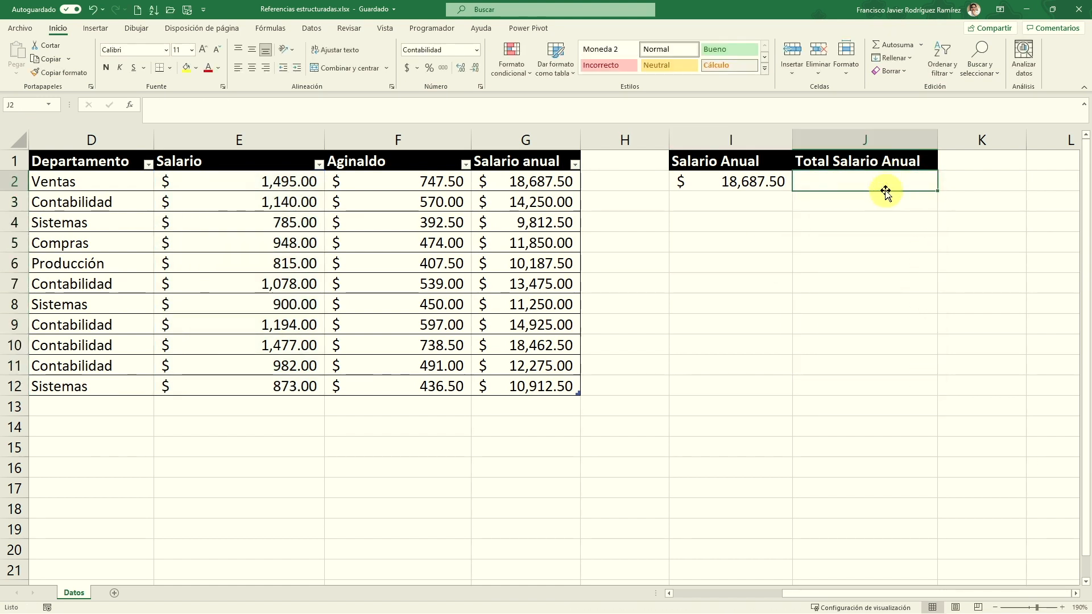
# Sum the table's Salario column in J2 with the structured reference formula =SUMA(tblEmpleados[Salario]).
pyautogui.write('=')
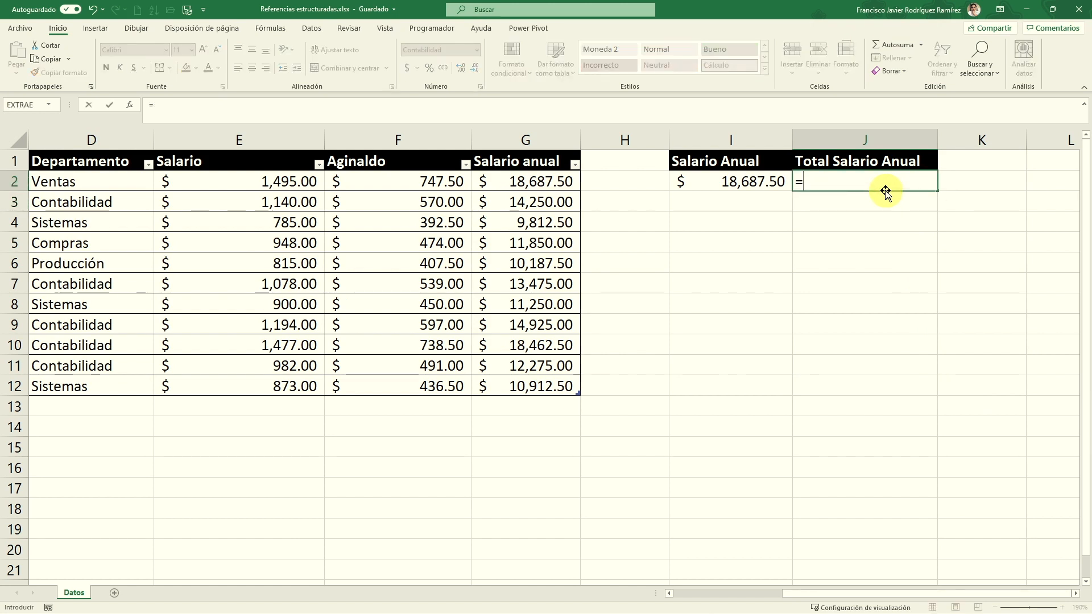
pyautogui.write('sum')
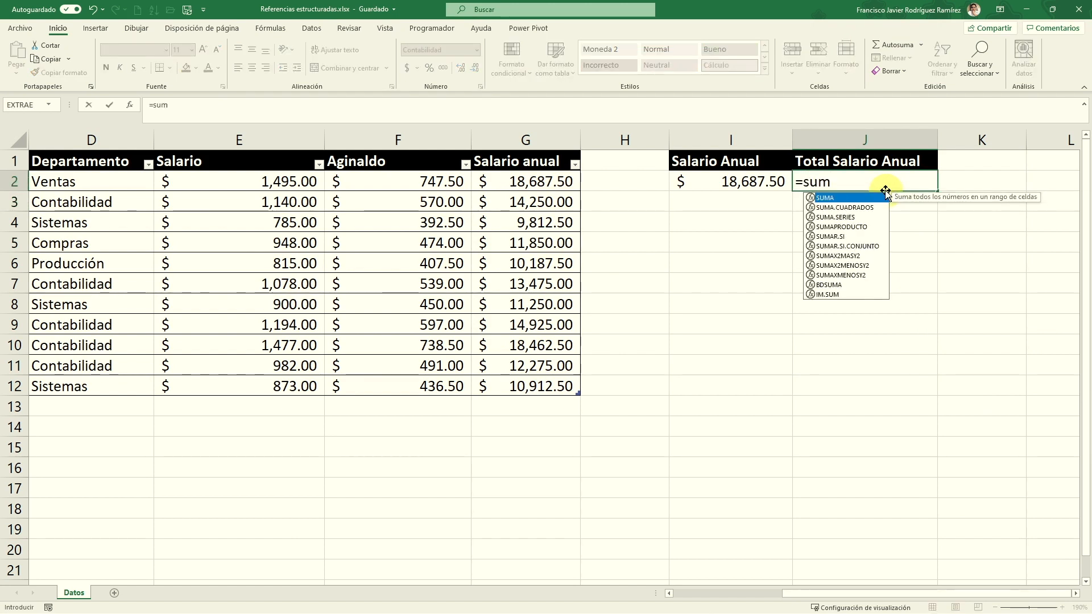
pyautogui.press('Tab')
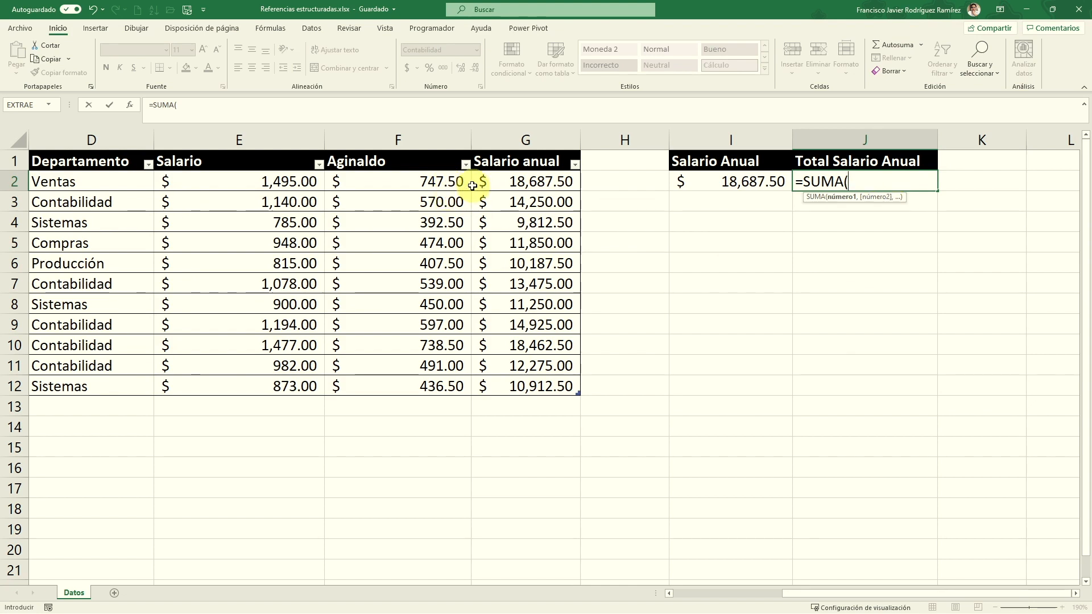
pyautogui.click(259, 152)
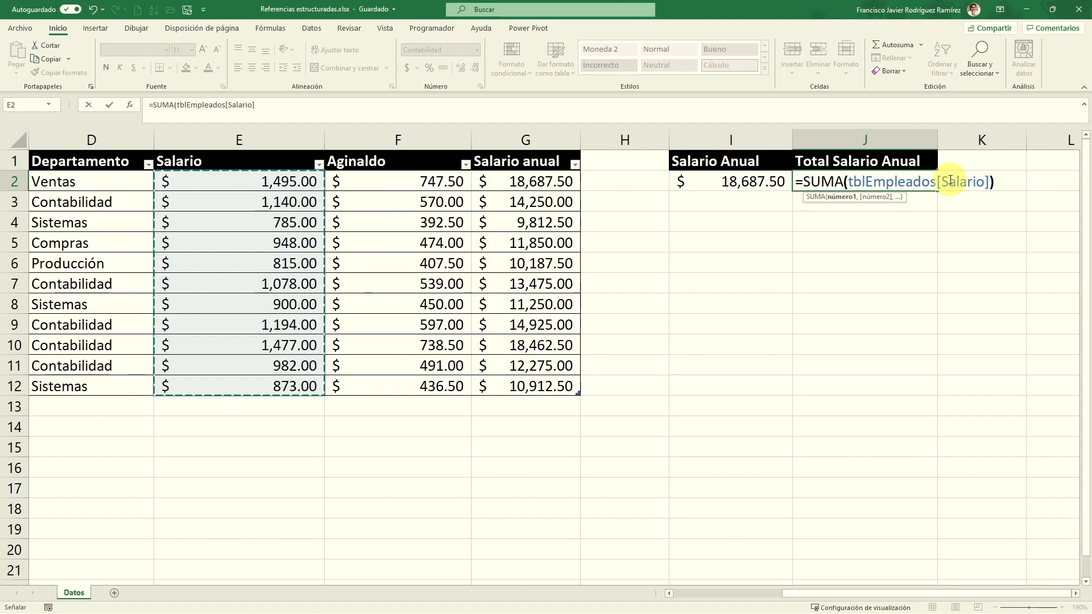
pyautogui.write(')')
pyautogui.press('Return')
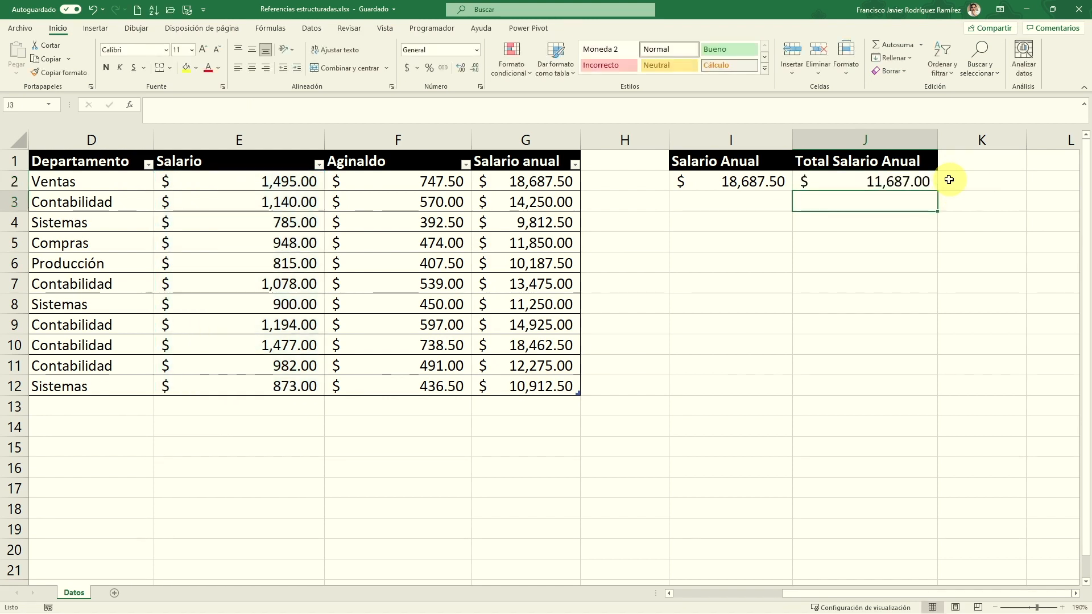
# Multiply the Salario sum in J2 by 12, making the formula =SUMA(tblEmpleados[Salario])*12.
pyautogui.click(868, 183)
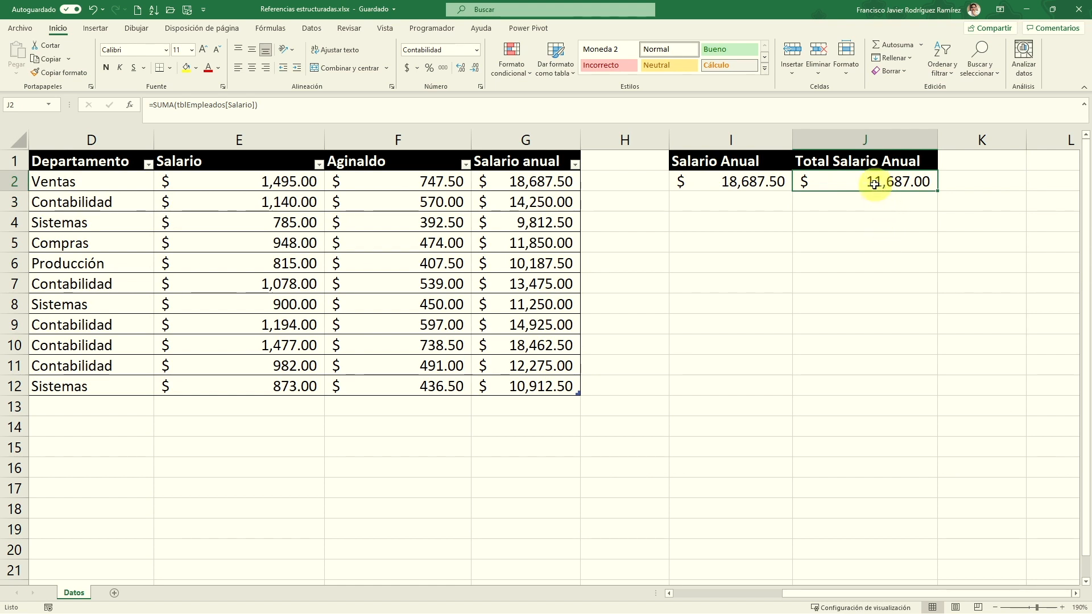
pyautogui.doubleClick(894, 179)
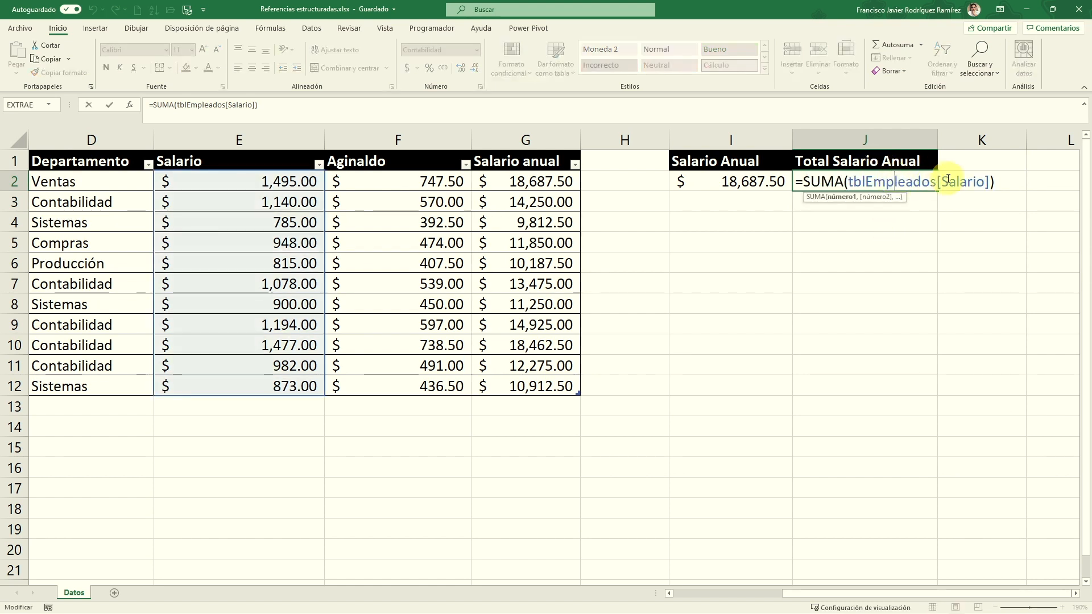
pyautogui.click(1001, 179)
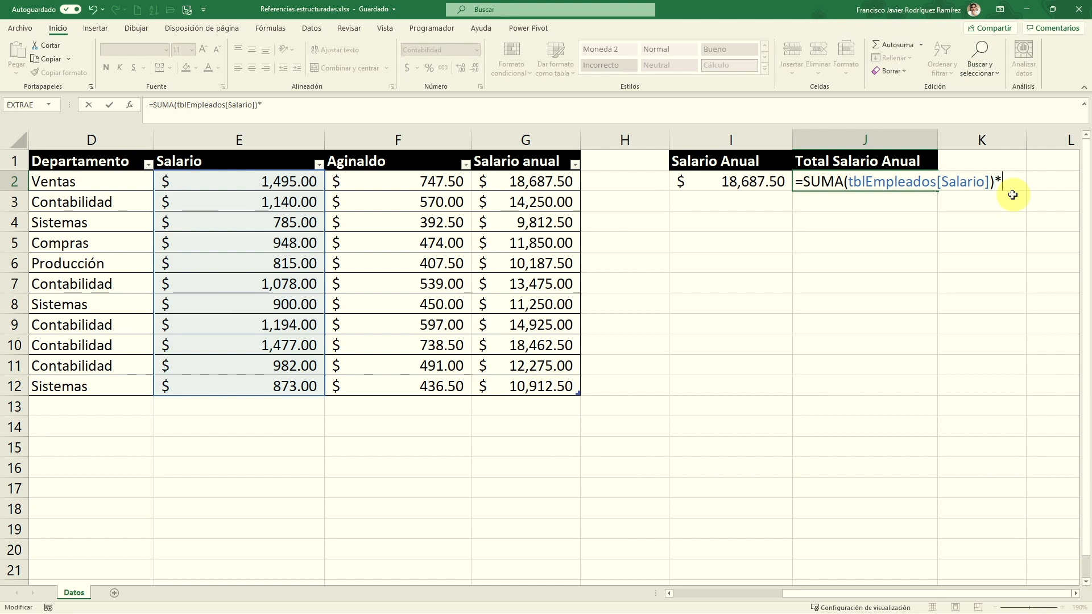
pyautogui.write('*12')
pyautogui.press('Return')
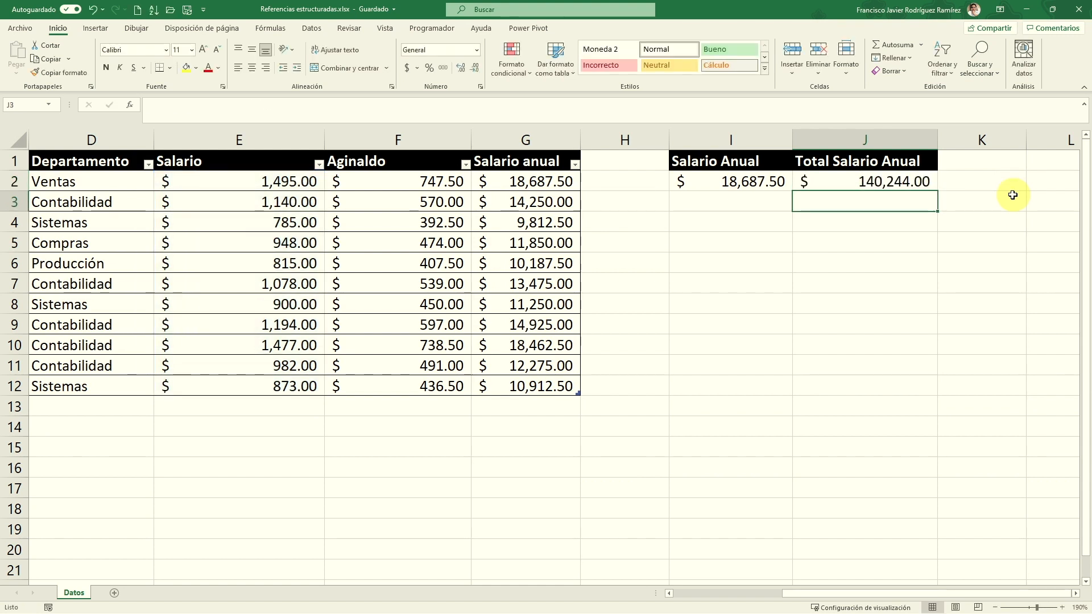
# Review the J2 formula, highlighting the tblEmpleados table name and the [Salario] column specifier inside SUMA.
pyautogui.click(846, 179)
pyautogui.click(876, 219)
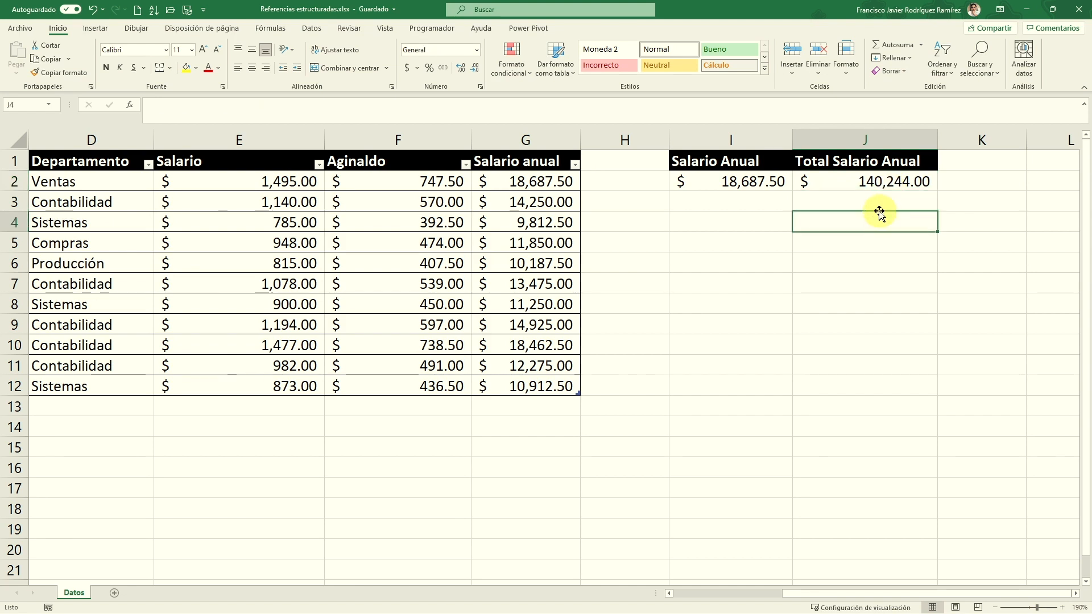
pyautogui.doubleClick(863, 181)
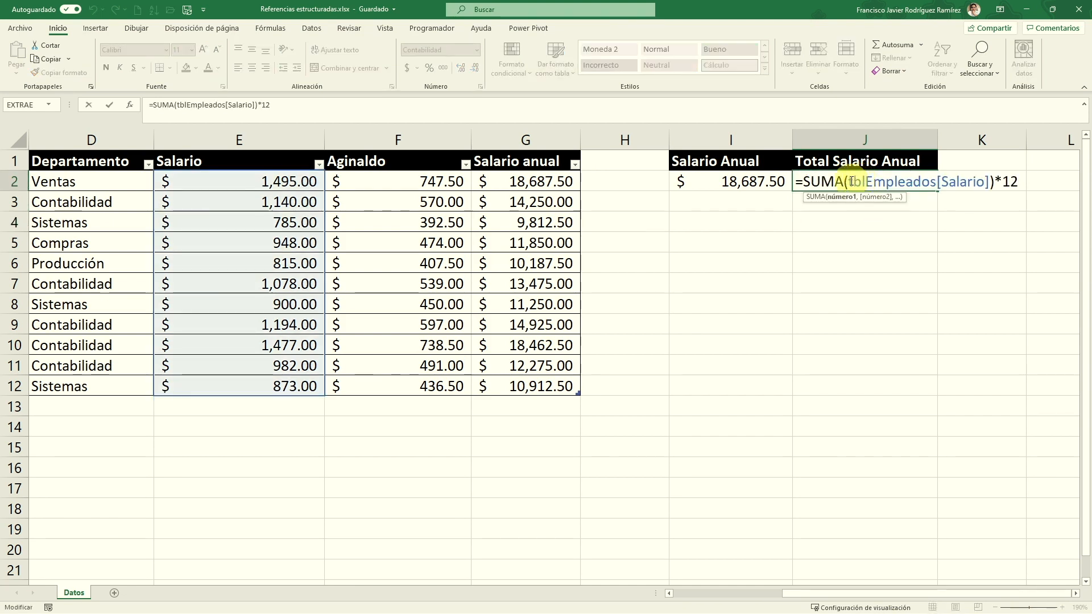
pyautogui.moveTo(849, 182); pyautogui.dragTo(902, 183)
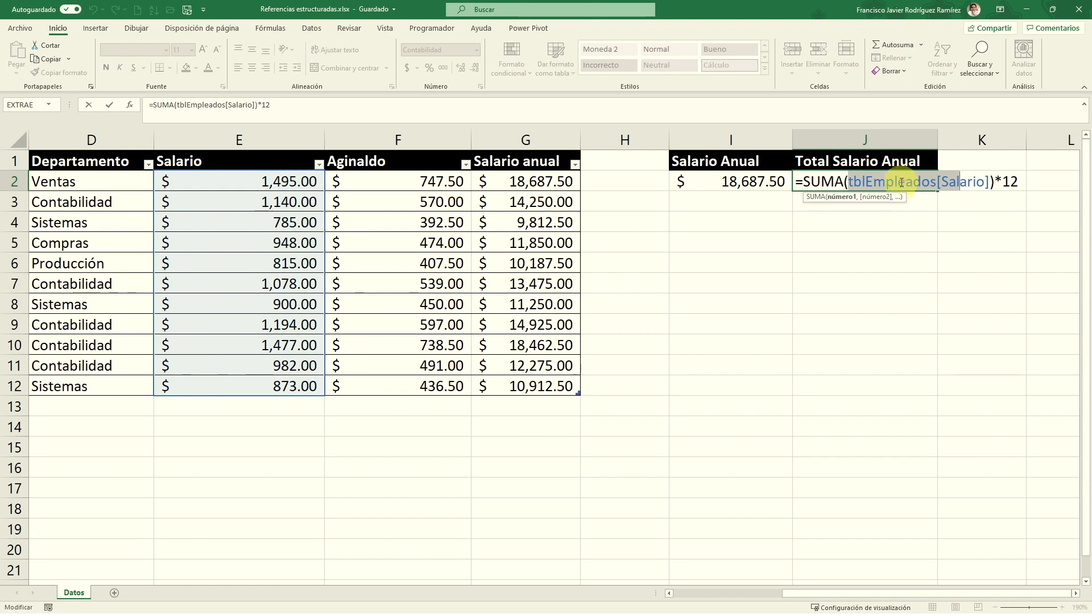
pyautogui.click(949, 182)
pyautogui.moveTo(958, 182); pyautogui.dragTo(986, 182)
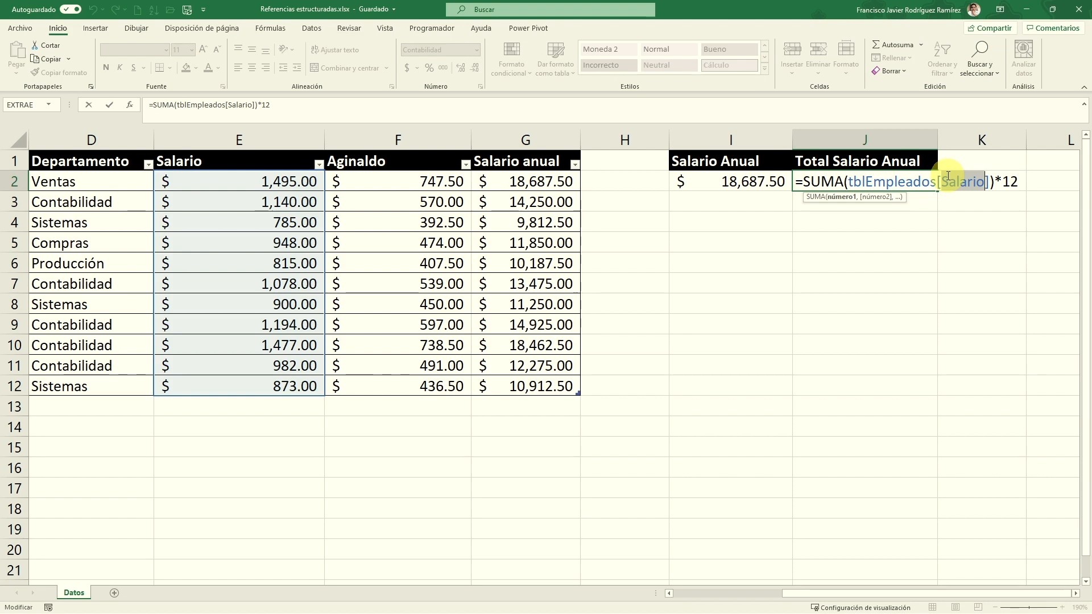
pyautogui.press('Return')
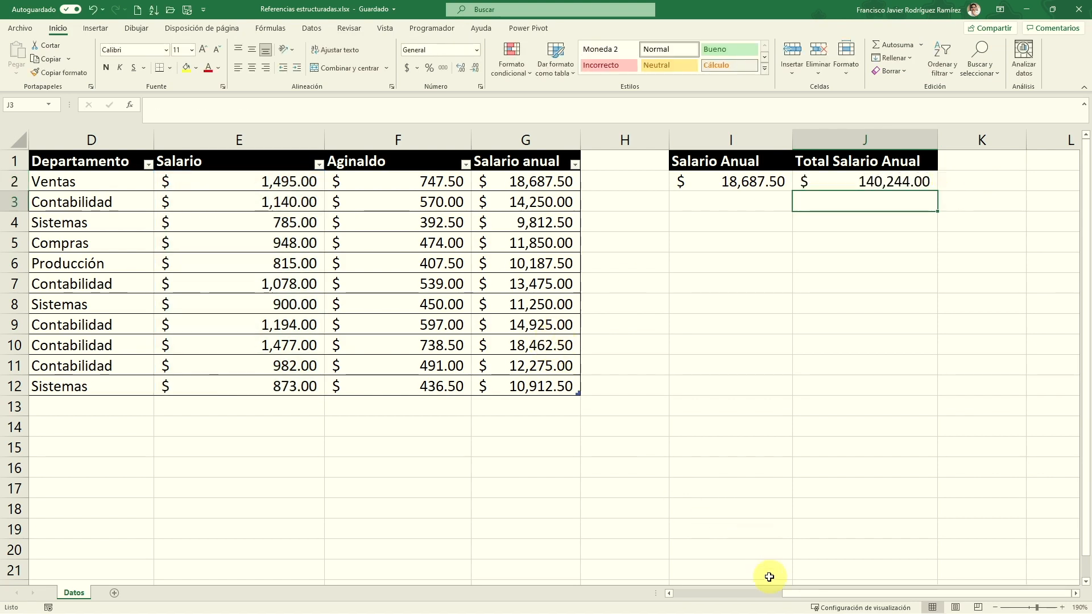
# Start a formula in A14 that references the tblEmpleados table and open its bracket for a specifier.
pyautogui.moveTo(762, 595); pyautogui.dragTo(673, 594)
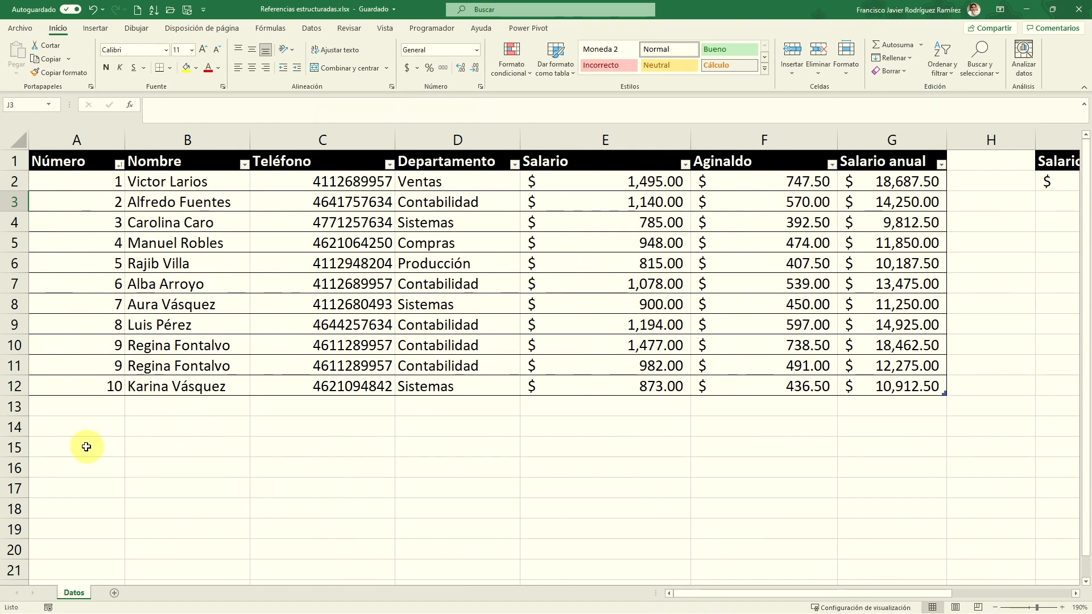
pyautogui.click(85, 427)
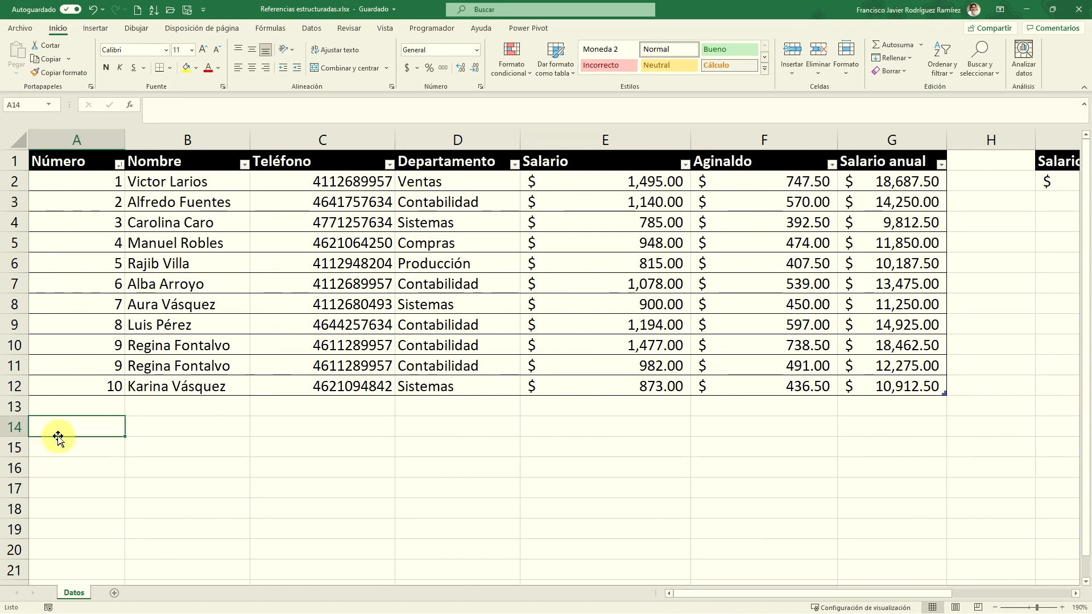
pyautogui.write('?')
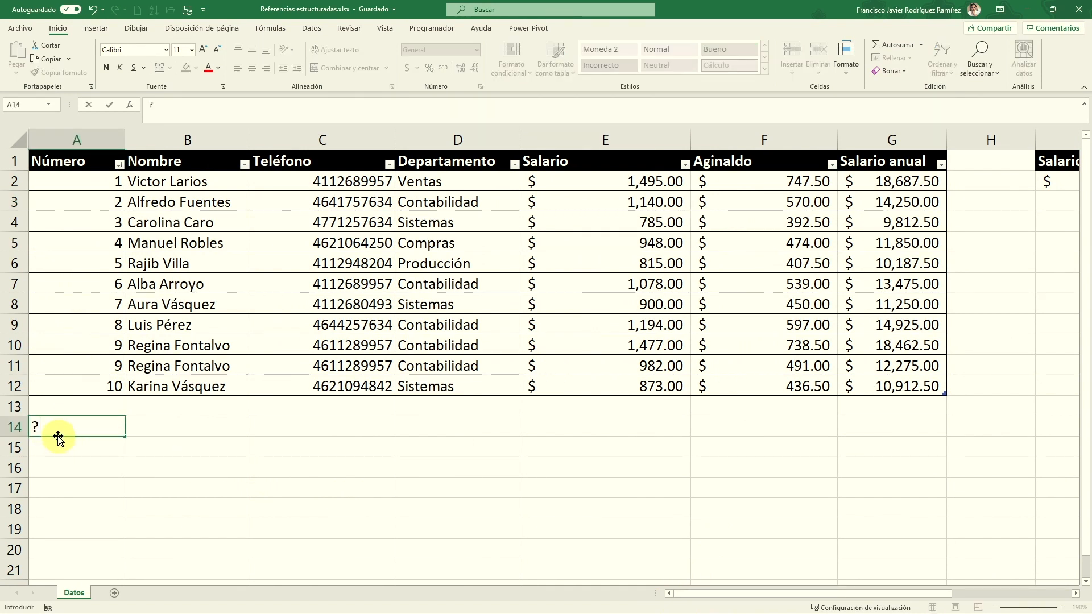
pyautogui.write('=tb')
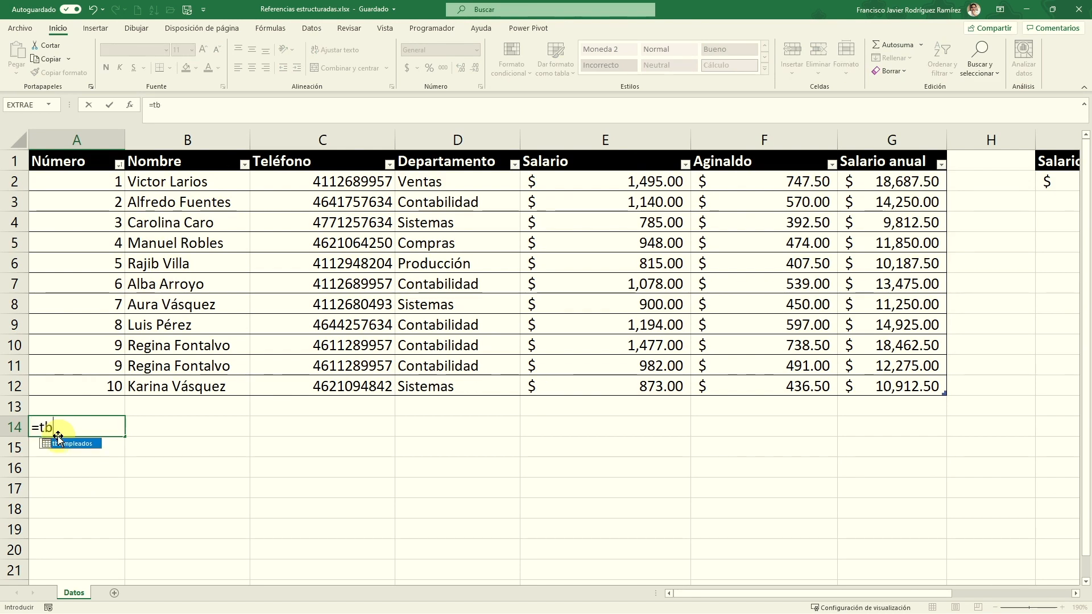
pyautogui.write('l')
pyautogui.press('Tab')
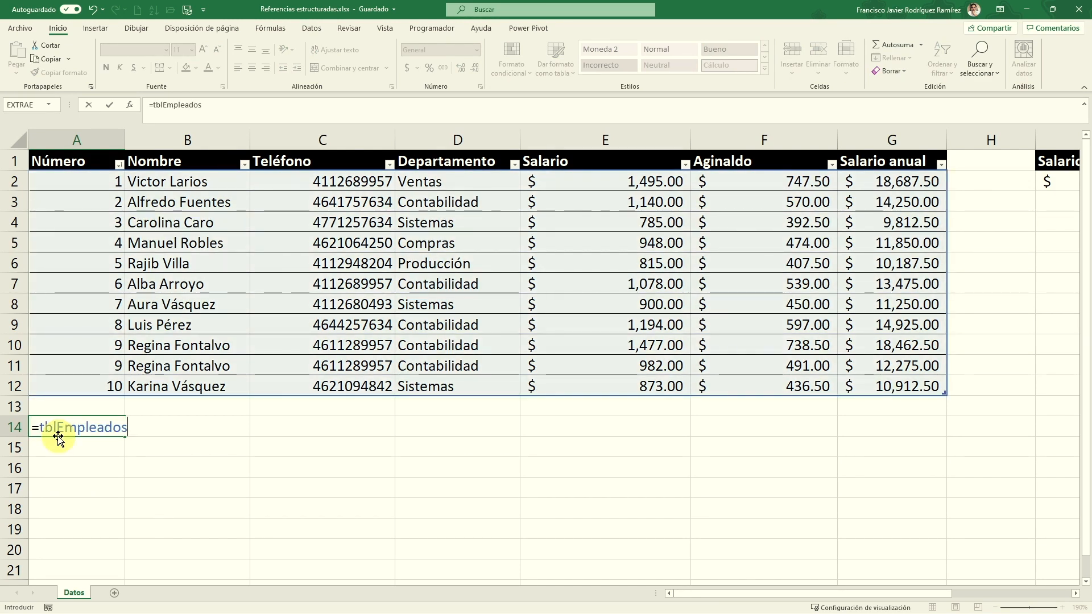
pyautogui.write('[')
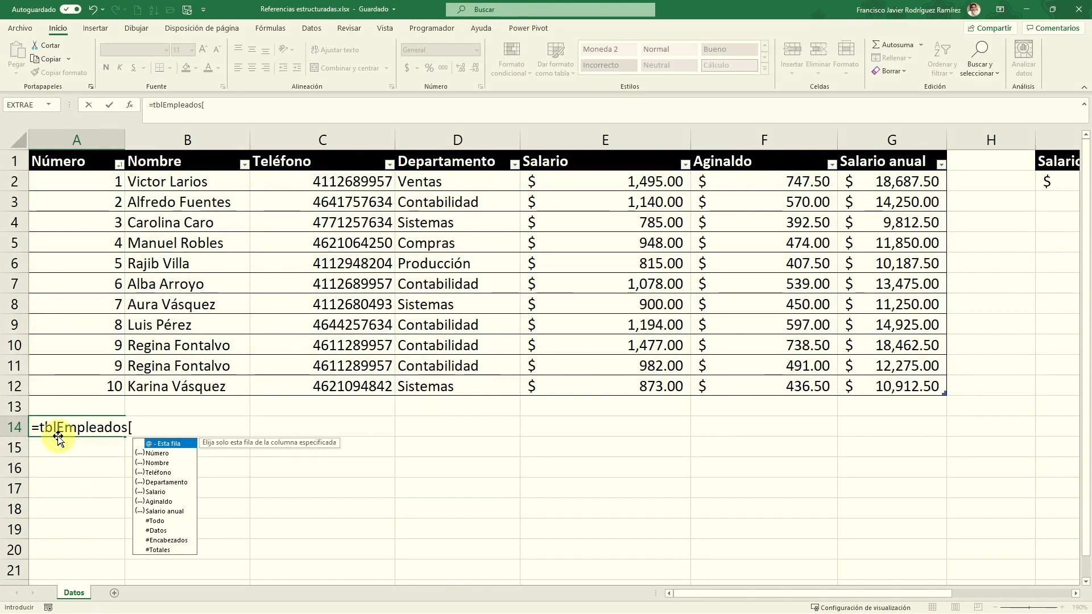
# Complete the A14 formula with the #Todo specifier as =tblEmpleados[#Todo].
pyautogui.press('Down')
pyautogui.press('Down')
pyautogui.press('Down')
pyautogui.press('Down')
pyautogui.press('Down')
pyautogui.press('Down')
pyautogui.press('Down')
pyautogui.press('Down')
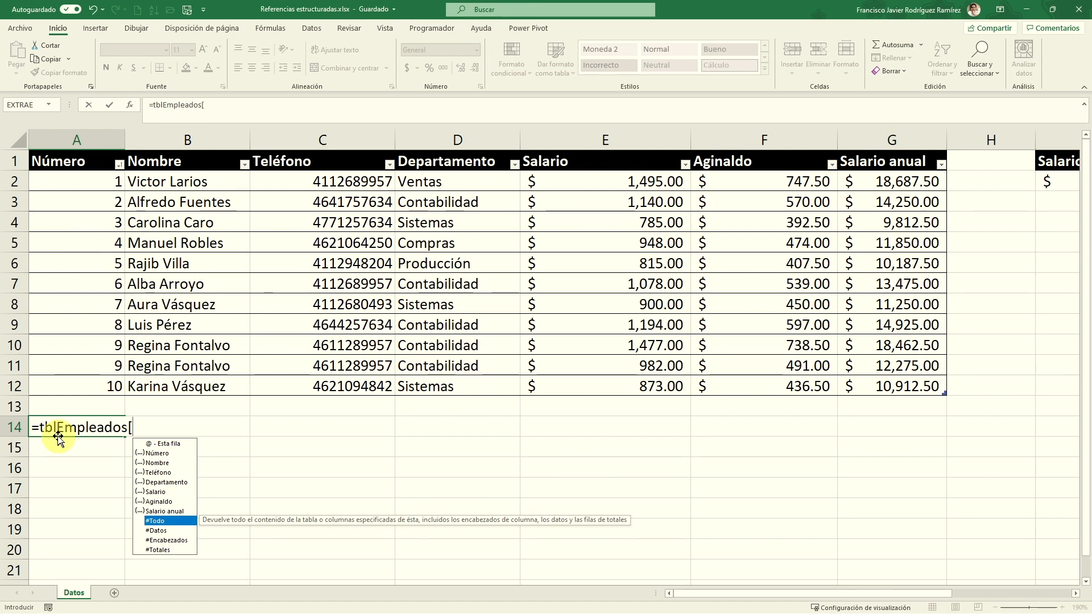
pyautogui.press('Tab')
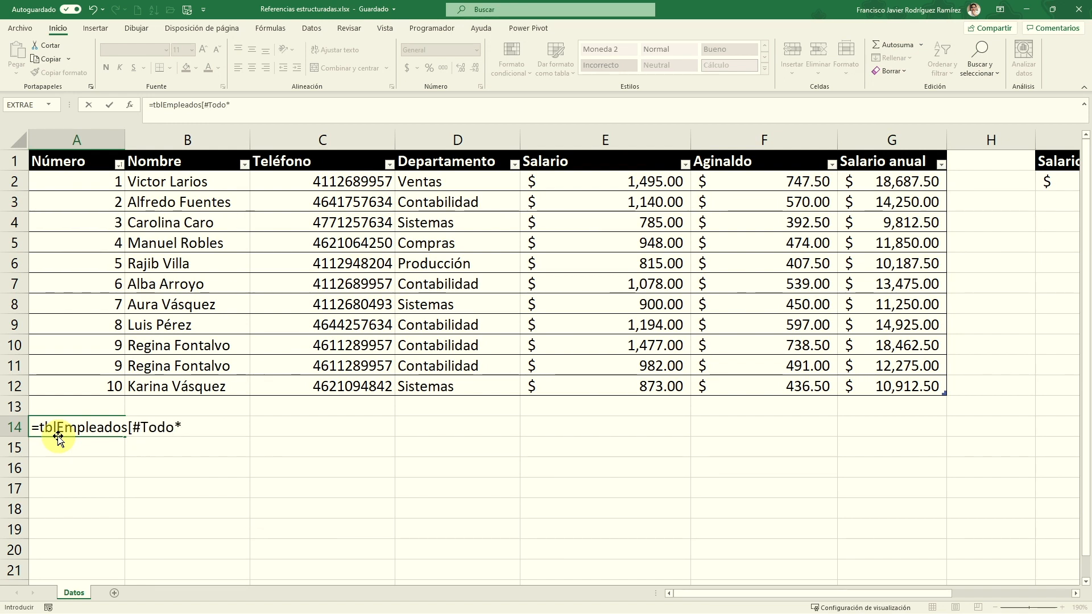
pyautogui.write(']')
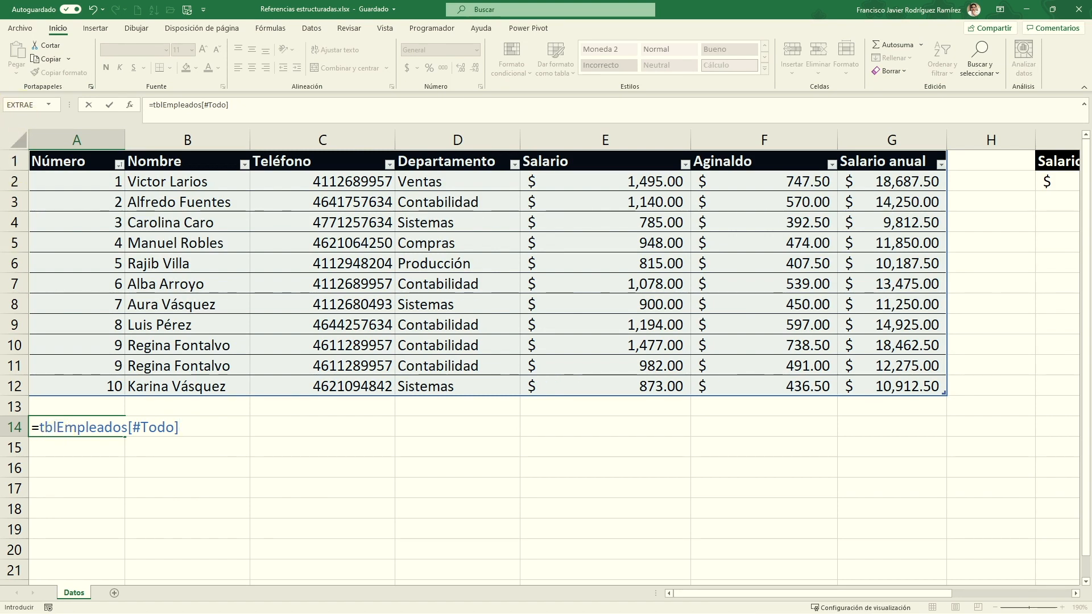
pyautogui.press('Return')
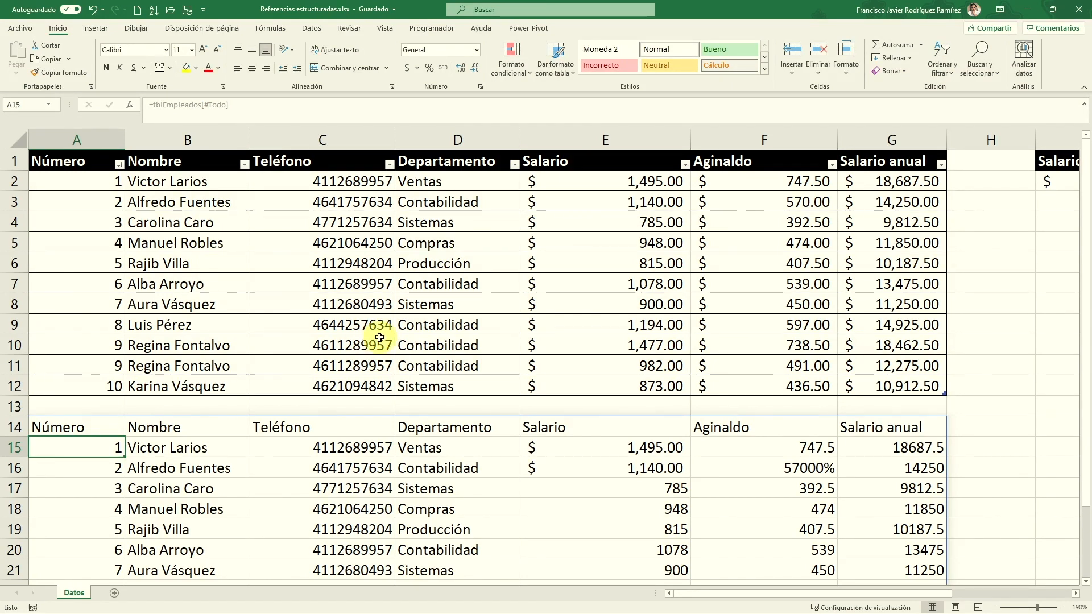
# Compare the headers and rows returned from A14 downwards with the source employee table.
pyautogui.scroll(-2, 379, 338)
pyautogui.click(272, 365)
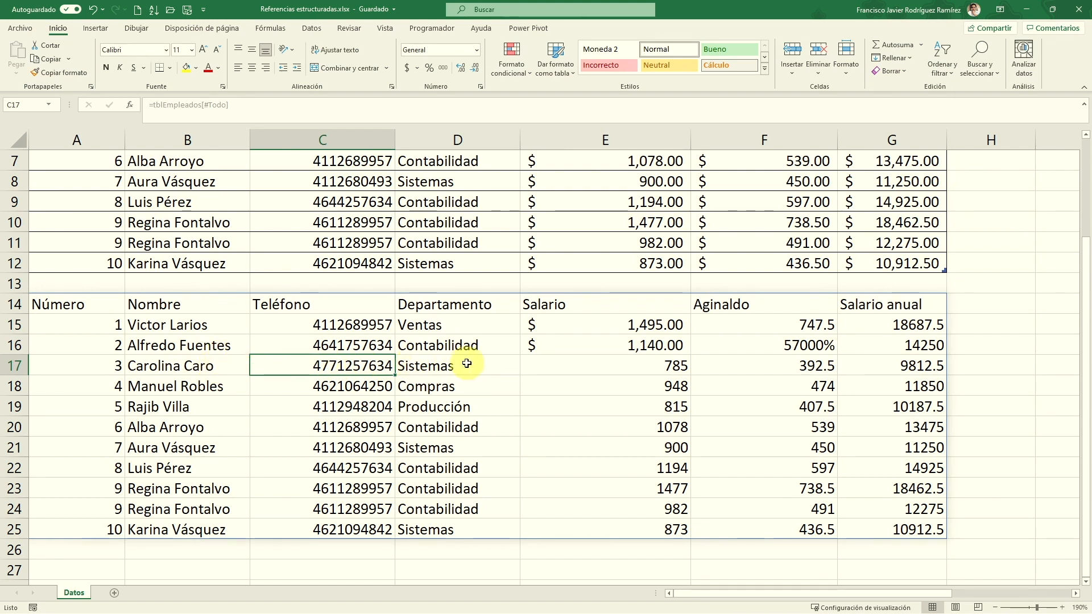
pyautogui.scroll(2, 336, 372)
pyautogui.click(84, 423)
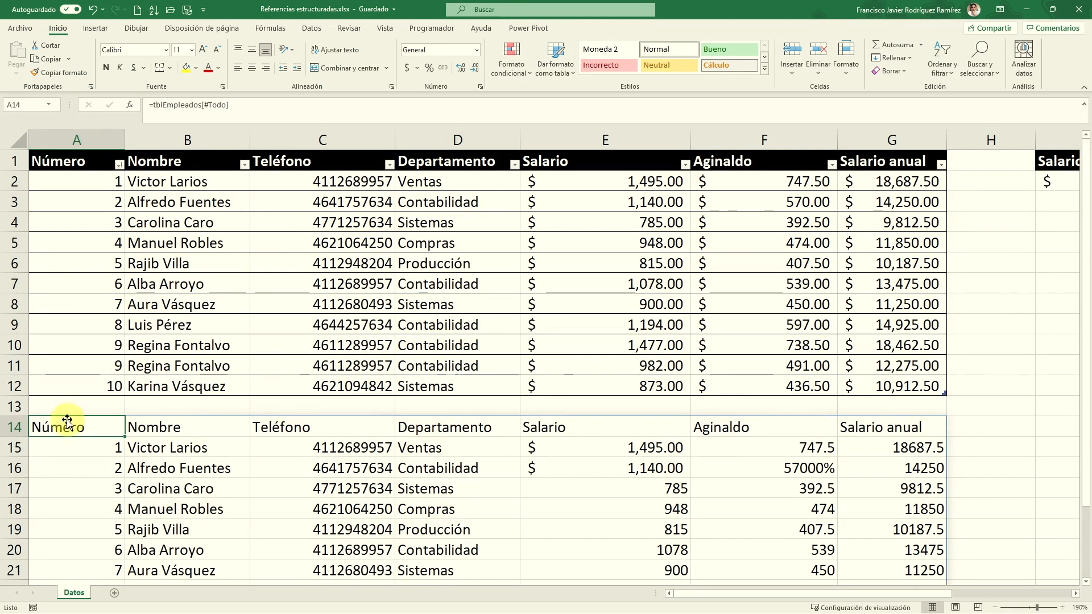
pyautogui.scroll(-2, 722, 404)
pyautogui.scroll(2, 361, 415)
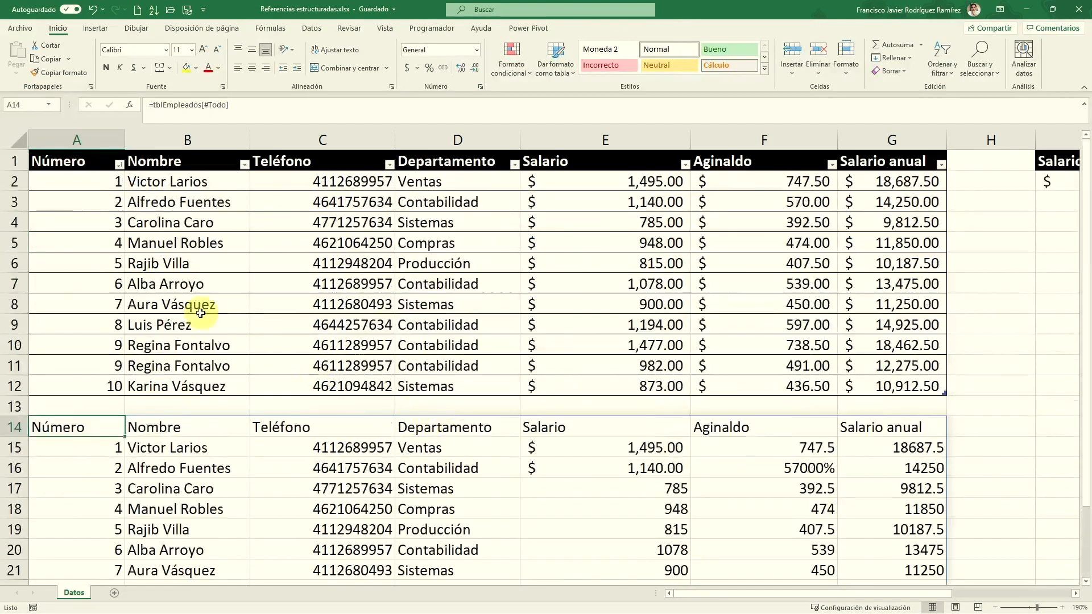
# Change the A14 formula to =tblEmpleados[#Datos] and review the rows it returns.
pyautogui.doubleClick(97, 425)
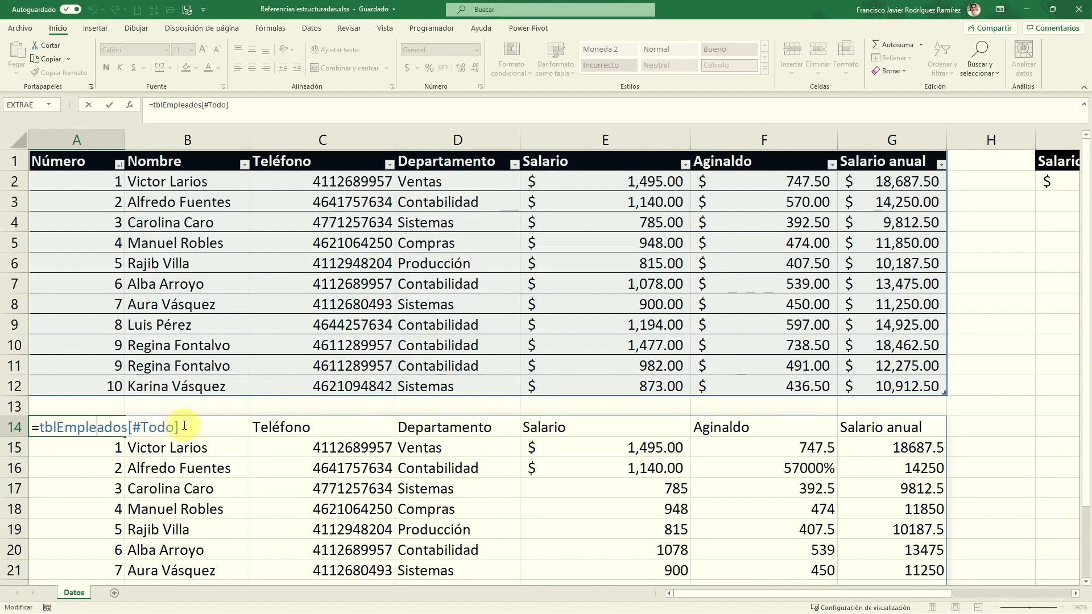
pyautogui.press('BackSpace')
pyautogui.press('BackSpace')
pyautogui.press('BackSpace')
pyautogui.press('BackSpace')
pyautogui.press('BackSpace')
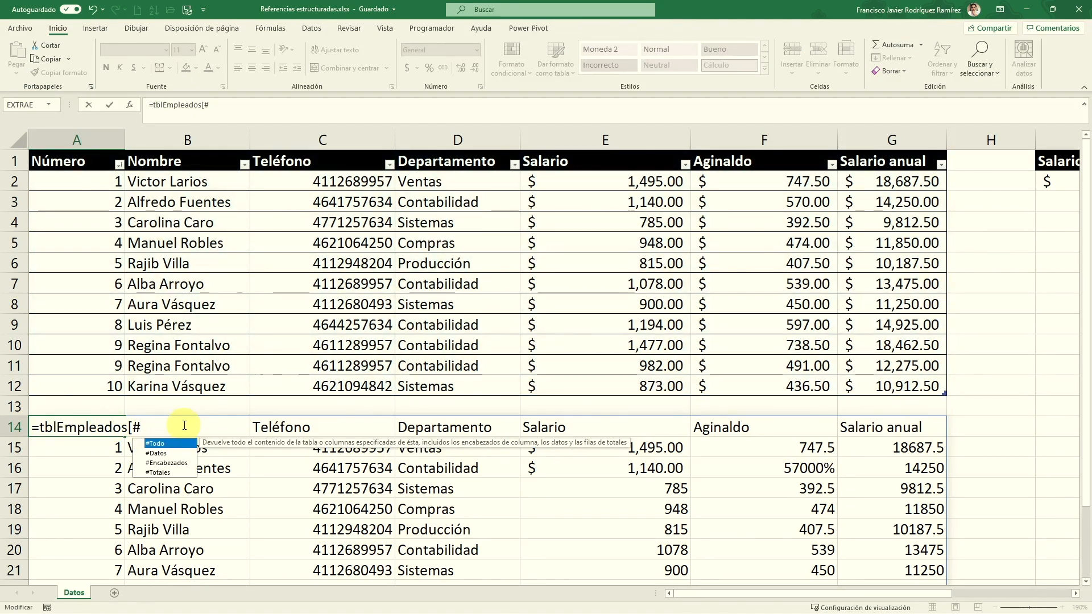
pyautogui.press('Down')
pyautogui.press('Tab')
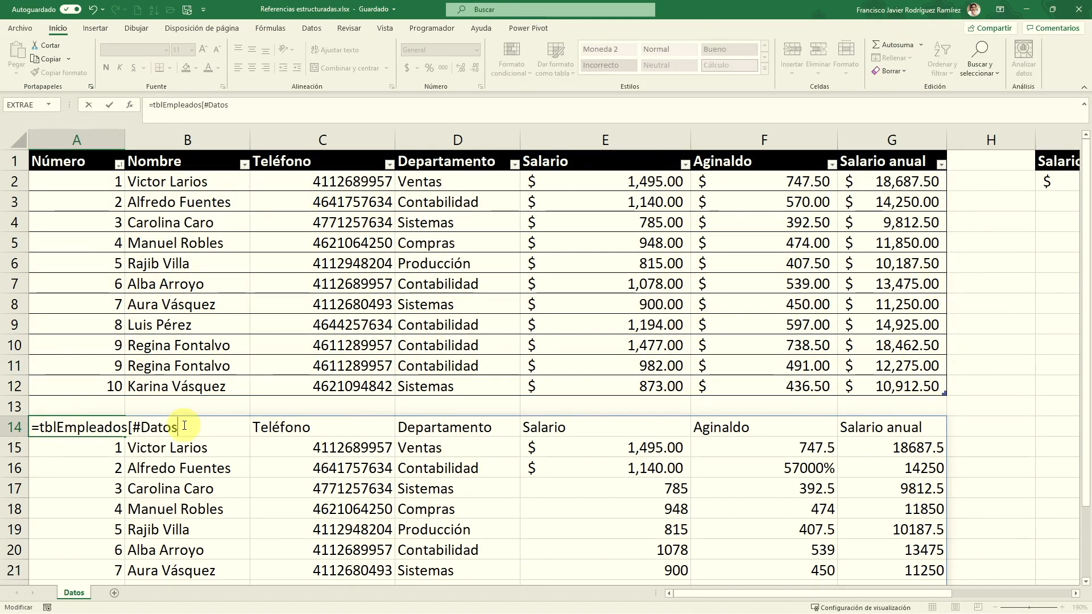
pyautogui.write(']')
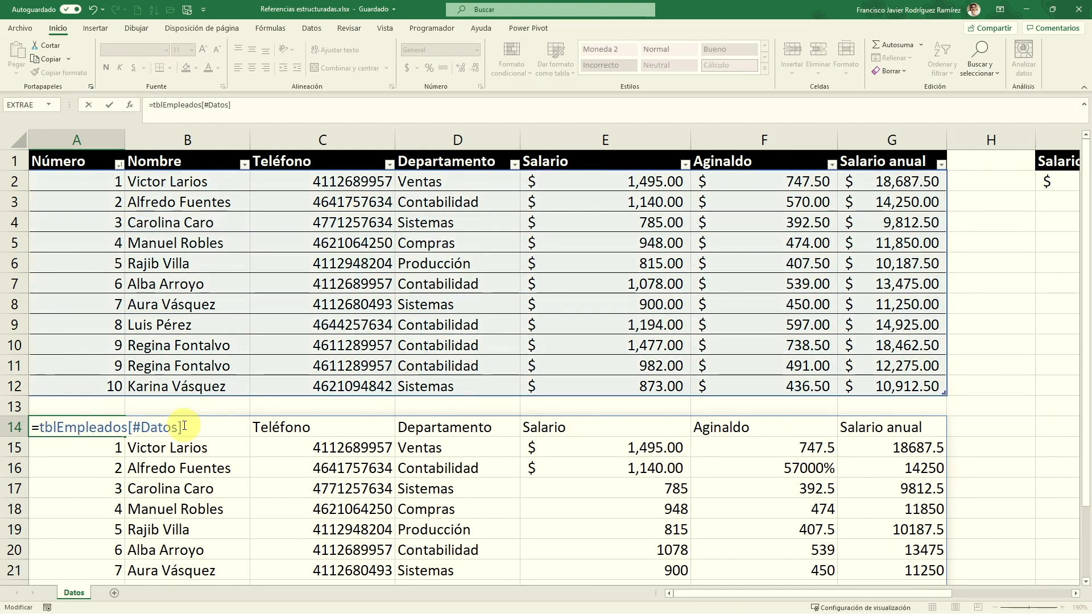
pyautogui.press('Return')
pyautogui.scroll(-1, 310, 523)
pyautogui.scroll(1, 211, 265)
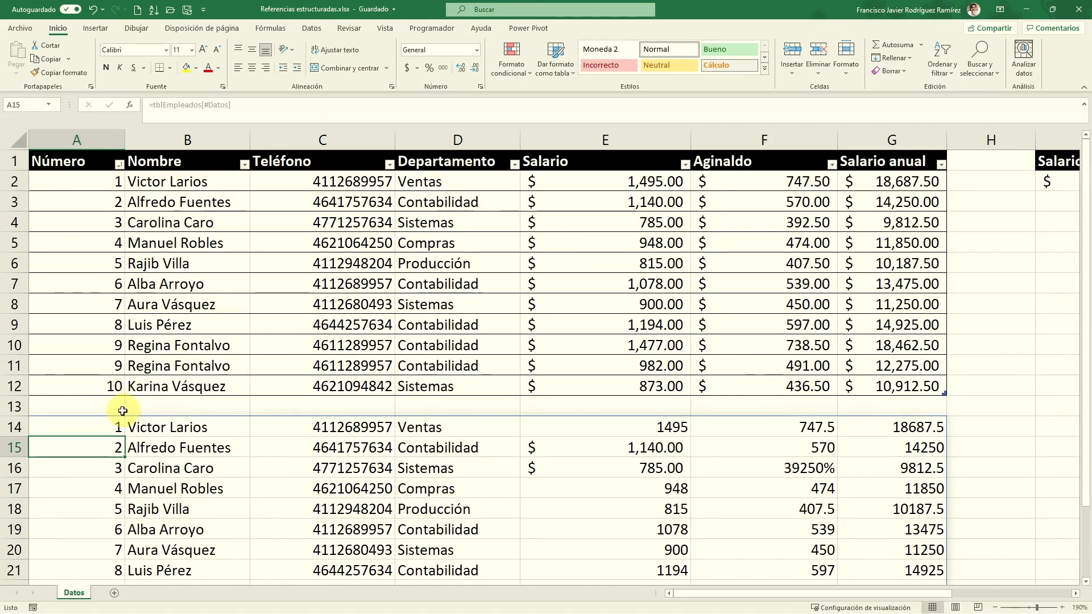
pyautogui.scroll(-1, 121, 421)
pyautogui.scroll(-2, 375, 519)
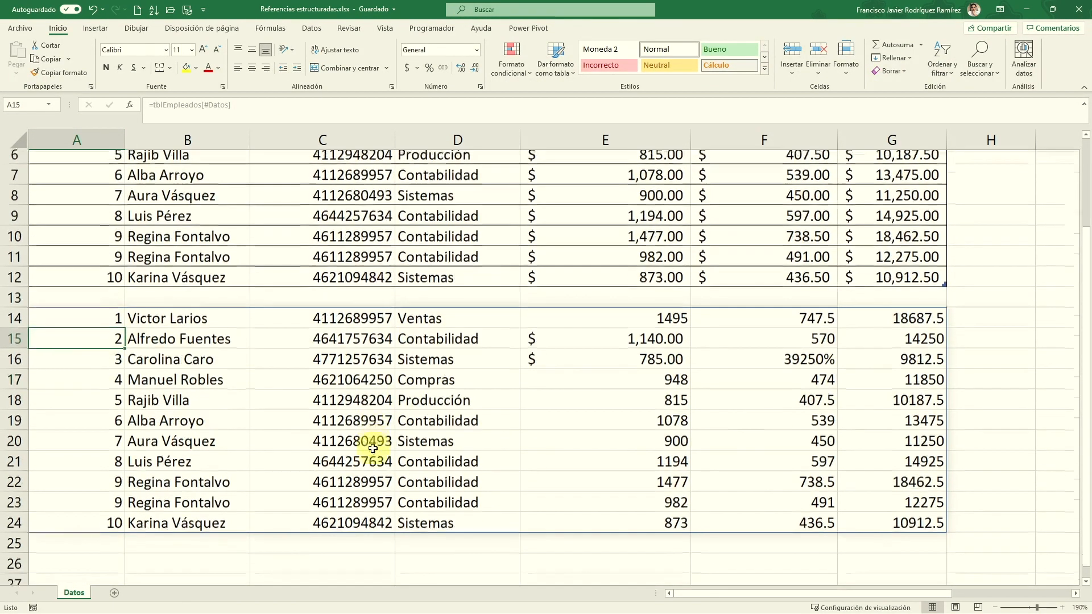
pyautogui.scroll(2, 174, 352)
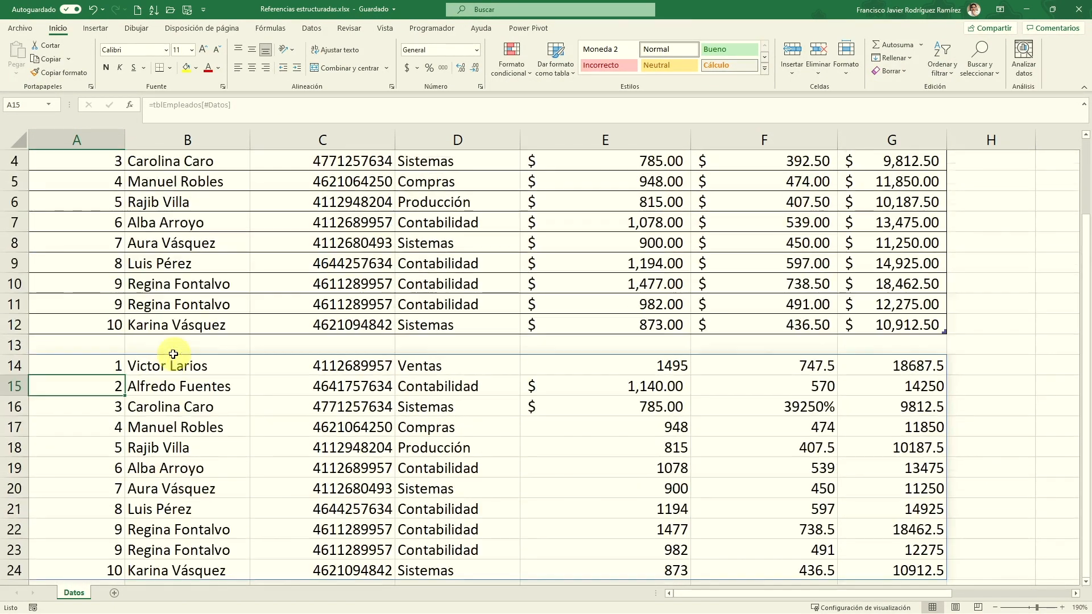
# Replace the specifier in A14 with #Encabezados, making the formula =tblEmpleados[#Encabezados].
pyautogui.click(97, 366)
pyautogui.doubleClick(104, 366)
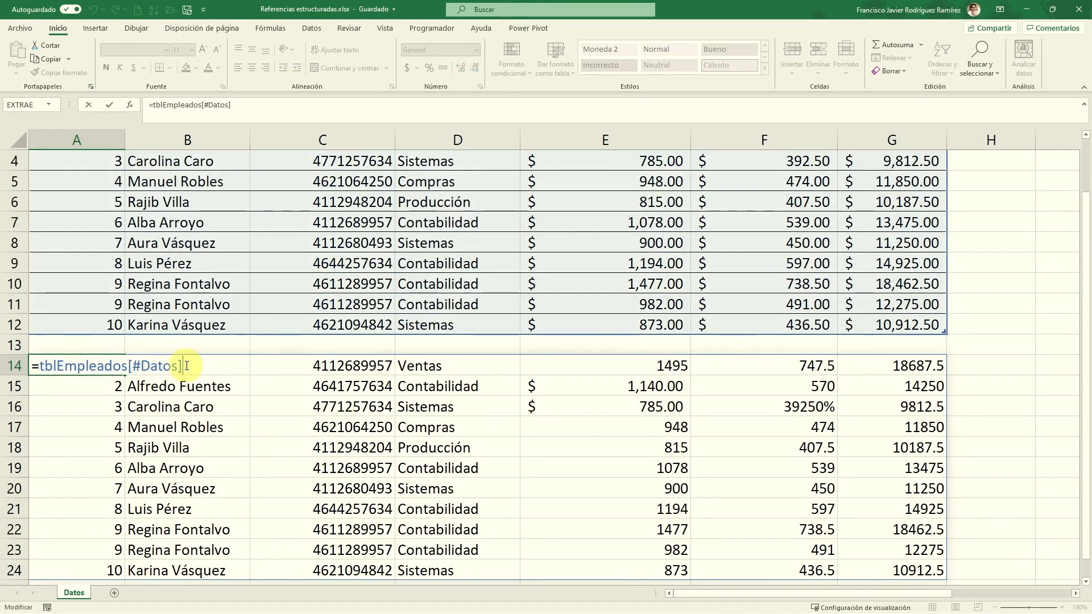
pyautogui.press('BackSpace')
pyautogui.press('BackSpace')
pyautogui.press('BackSpace')
pyautogui.press('BackSpace')
pyautogui.press('BackSpace')
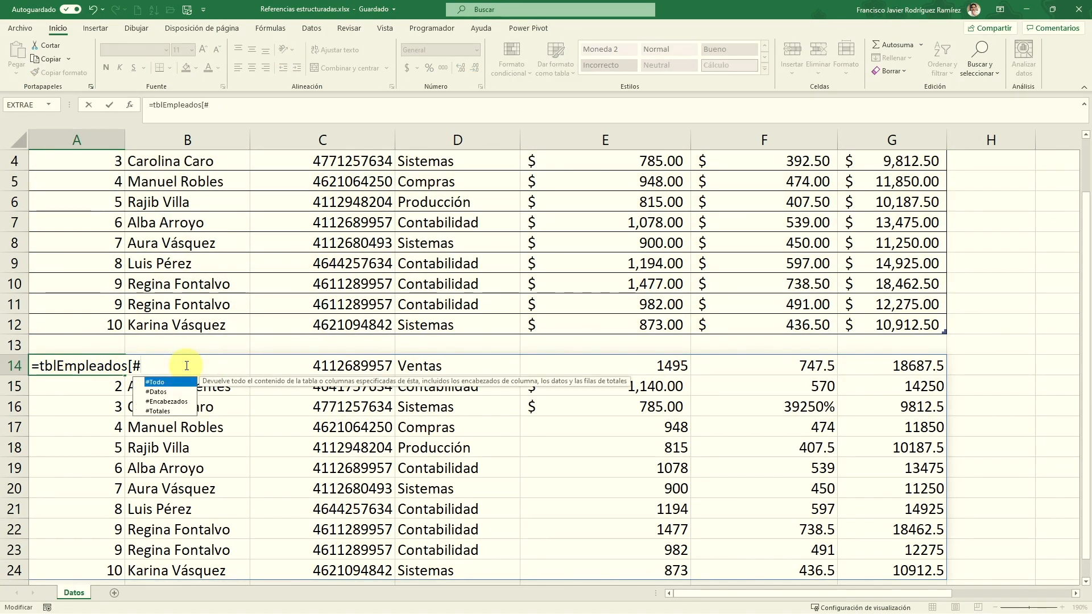
pyautogui.press('Down')
pyautogui.press('Tab')
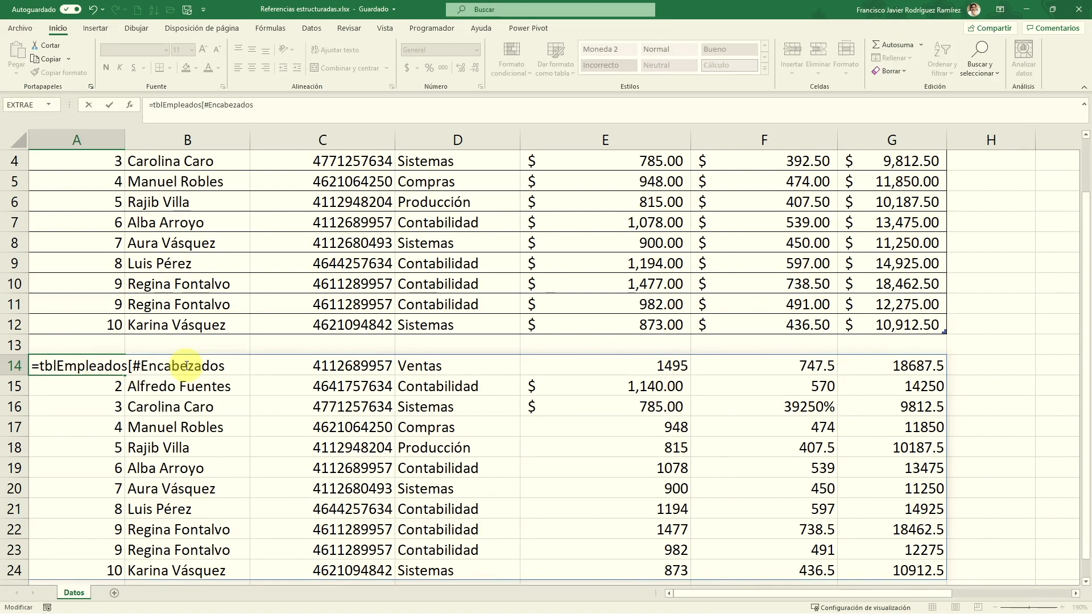
pyautogui.write(']')
pyautogui.press('Return')
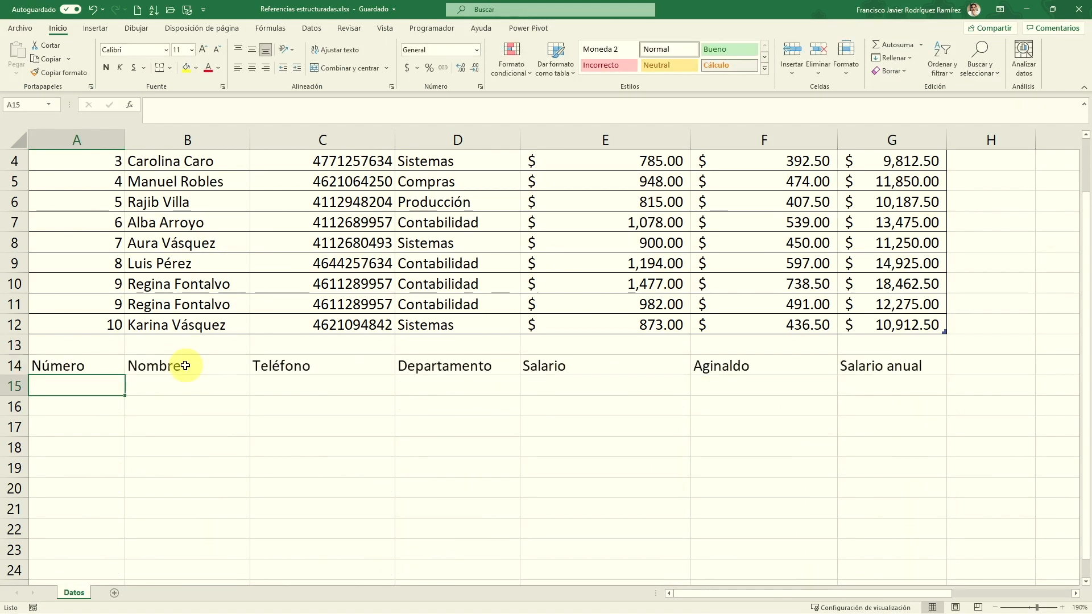
# Review the [#Encabezados] specifier in A14 and replace it with #Totales, making the formula =tblEmpleados[#Totales].
pyautogui.scroll(1, 195, 353)
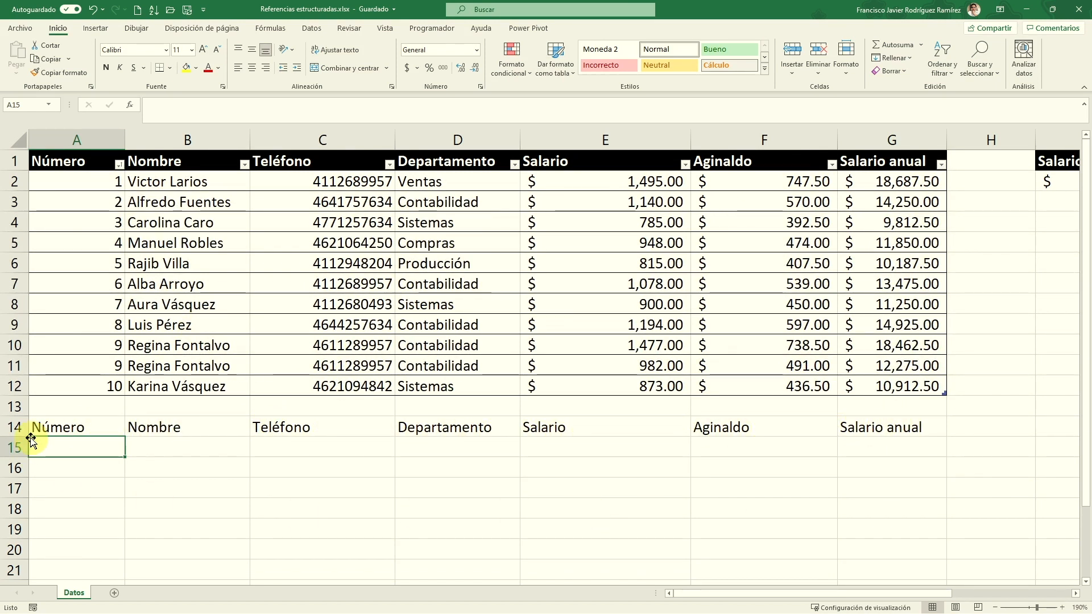
pyautogui.click(64, 429)
pyautogui.doubleClick(64, 429)
pyautogui.moveTo(38, 427); pyautogui.dragTo(243, 424)
pyautogui.click(131, 427)
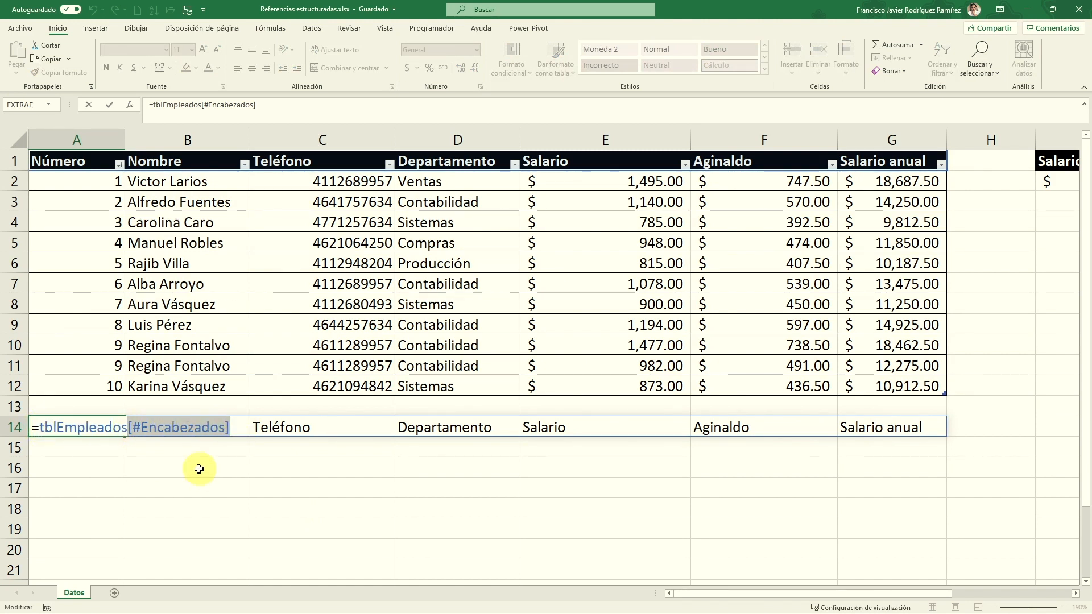
pyautogui.click(230, 427)
pyautogui.press('BackSpace')
pyautogui.press('BackSpace')
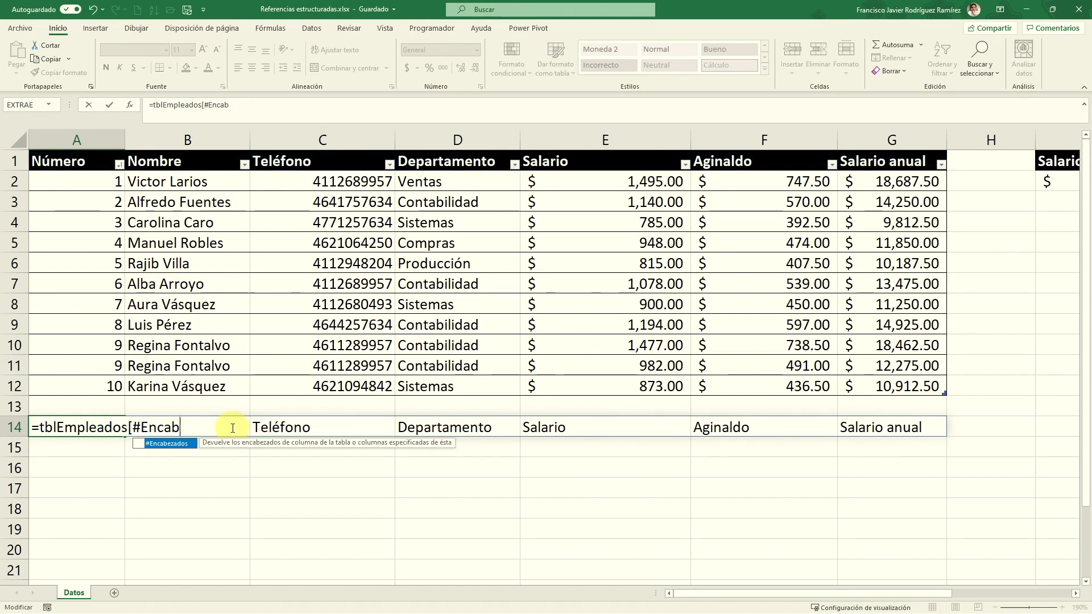
pyautogui.press('BackSpace')
pyautogui.press('BackSpace')
pyautogui.press('BackSpace')
pyautogui.press('BackSpace')
pyautogui.press('BackSpace')
pyautogui.press('Down')
pyautogui.press('Down')
pyautogui.press('Down')
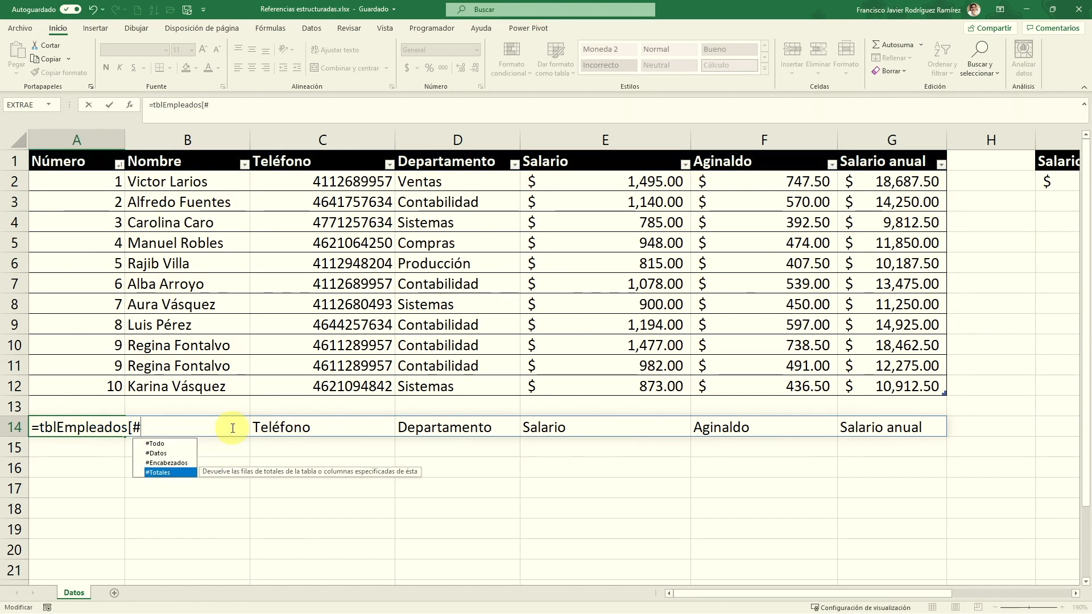
pyautogui.press('Tab')
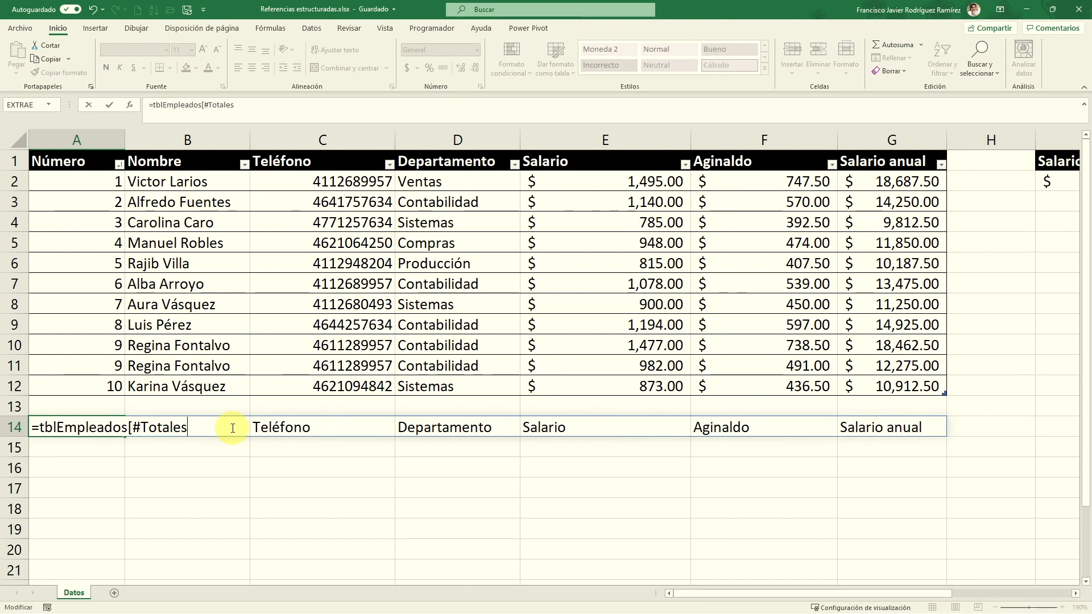
pyautogui.write(']')
pyautogui.press('Return')
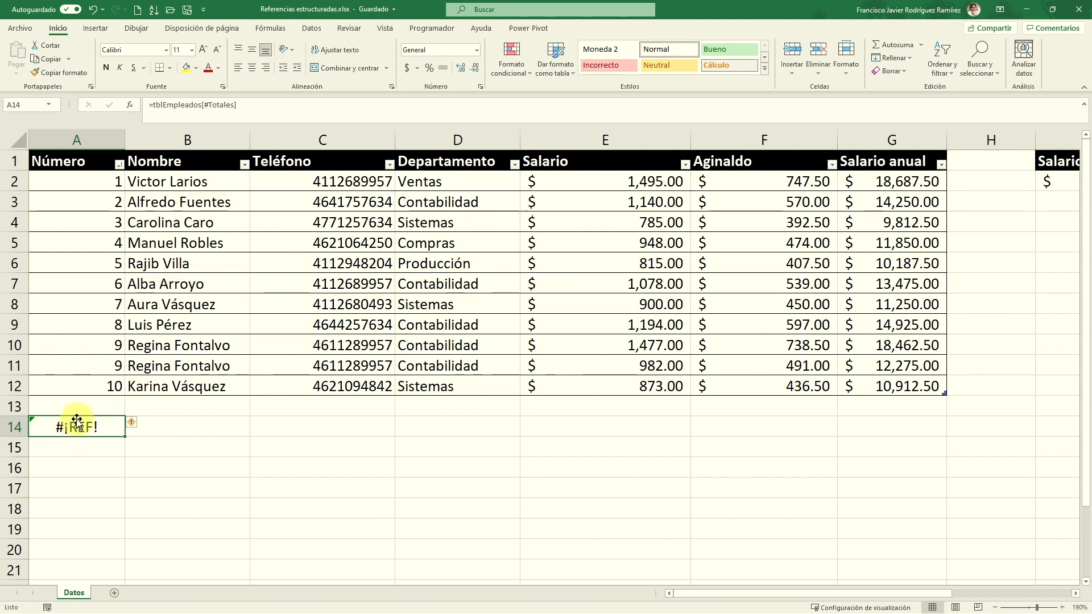
# Turn on the total row for the tblEmpleados table.
pyautogui.click(312, 340)
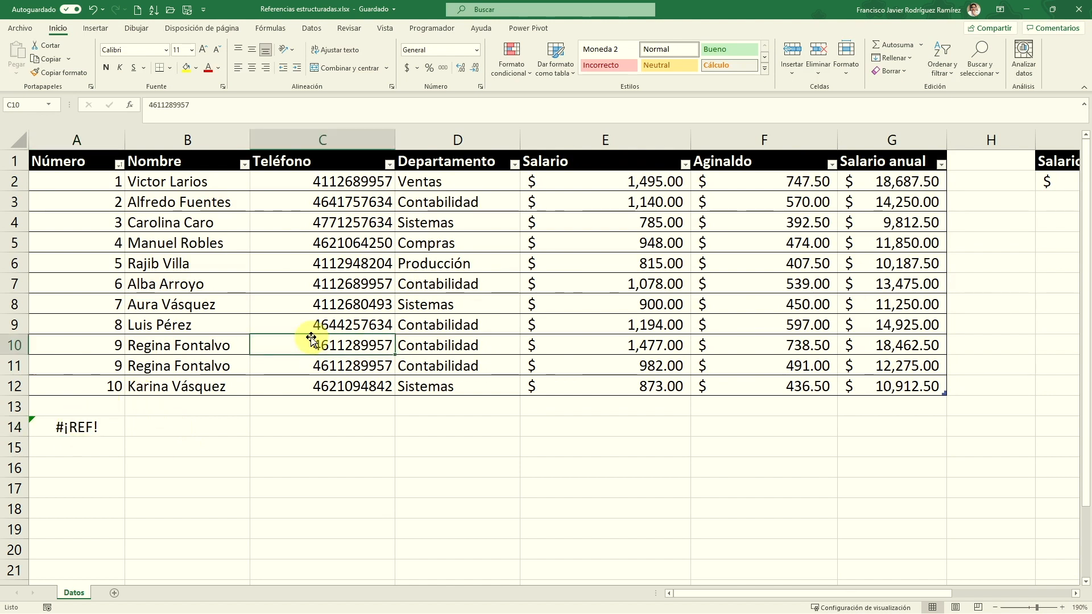
pyautogui.click(463, 282)
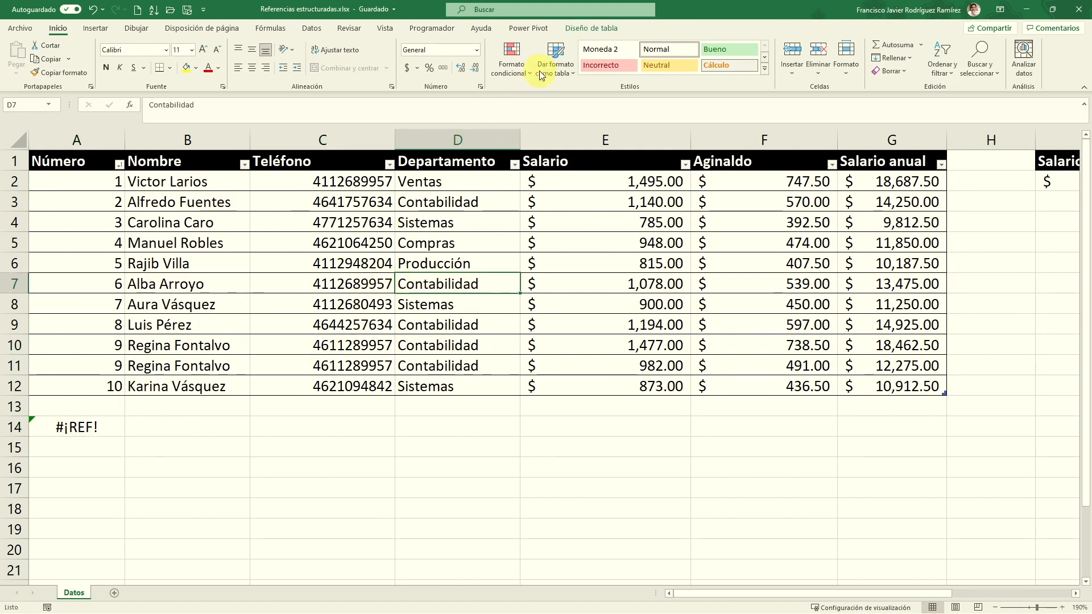
pyautogui.click(583, 29)
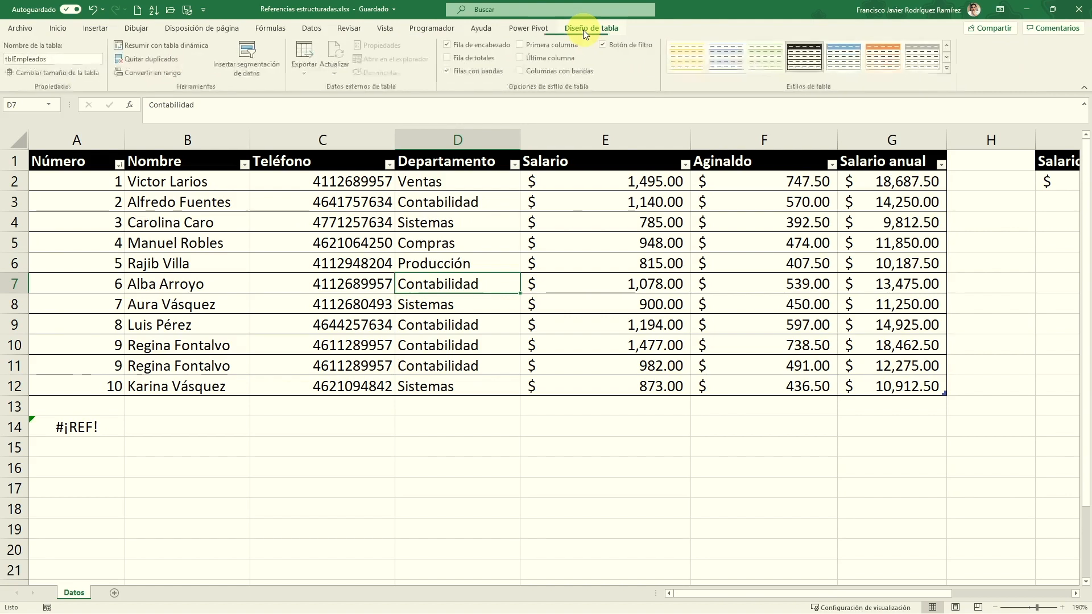
pyautogui.click(448, 59)
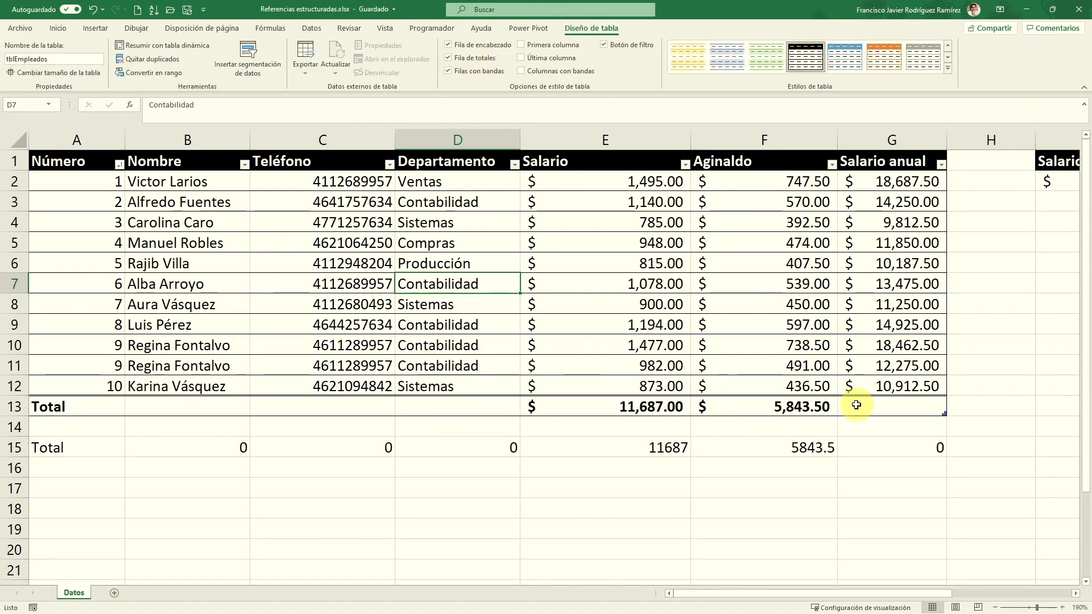
# Compare the row returned by =tblEmpleados[#Totales] in row 15 with the table's own total row.
pyautogui.click(91, 449)
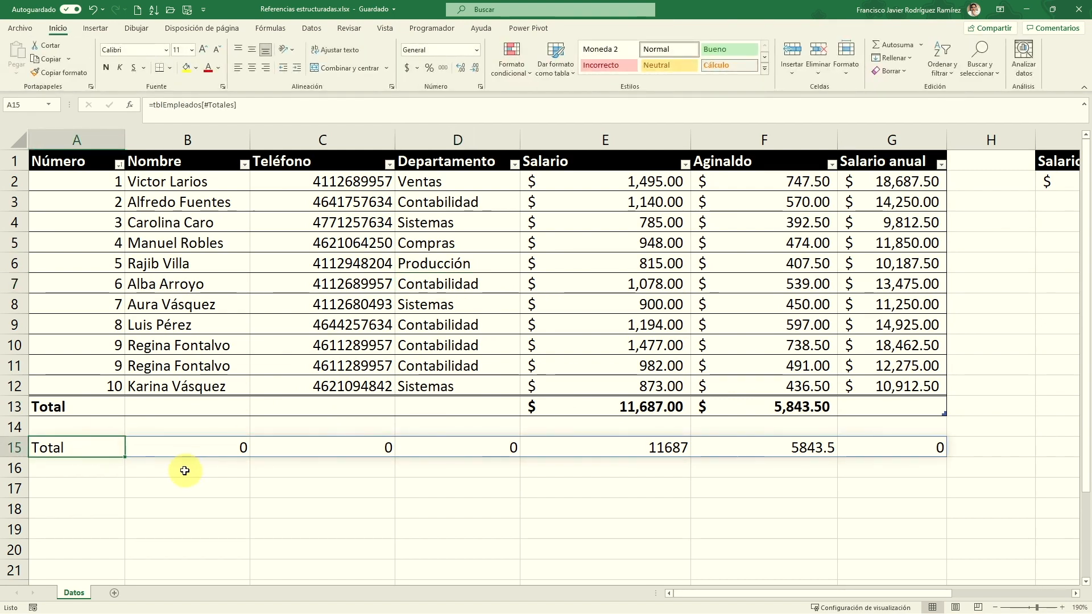
pyautogui.moveTo(73, 406); pyautogui.dragTo(519, 415)
pyautogui.click(195, 446)
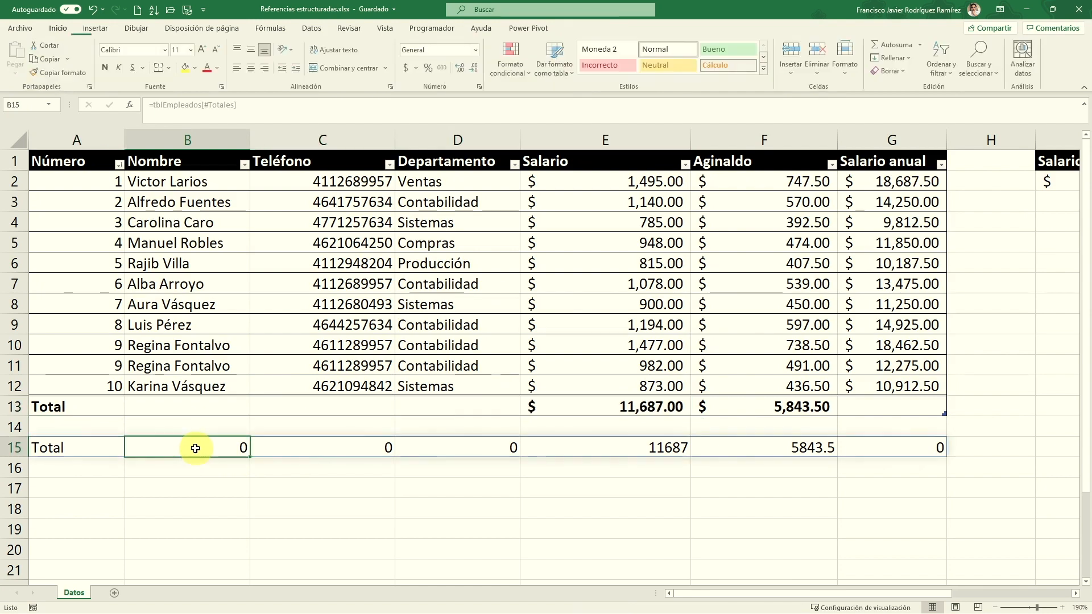
pyautogui.click(178, 510)
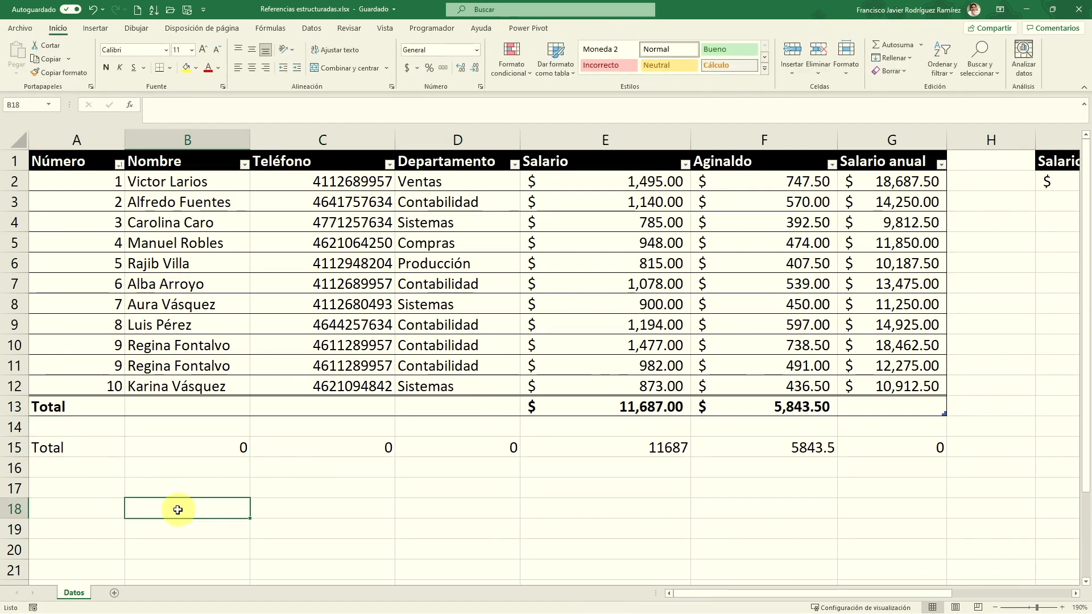
# Delete the =tblEmpleados[#Totales] formula from A15.
pyautogui.click(104, 444)
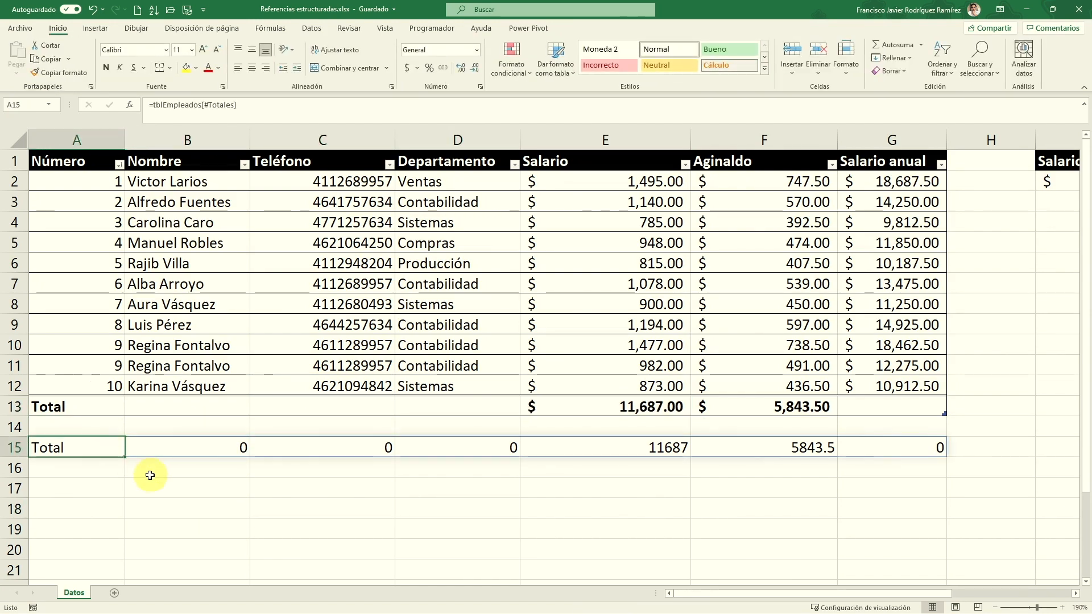
pyautogui.press('BackSpace')
pyautogui.press('Return')
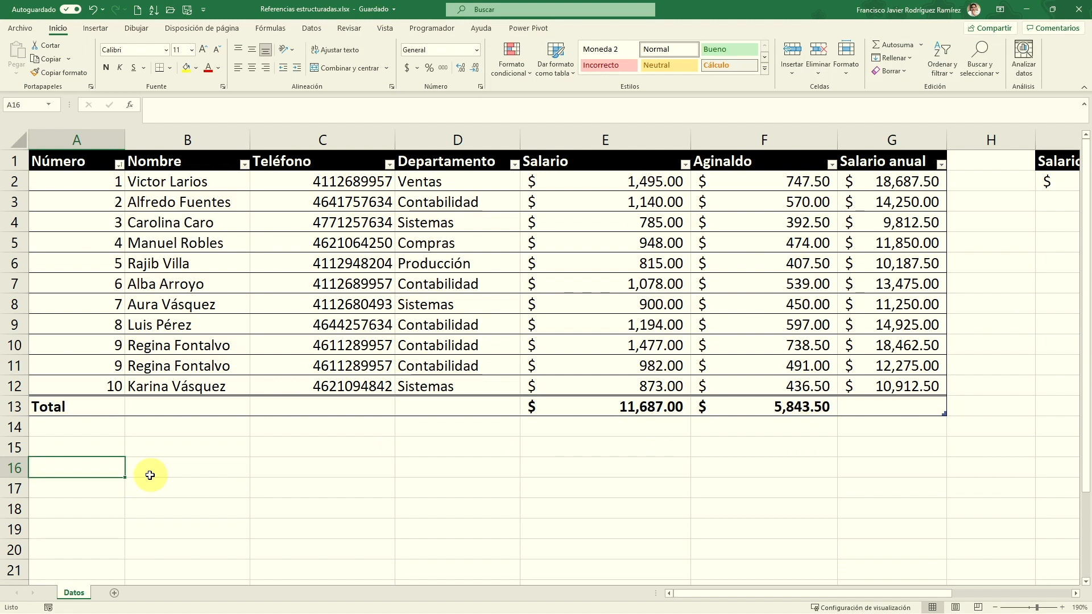
pyautogui.click(207, 368)
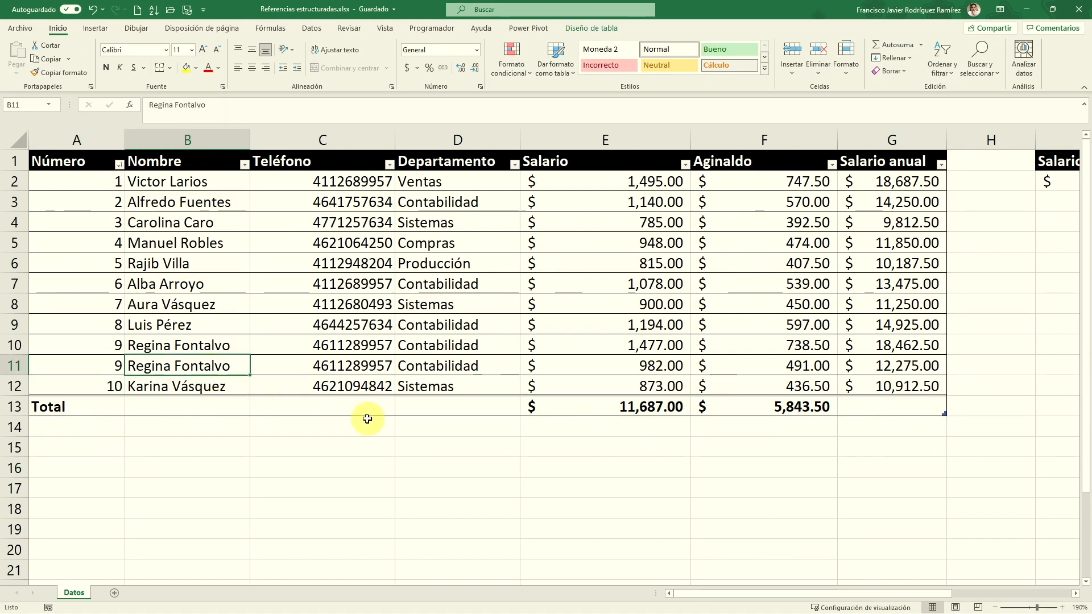
pyautogui.click(786, 247)
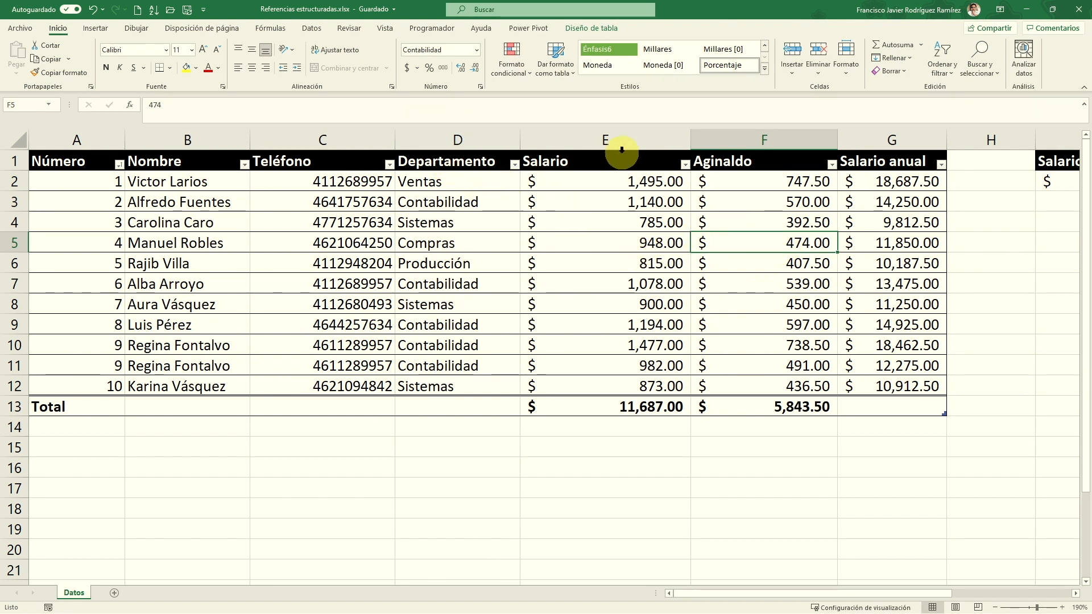
pyautogui.click(106, 225)
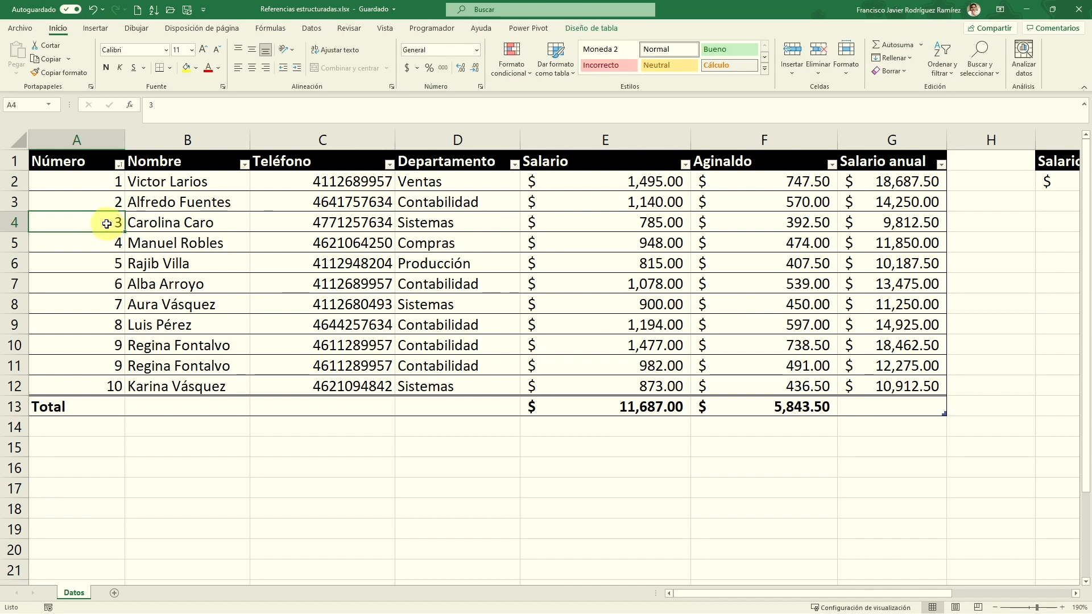
# Enter the headings Emplead in A16 and Salario in B16 below the table.
pyautogui.click(88, 460)
pyautogui.write('Emb')
pyautogui.press('BackSpace')
pyautogui.write('ple')
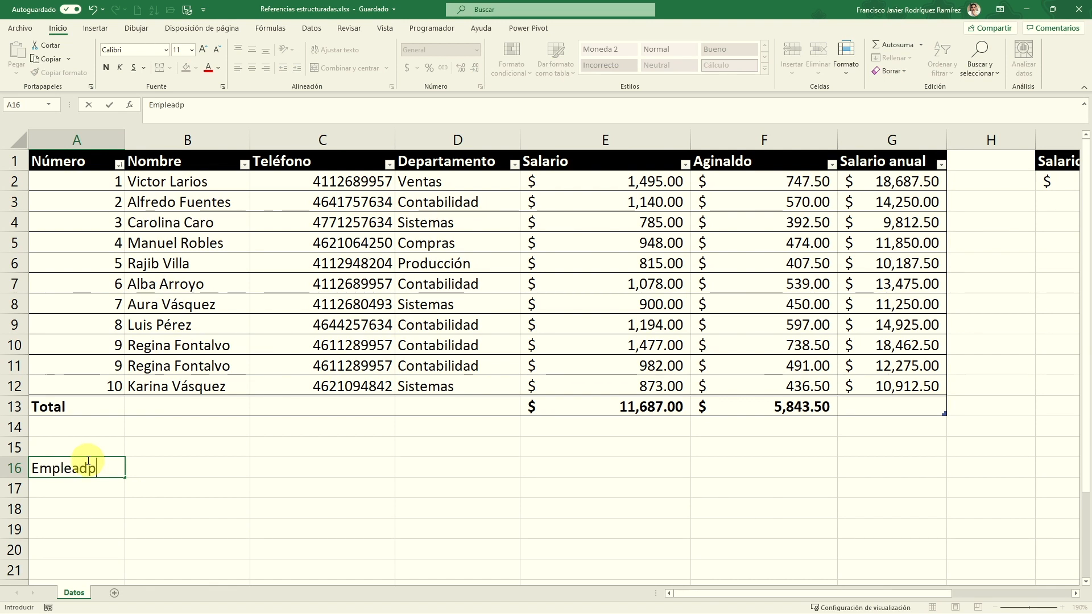
pyautogui.write('adp')
pyautogui.press('BackSpace')
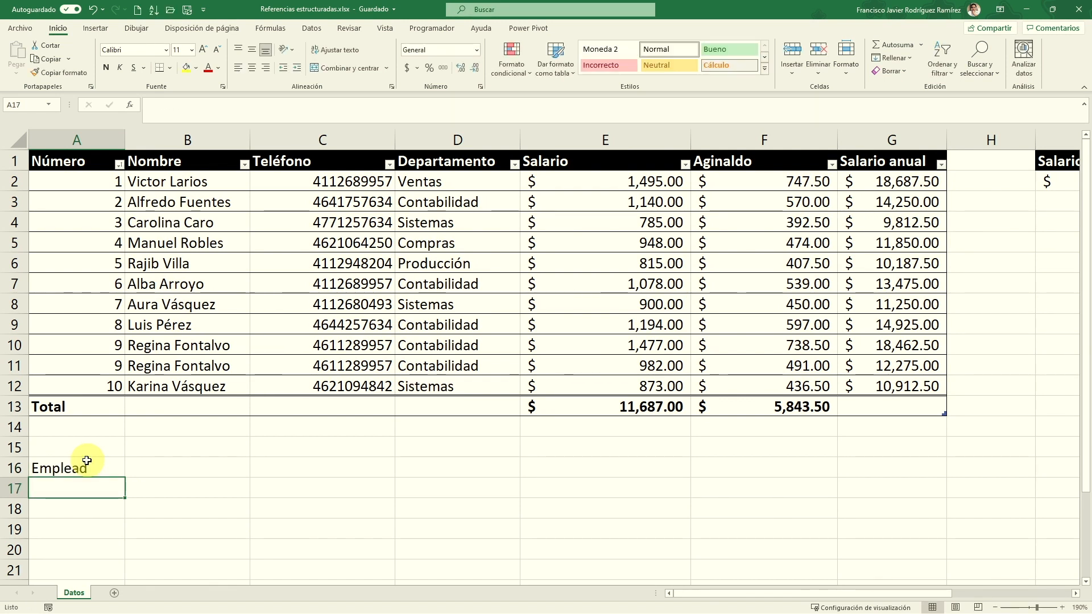
pyautogui.press('Tab')
pyautogui.write('Sala')
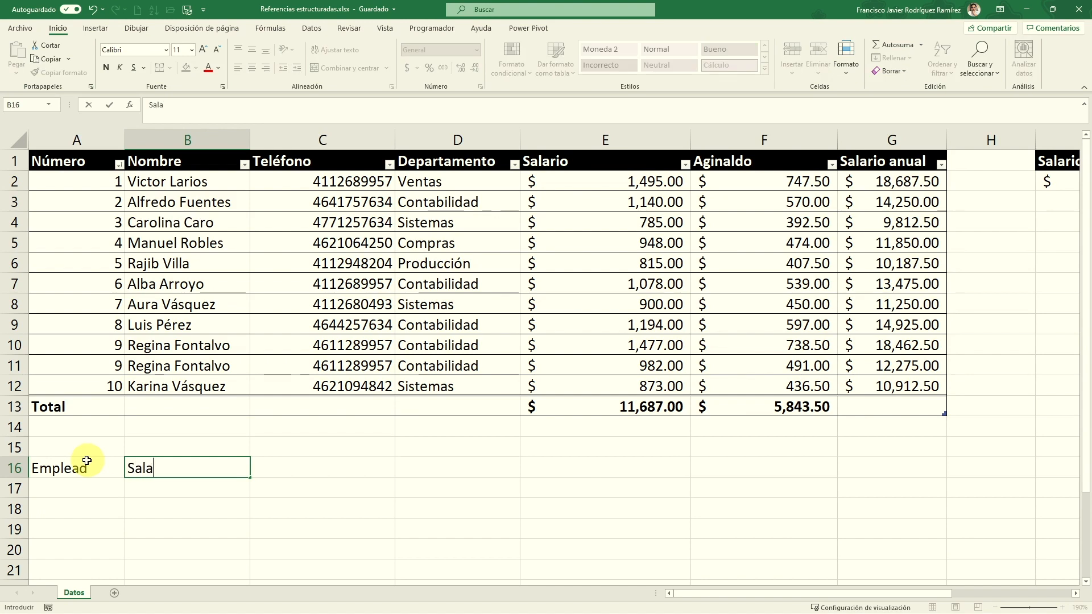
pyautogui.press('Tab')
pyautogui.press('Return')
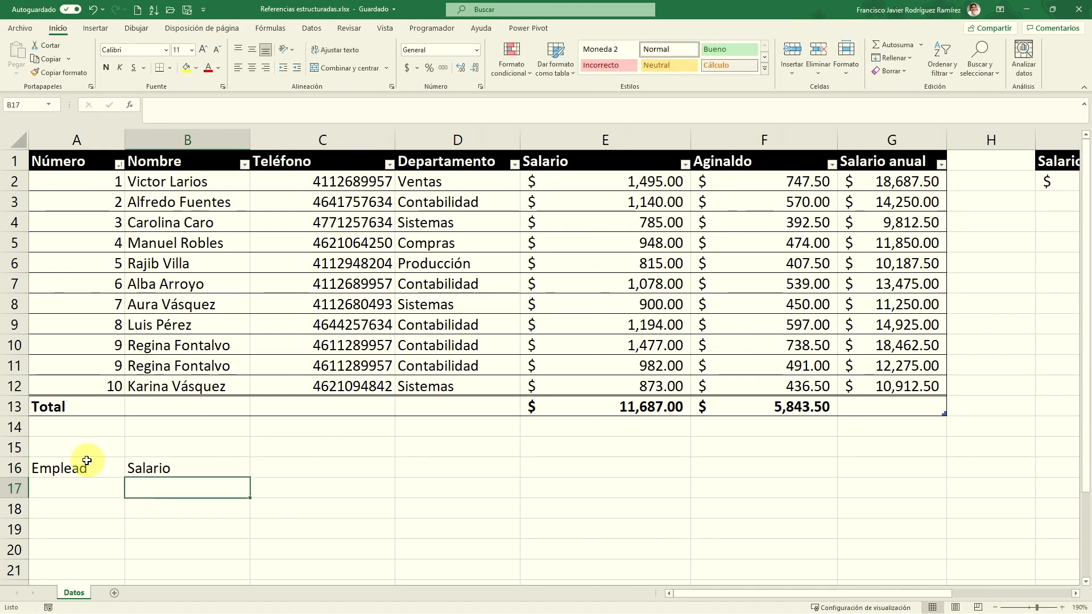
# Enter 3 in A17 as the lookup number and correct the A16 heading to Empleado.
pyautogui.write('1')
pyautogui.press('Return')
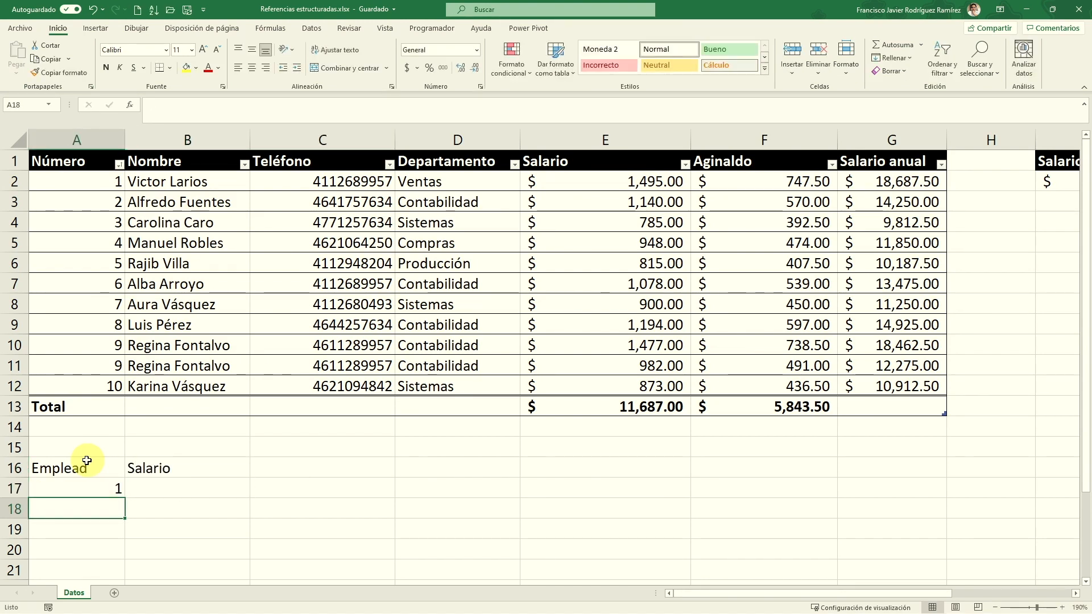
pyautogui.press('Up')
pyautogui.write('3')
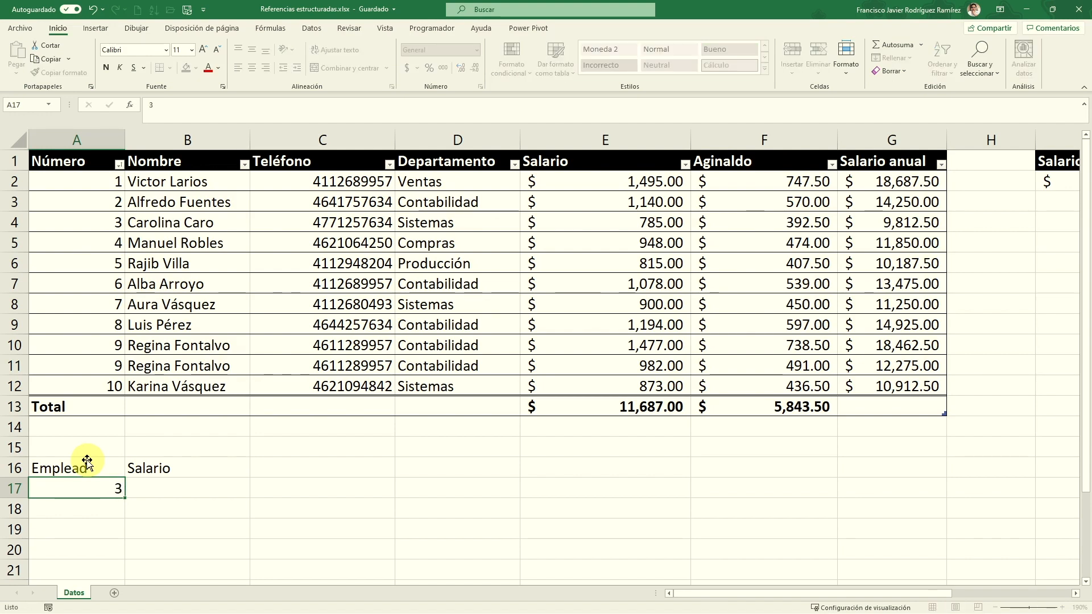
pyautogui.doubleClick(87, 462)
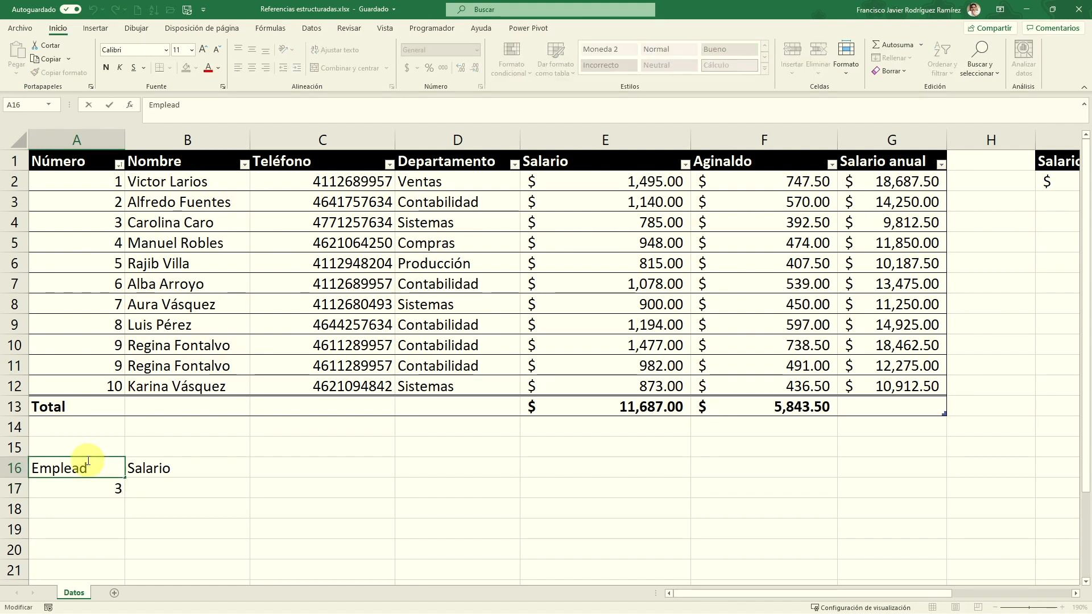
pyautogui.write('o')
pyautogui.press('Return')
# Start a BUSCARV formula in B17 with A17 as lookup value and tblEmpleados[[Número]:[Salario]] as the lookup range.
pyautogui.press('pagedown')
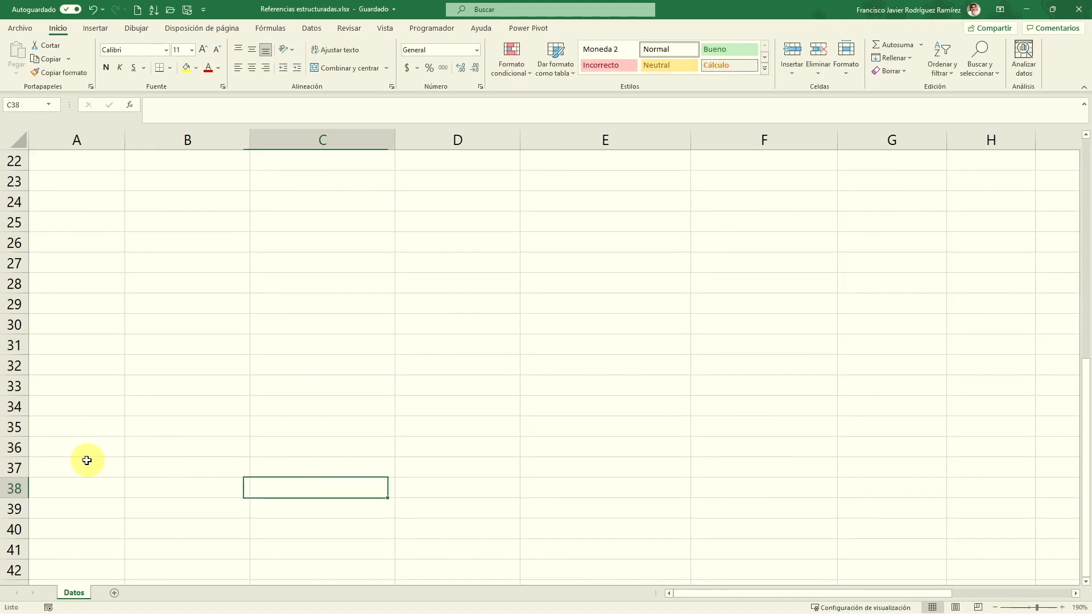
pyautogui.press('Left')
pyautogui.press('pageup')
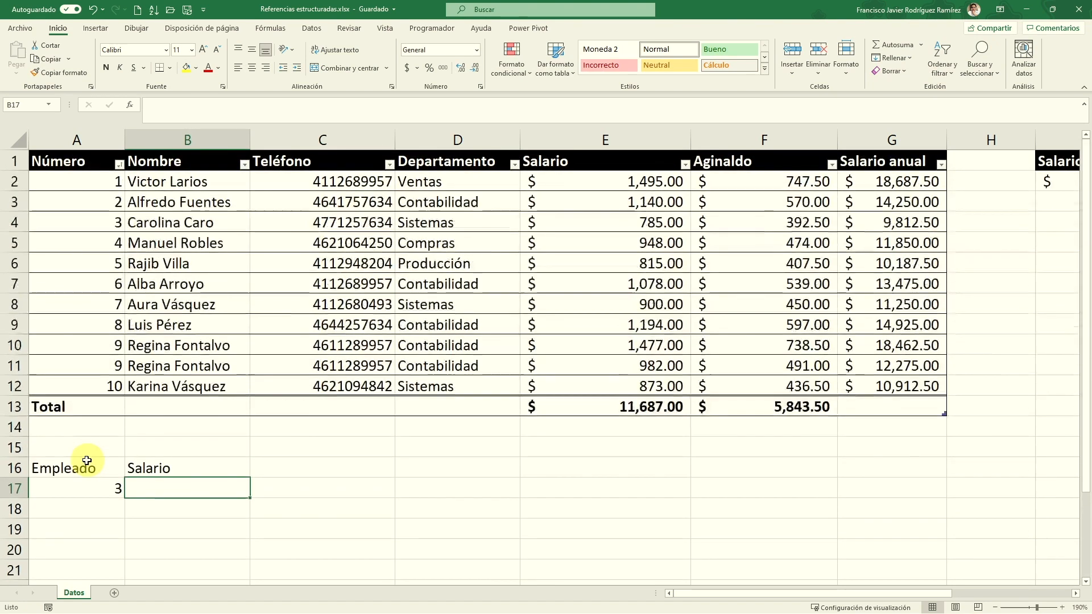
pyautogui.write('=')
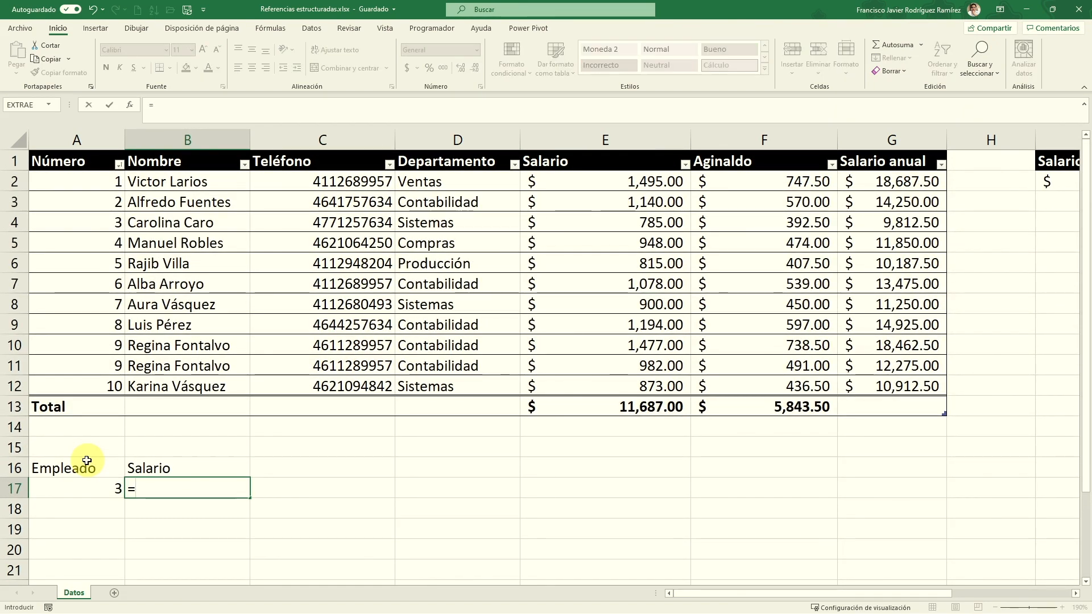
pyautogui.write('bus')
pyautogui.press('Down')
pyautogui.press('Down')
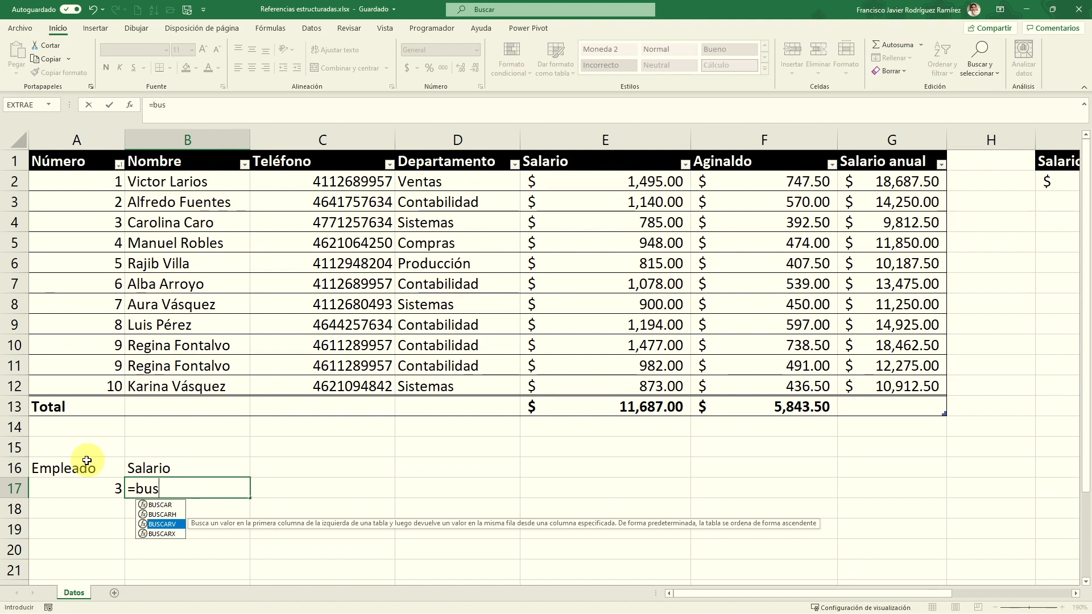
pyautogui.press('Tab')
pyautogui.press('Left')
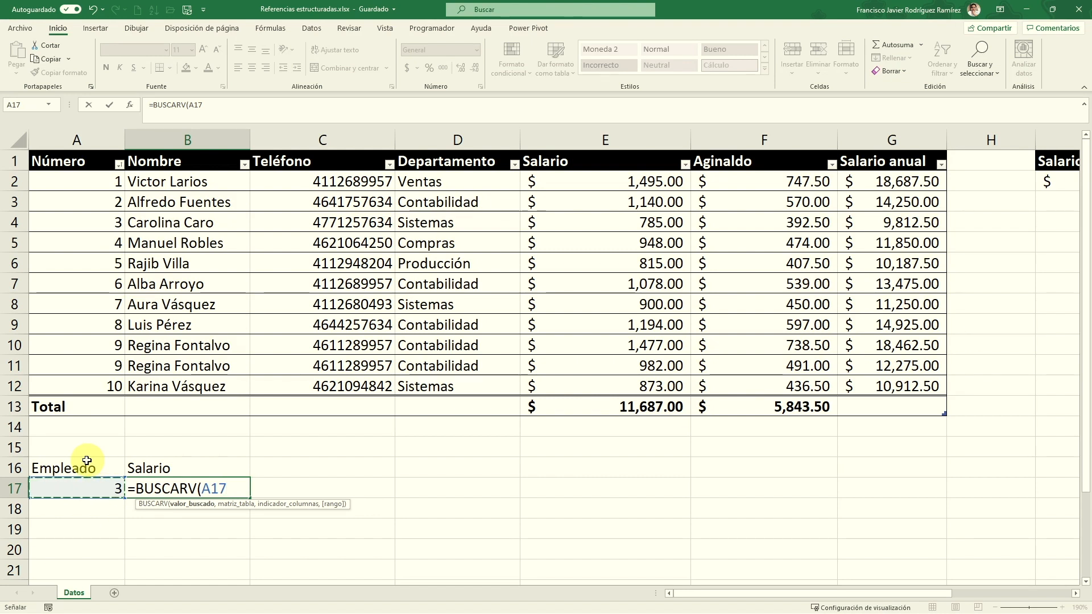
pyautogui.write(',tblEmpleados[Número')
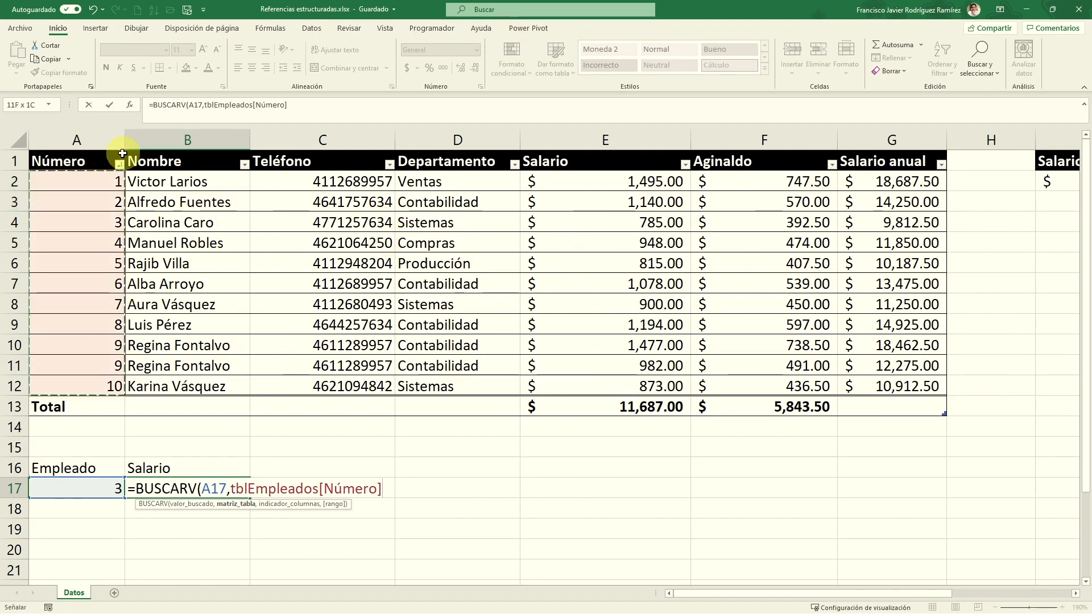
pyautogui.moveTo(122, 153); pyautogui.dragTo(548, 153)
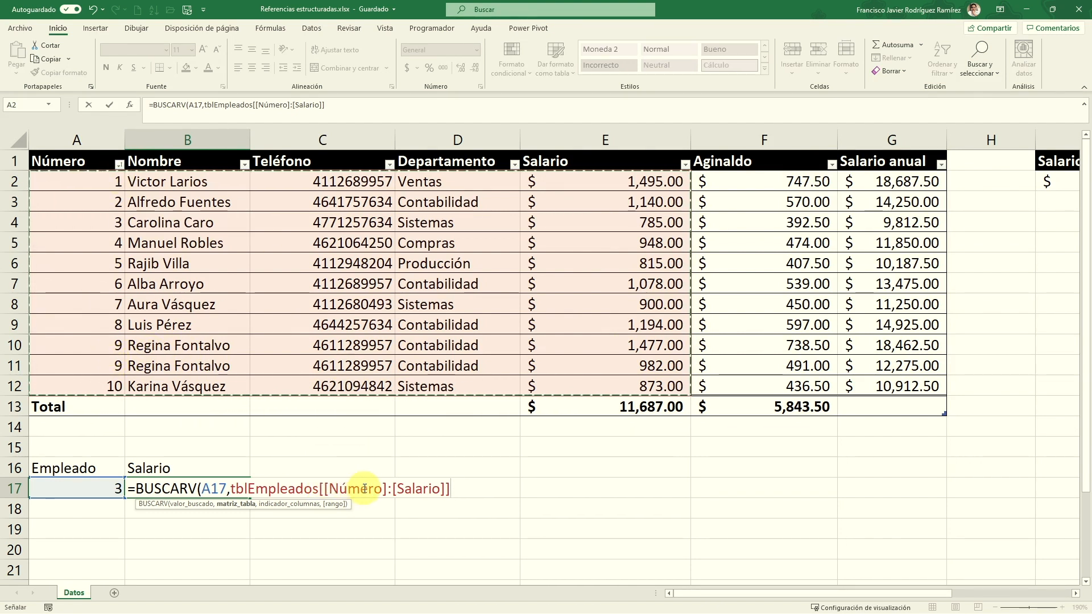
# Examine the column range specifier [Número]:[Salario] in the B17 formula, including its nested brackets and colon.
pyautogui.click(328, 487)
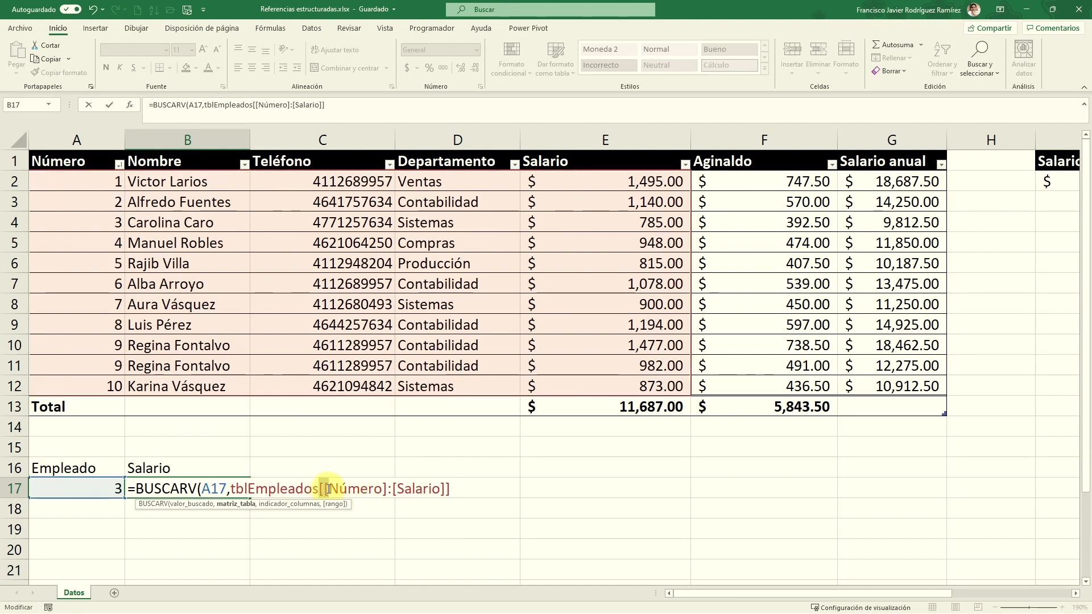
pyautogui.moveTo(325, 489); pyautogui.dragTo(446, 488)
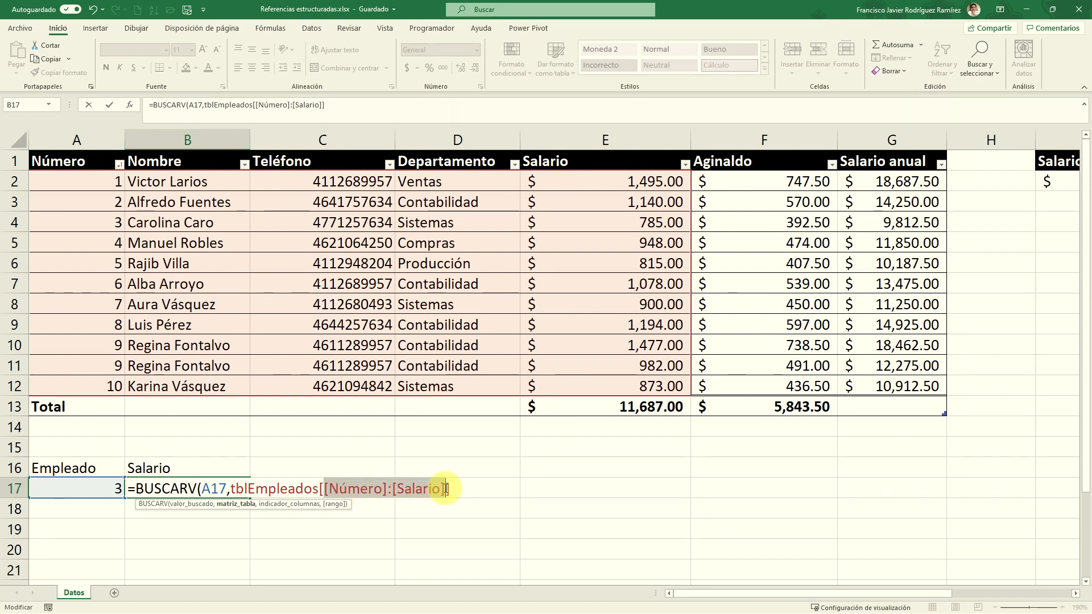
pyautogui.click(369, 488)
pyautogui.moveTo(325, 489); pyautogui.dragTo(385, 489)
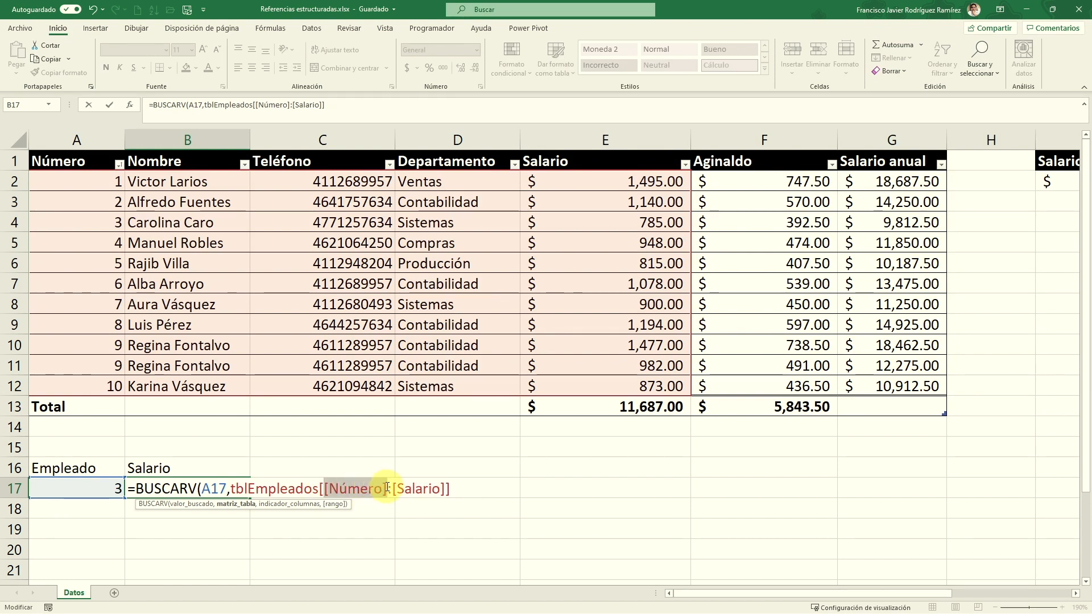
pyautogui.moveTo(387, 489); pyautogui.dragTo(397, 488)
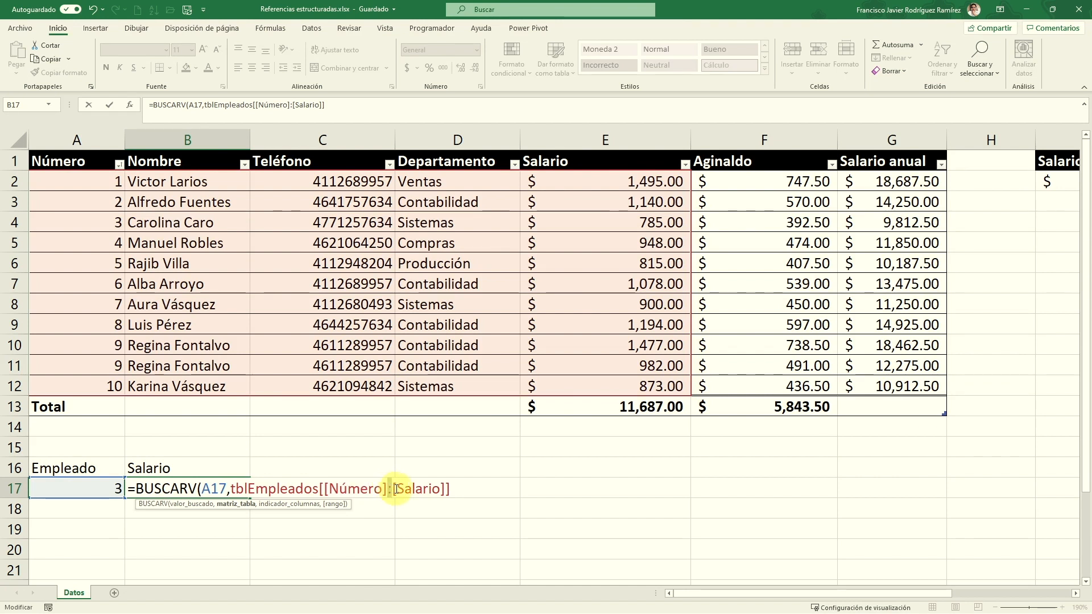
# Complete the B17 formula as =BUSCARV(A17,tblEmpleados[[Número]:[Salario]],5,FALSO), using column index 5 and an exact match.
pyautogui.click(453, 488)
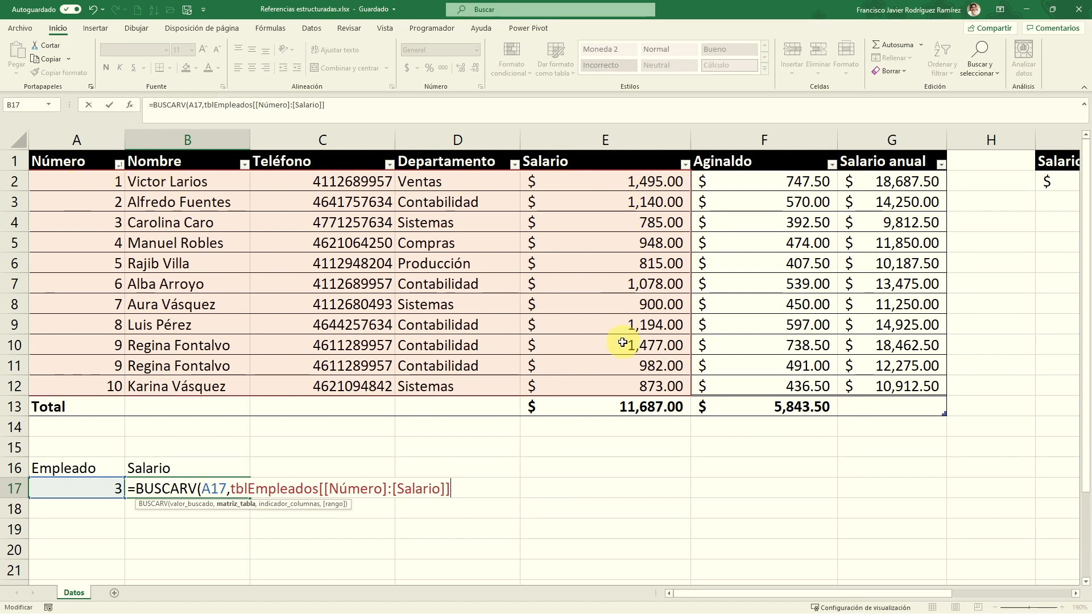
pyautogui.write(',')
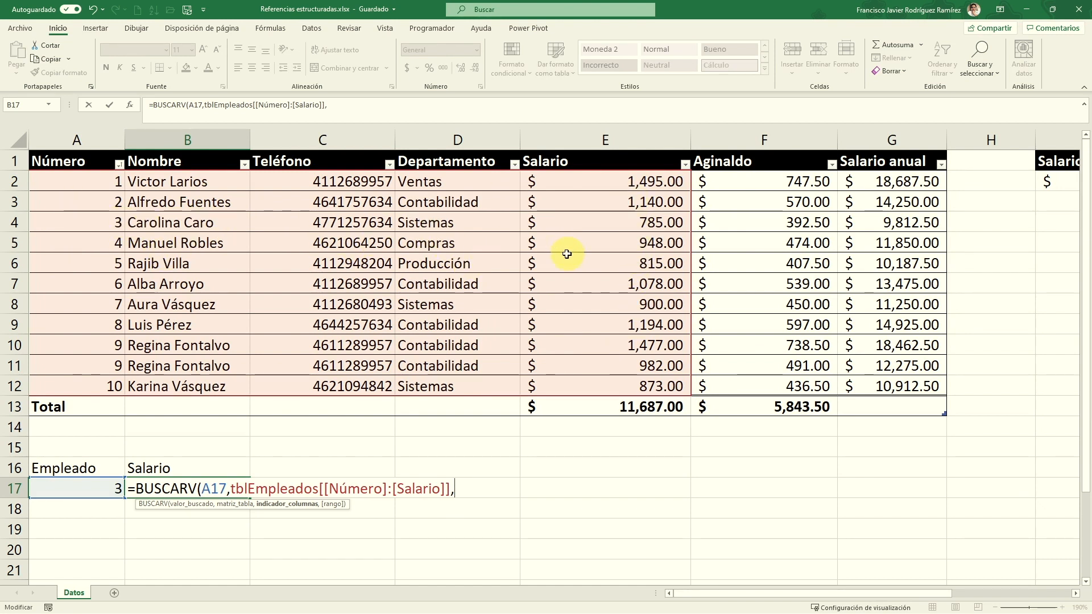
pyautogui.write('5,')
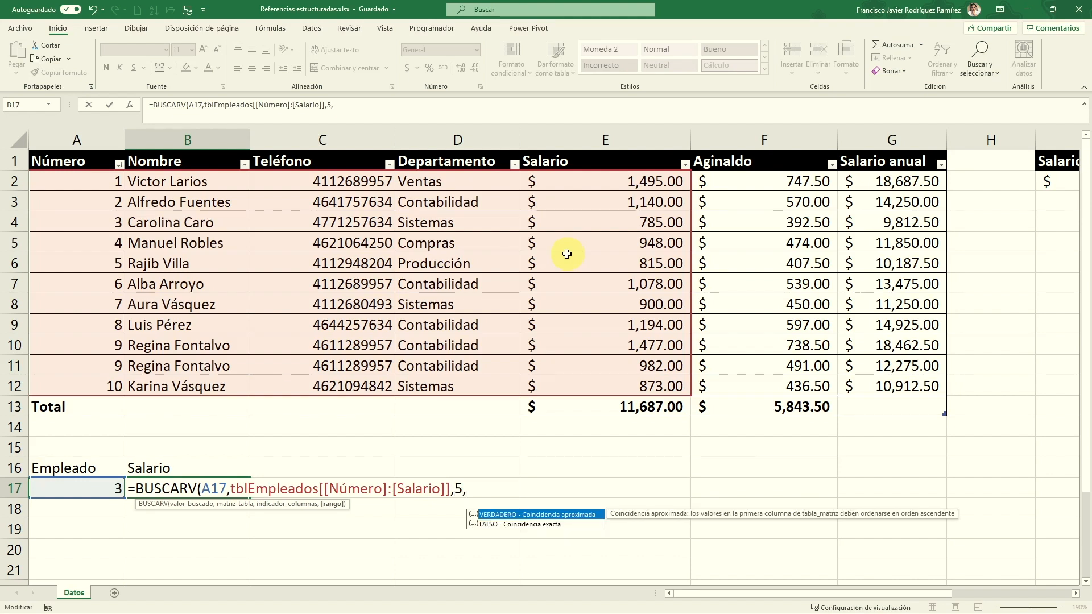
pyautogui.press('Down')
pyautogui.press('Tab')
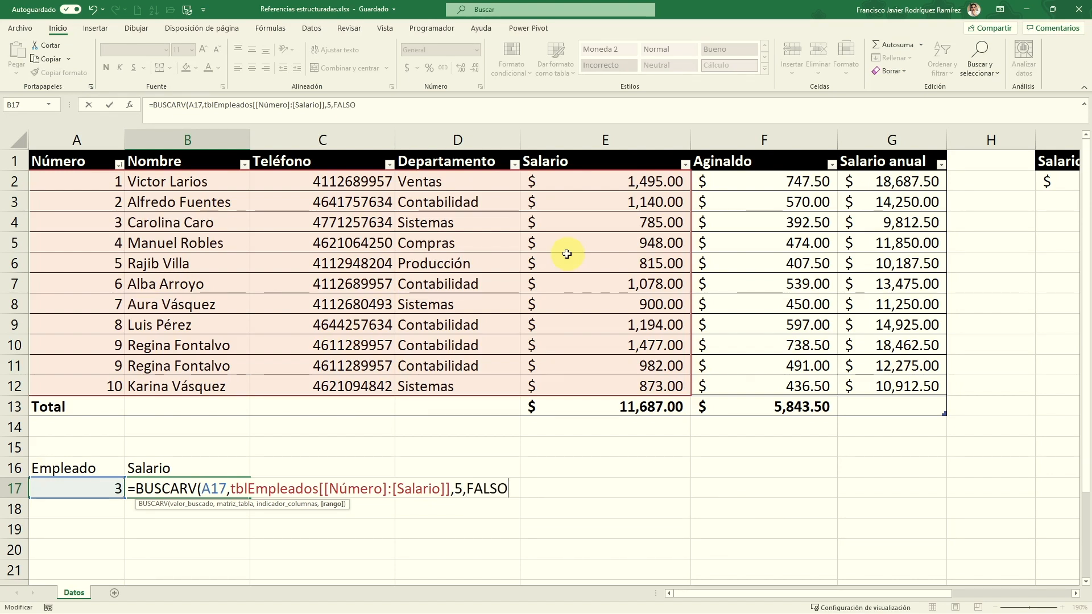
pyautogui.press('Return')
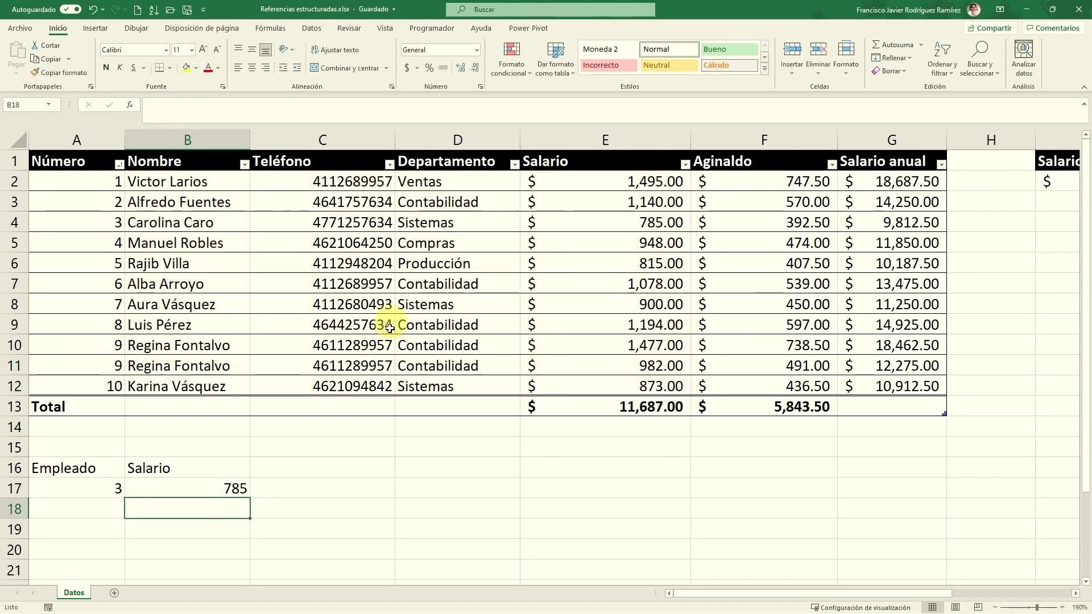
# Compare the B17 lookup result for employee 3 with that employee's Salario in the table.
pyautogui.click(97, 485)
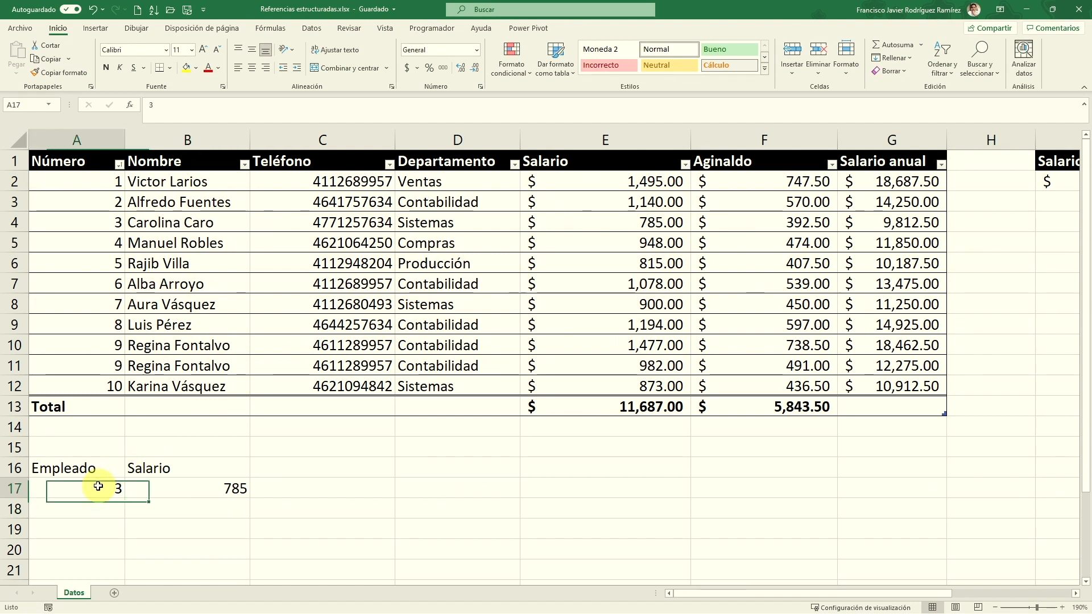
pyautogui.click(235, 488)
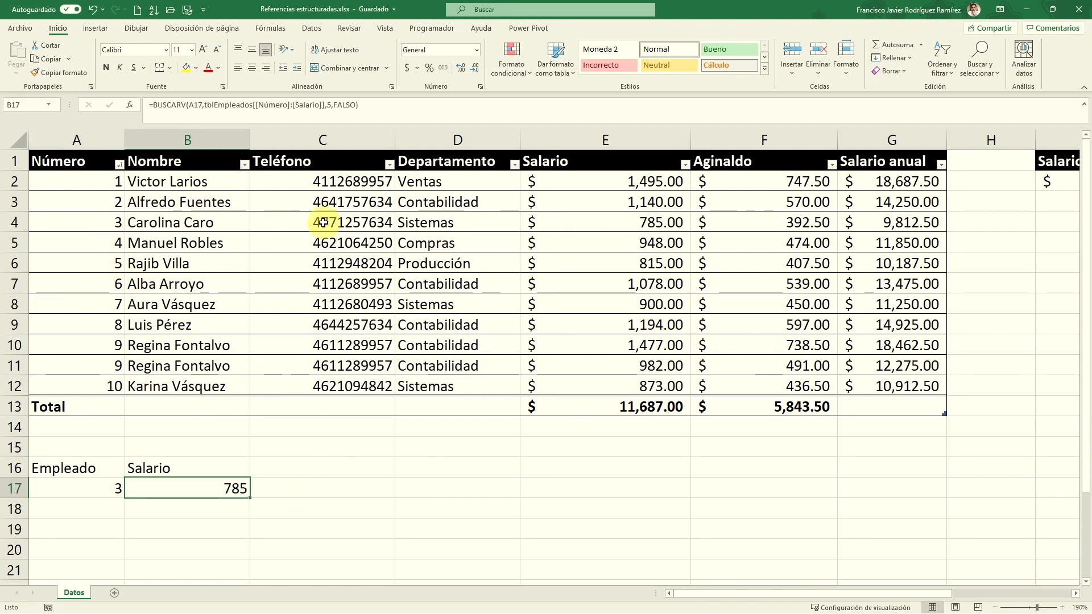
pyautogui.click(637, 222)
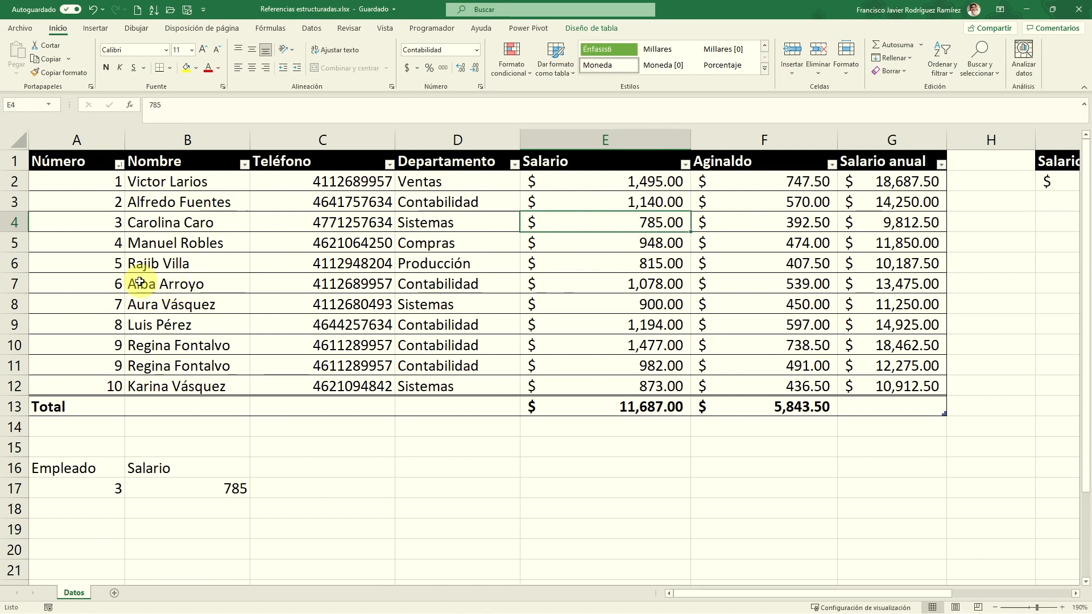
# Change the lookup number in A17 to 6 and check the B17 result against that row's Salario in the table.
pyautogui.moveTo(155, 283); pyautogui.dragTo(110, 280)
pyautogui.click(653, 285)
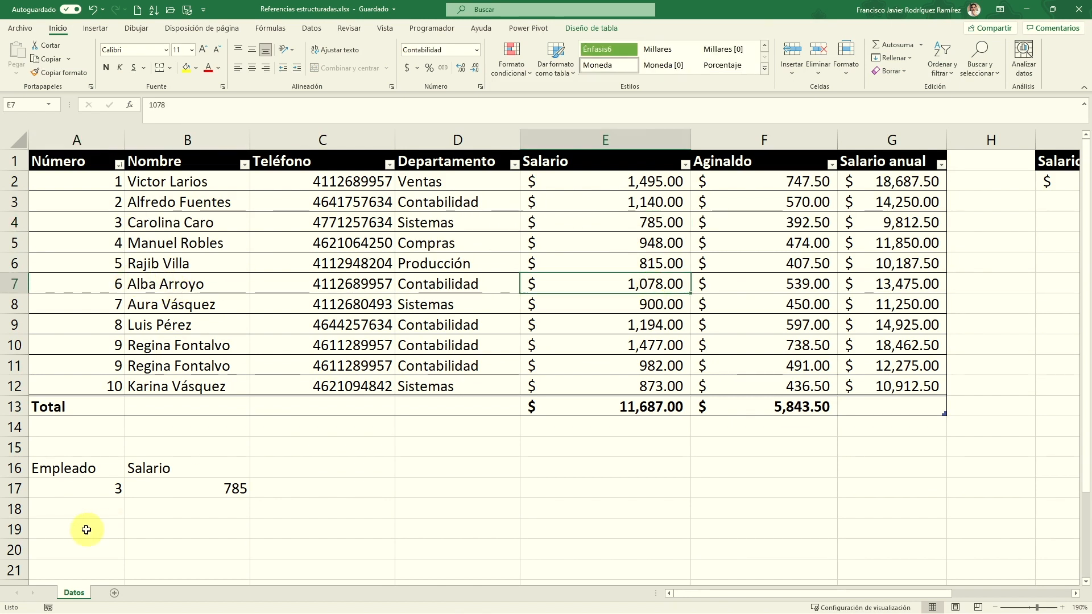
pyautogui.click(106, 487)
pyautogui.write('6')
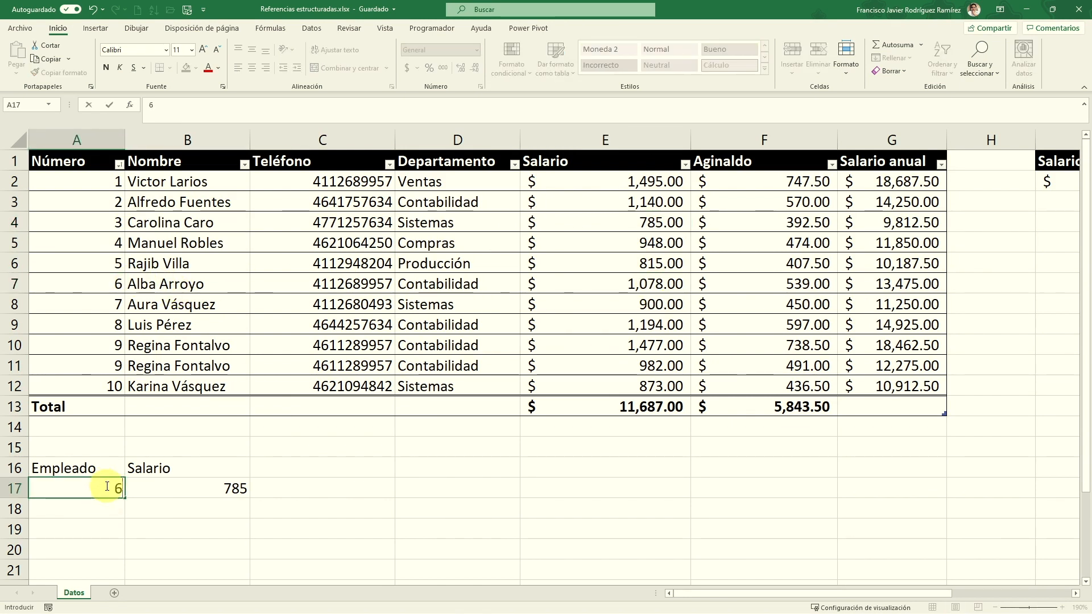
pyautogui.press('Return')
pyautogui.click(182, 484)
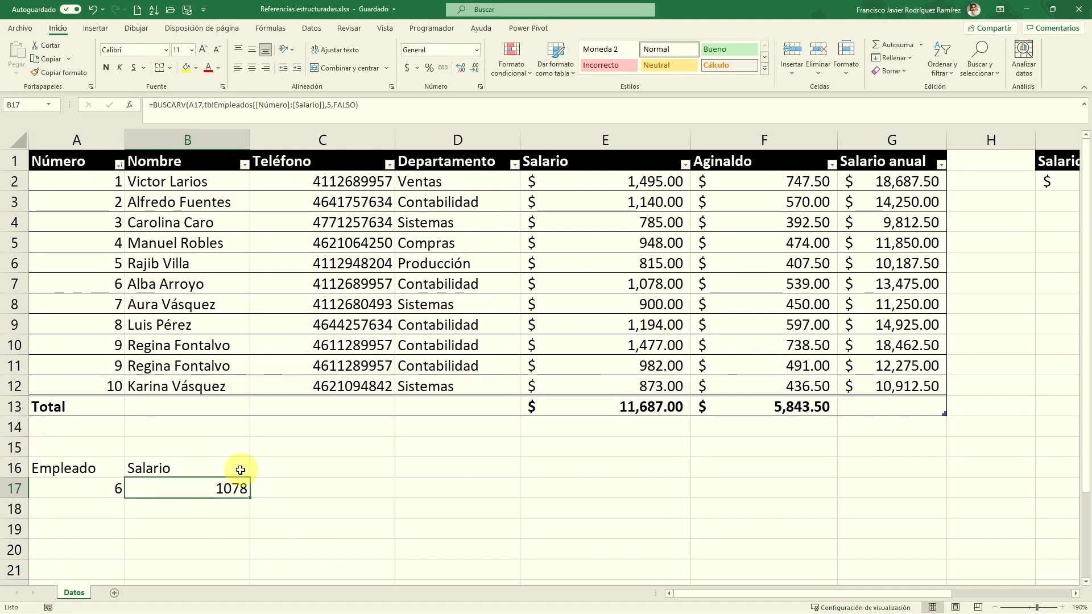
# Open the B17 formula for editing and examine the column range specifier [Número]:[Salario] in its tblEmpleados reference.
pyautogui.doubleClick(227, 486)
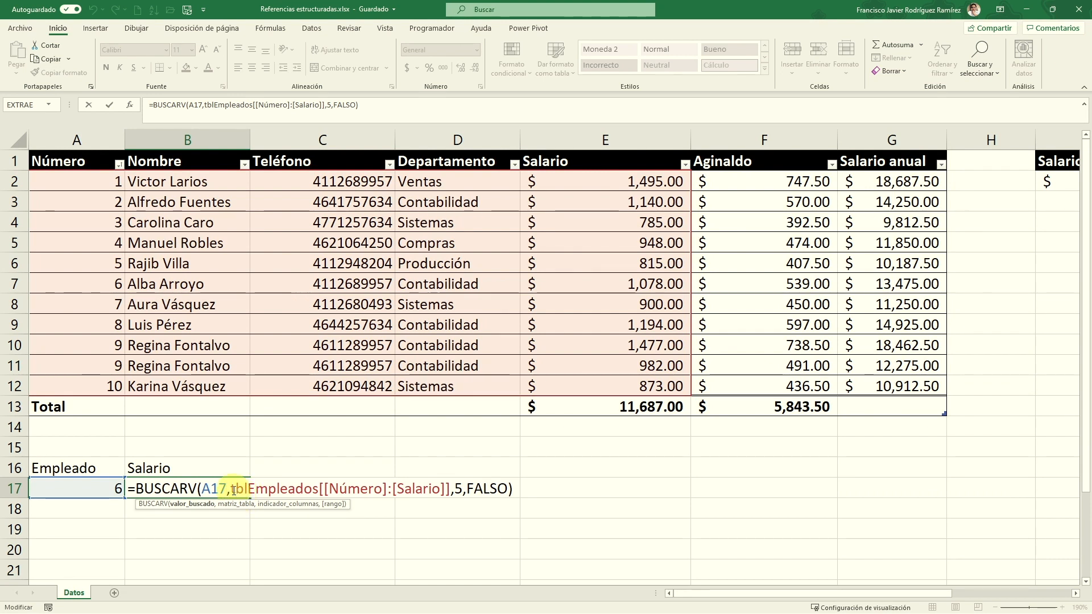
pyautogui.moveTo(232, 490); pyautogui.dragTo(446, 489)
pyautogui.click(360, 490)
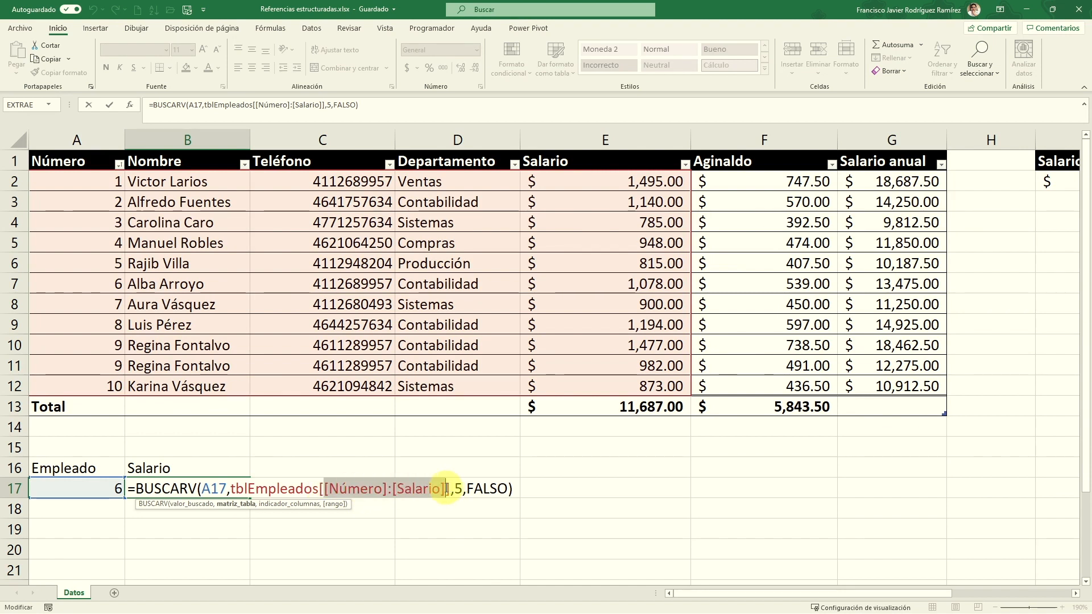